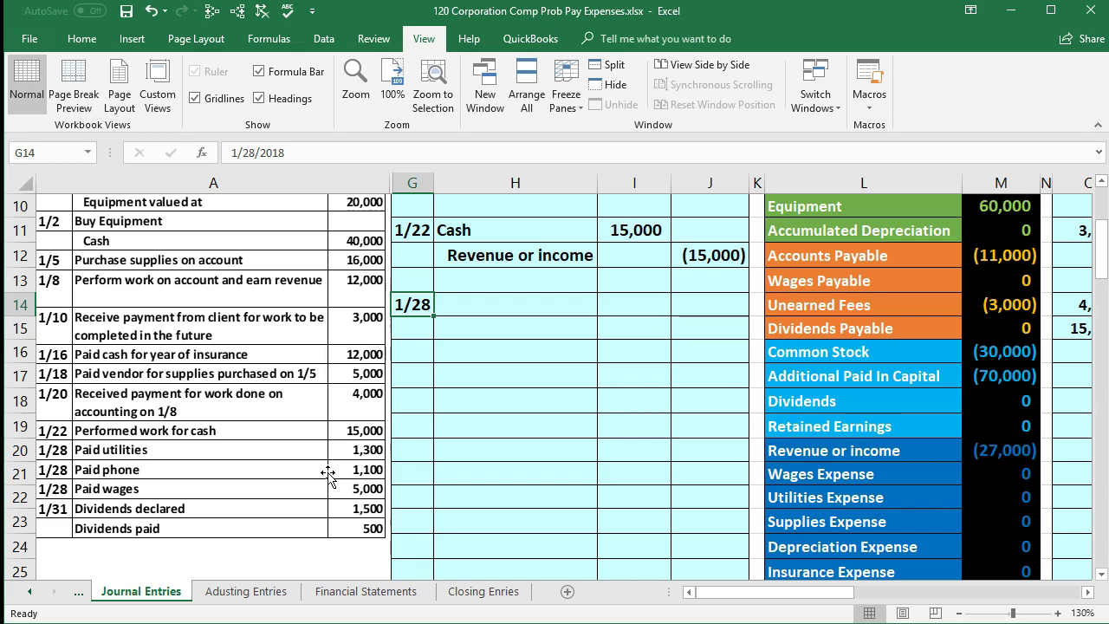
- Copy the Cash account name from L5 and paste only its value into H15, the credit line of the 1/28 entry
click(624, 452)
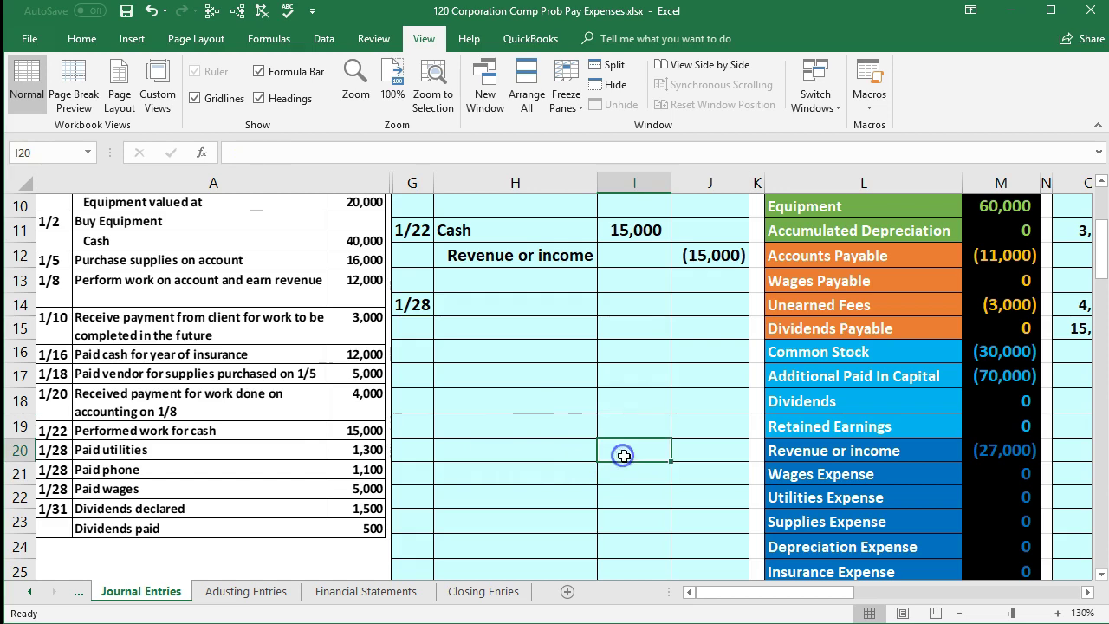
scroll(625, 456, up, 1)
scroll(625, 456, up, 1)
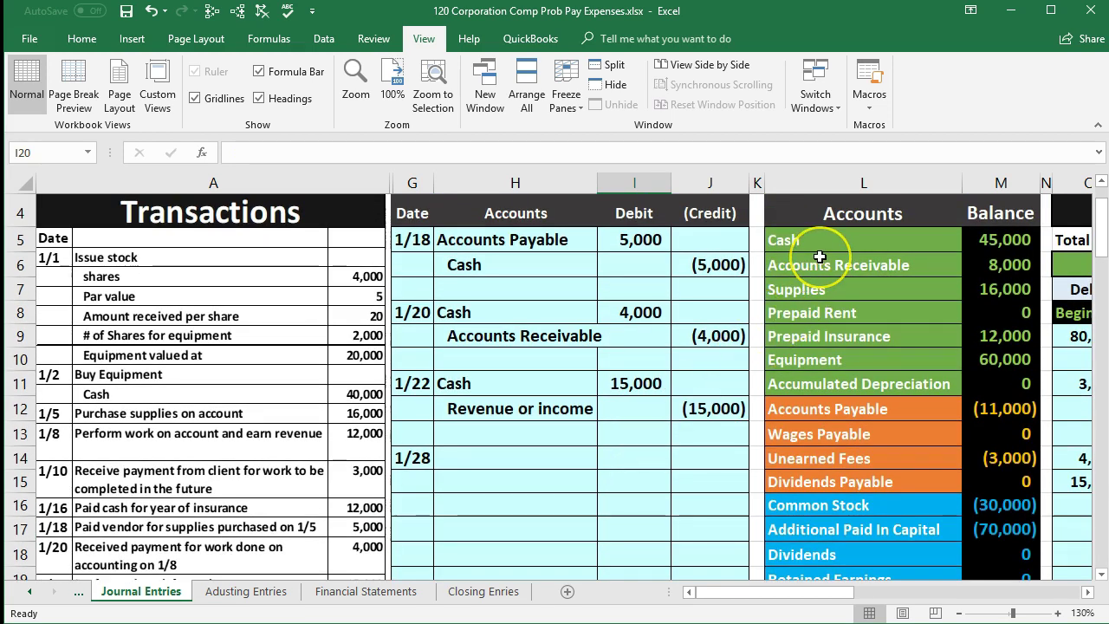
click(971, 248)
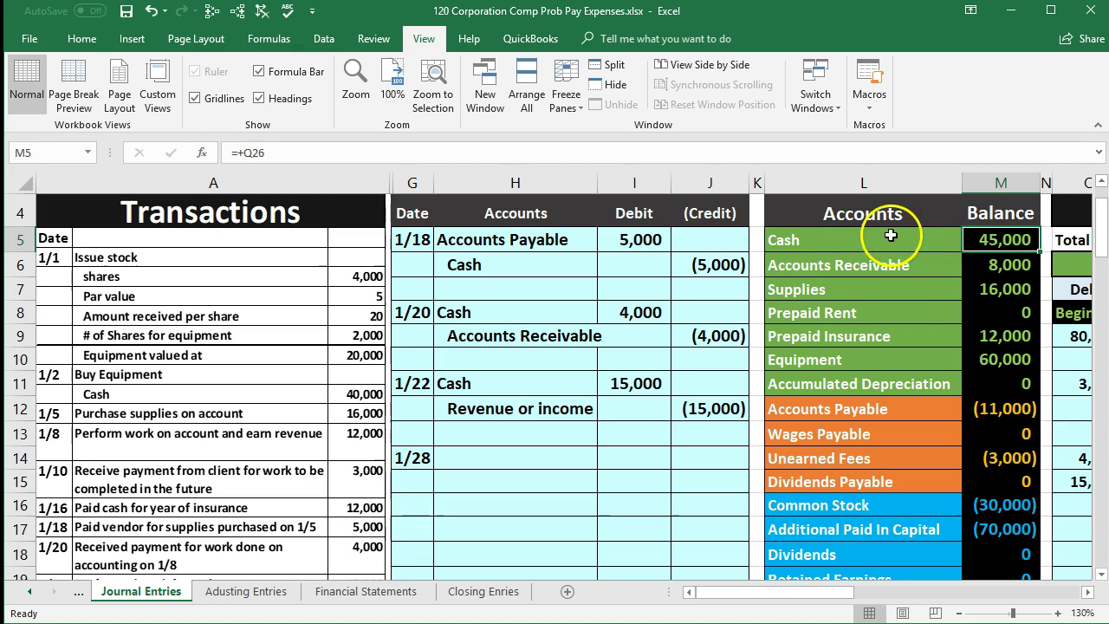
click(855, 235)
right_click(857, 235)
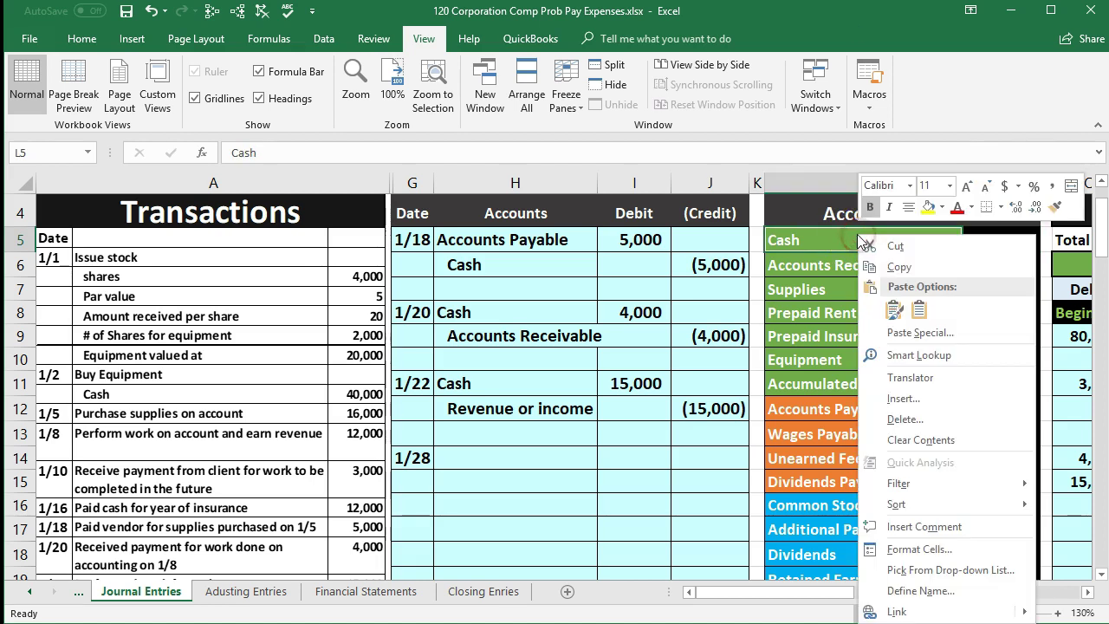
click(897, 267)
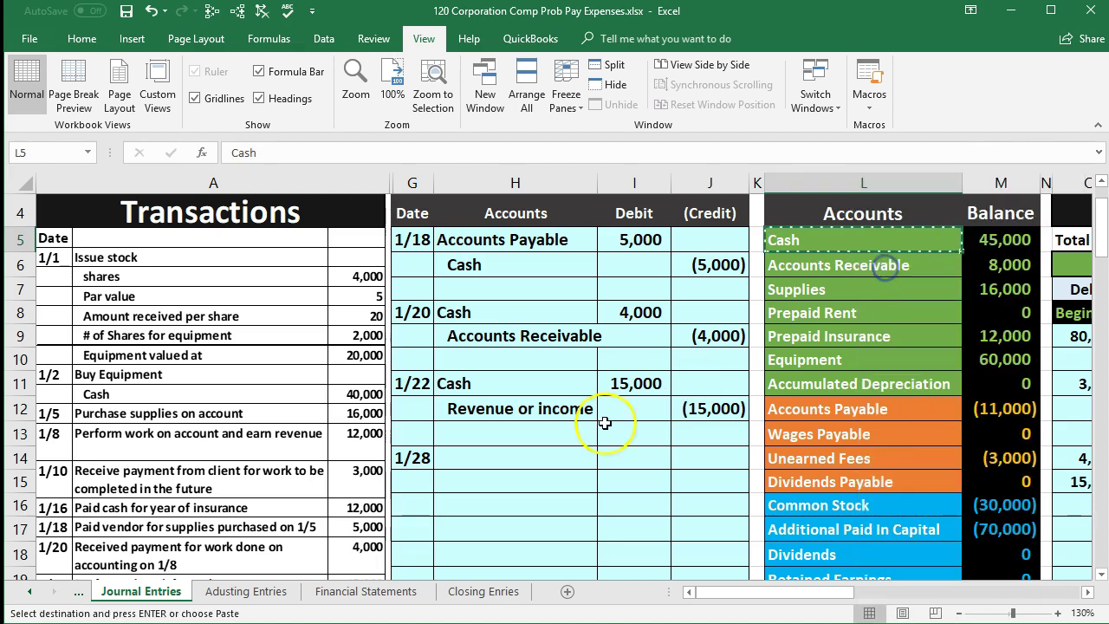
click(447, 478)
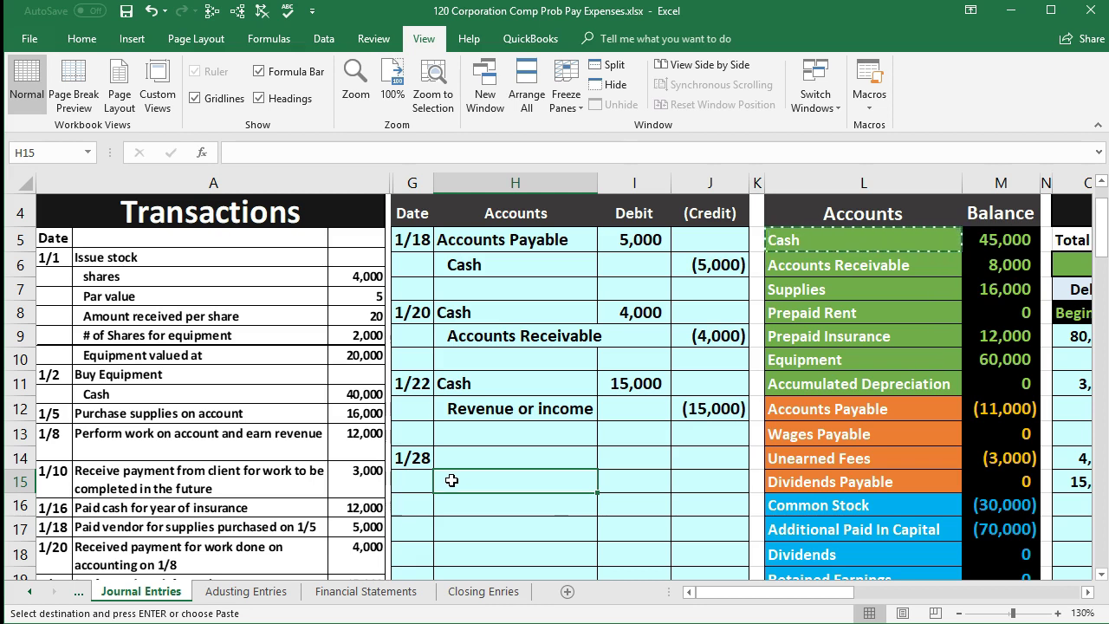
right_click(452, 480)
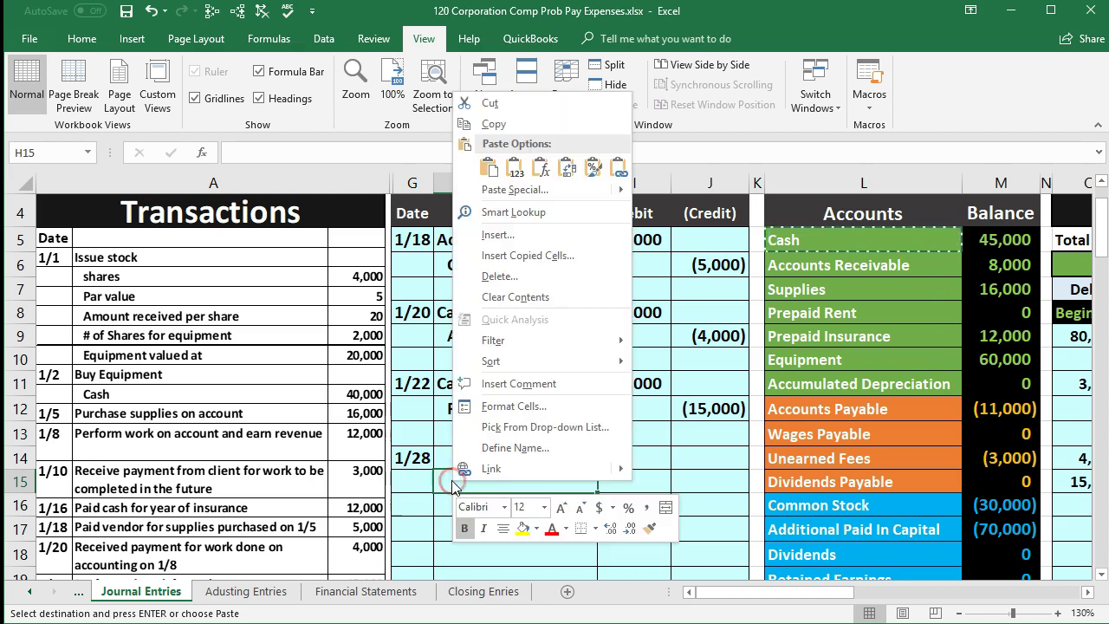
click(509, 175)
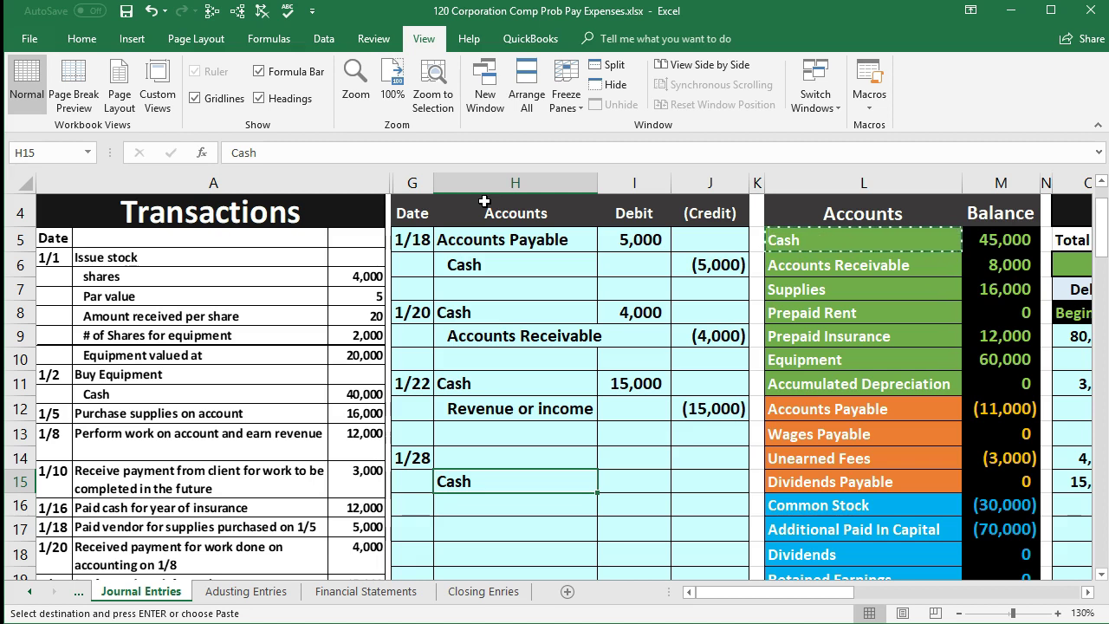
- Indent the Cash account name in H15 by one level, as a credit account
click(289, 173)
click(86, 42)
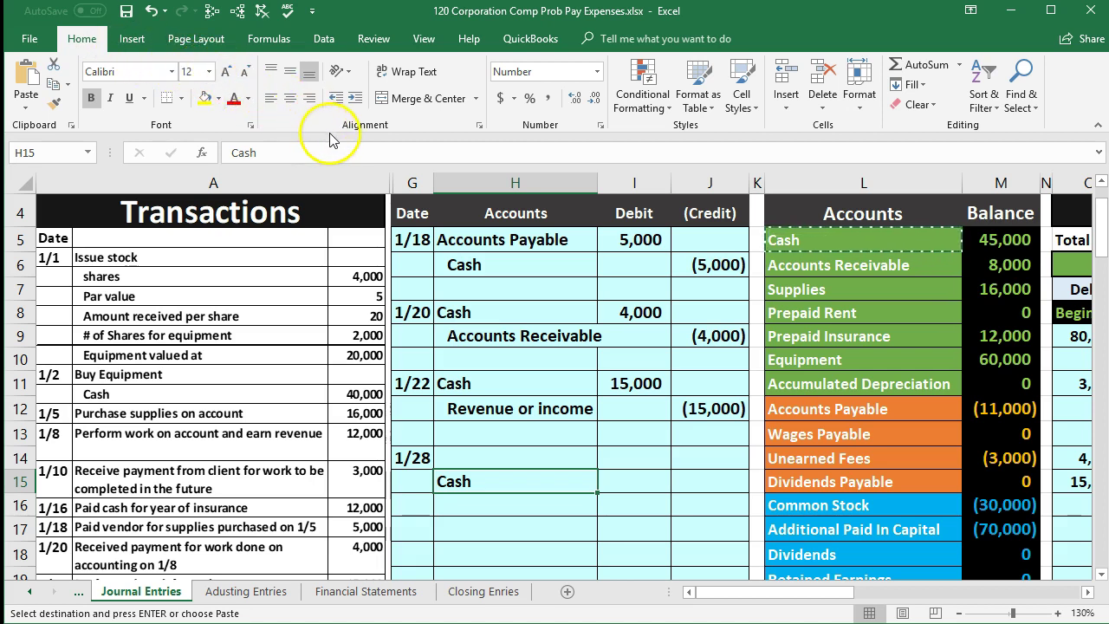
click(354, 97)
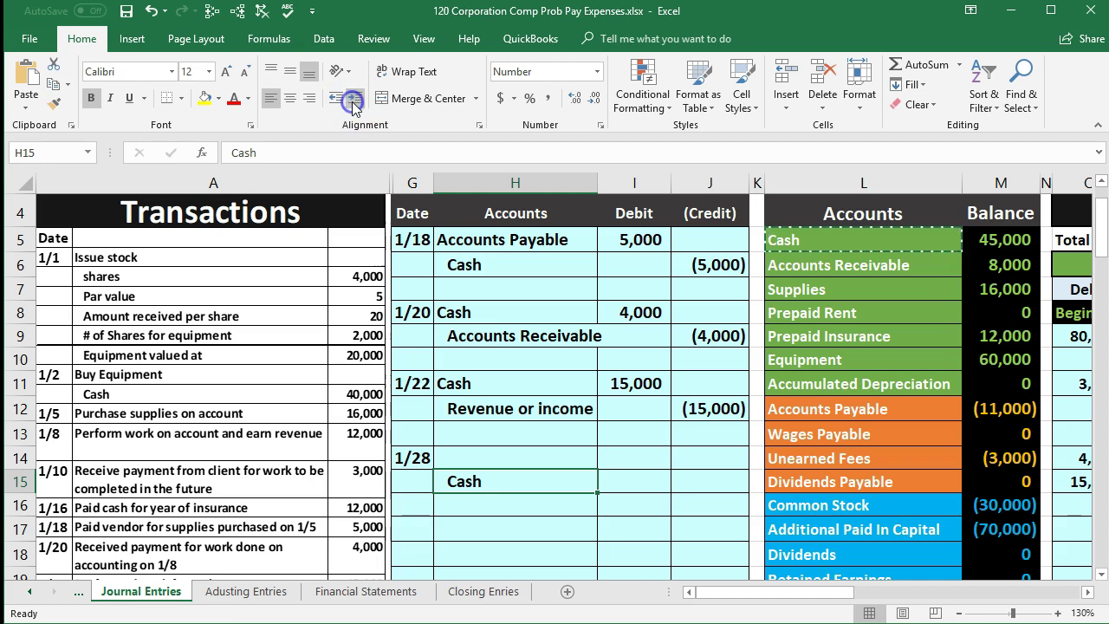
- Enter -1300 as the Cash credit in J15 for the utilities payment
click(698, 477)
scroll(693, 477, down, 1)
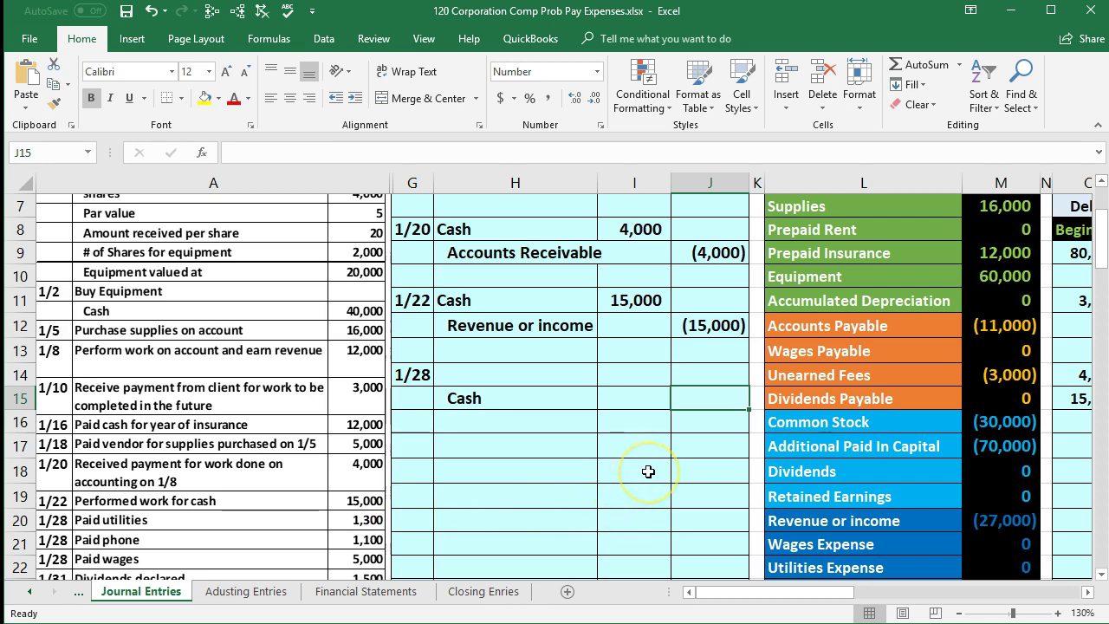
text(-1300)
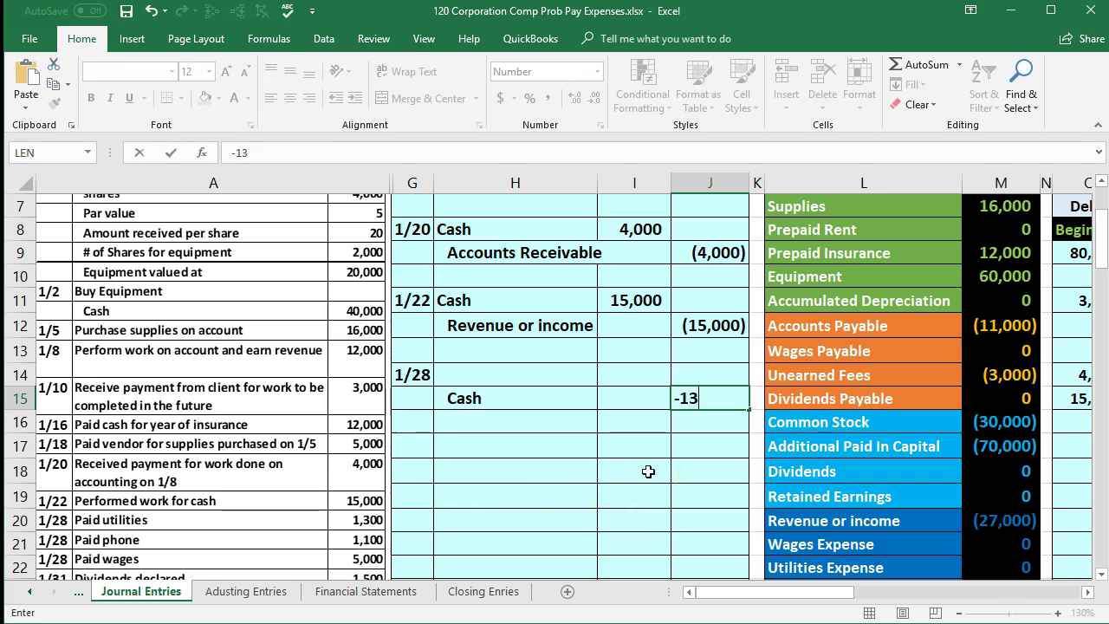
key(Return)
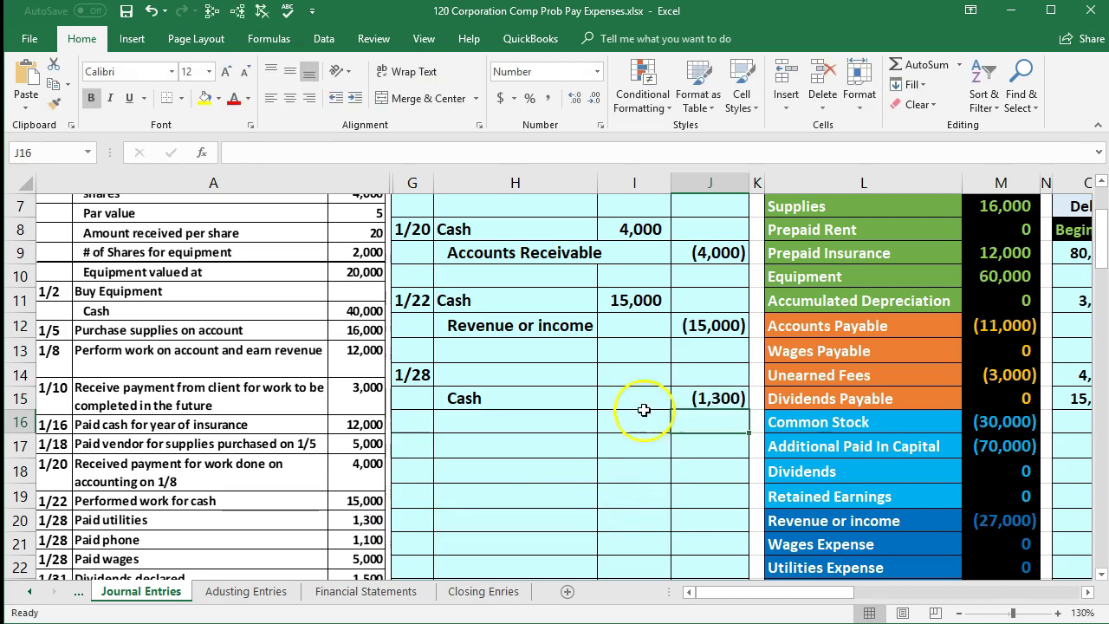
- Enter the debit in I14 as the formula -J15, the negative of the Cash credit
click(630, 376)
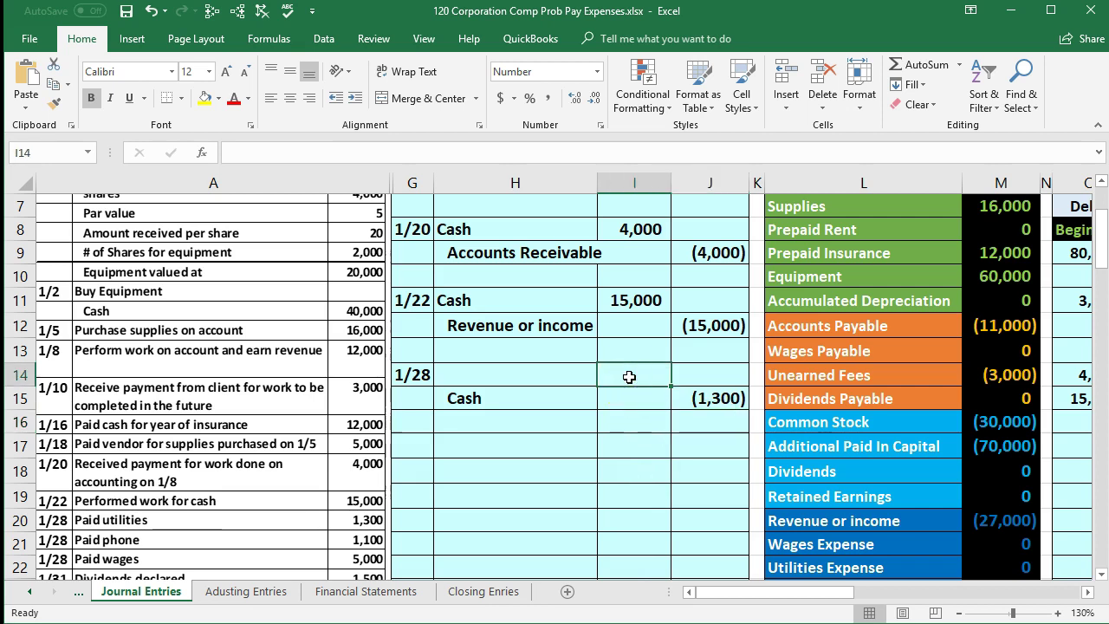
text(-)
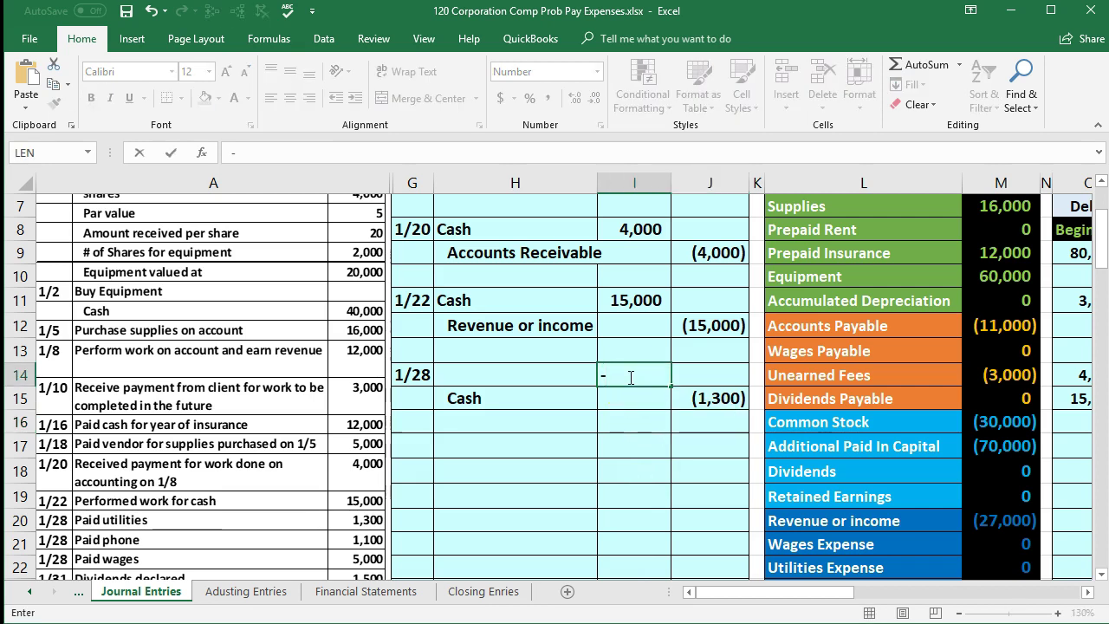
click(709, 398)
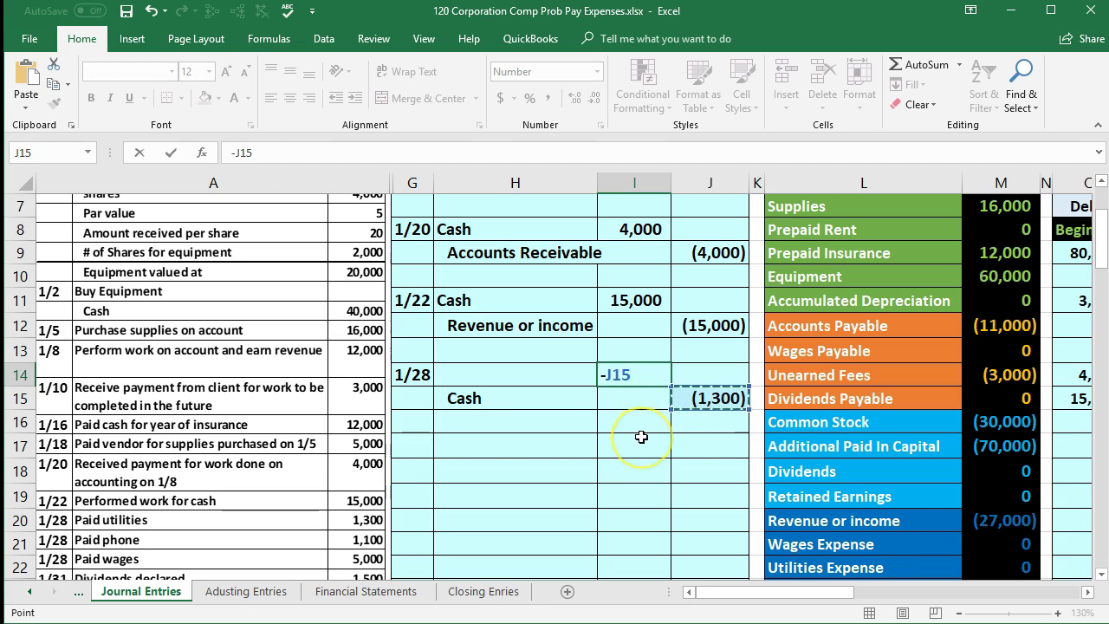
key(Return)
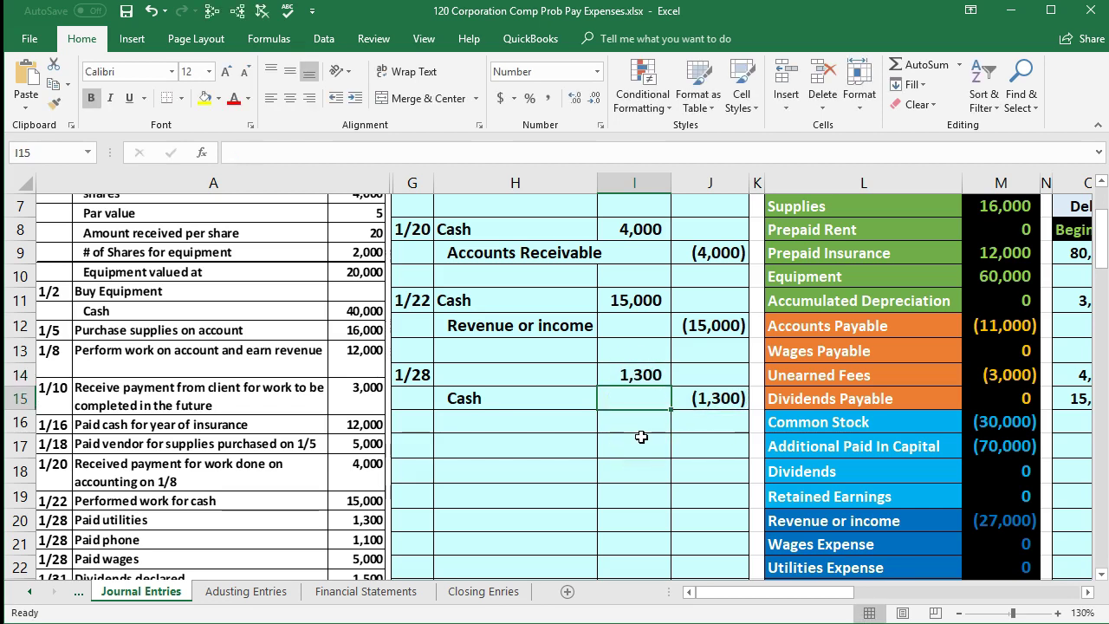
- Copy the Utilities Expense account name from L22 and paste only its value into H14 as the debit account
click(572, 377)
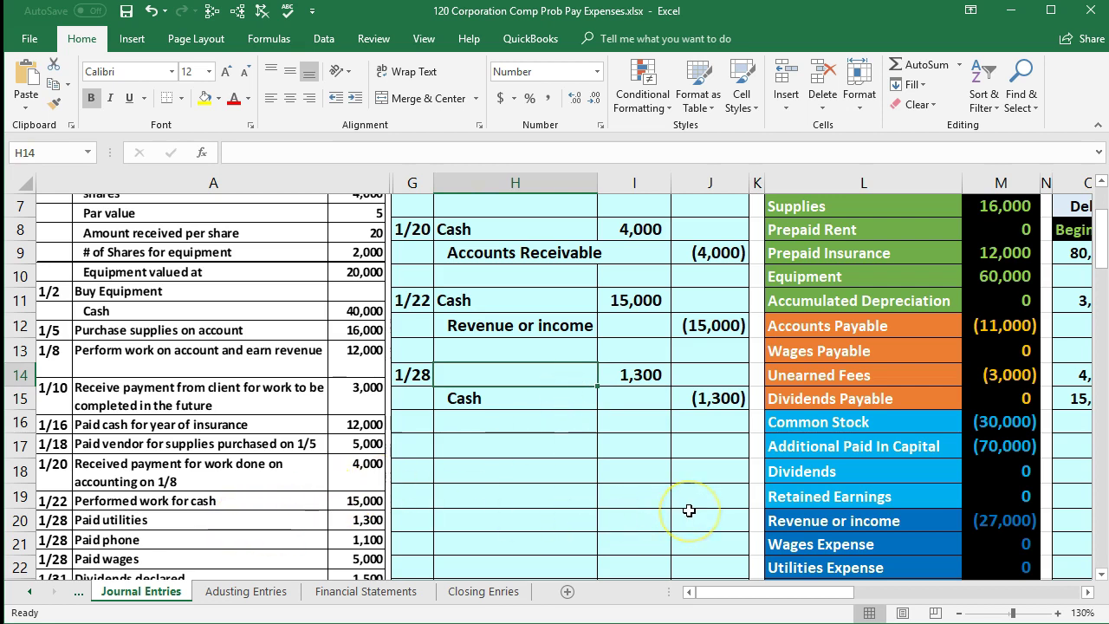
scroll(688, 510, up, 1)
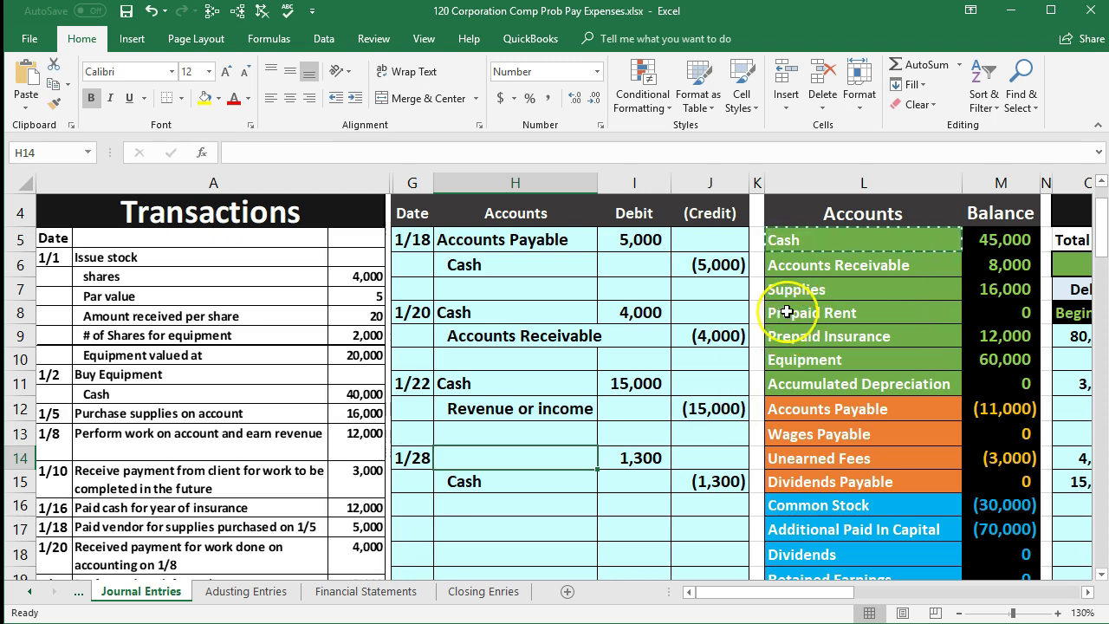
scroll(785, 312, down, 3)
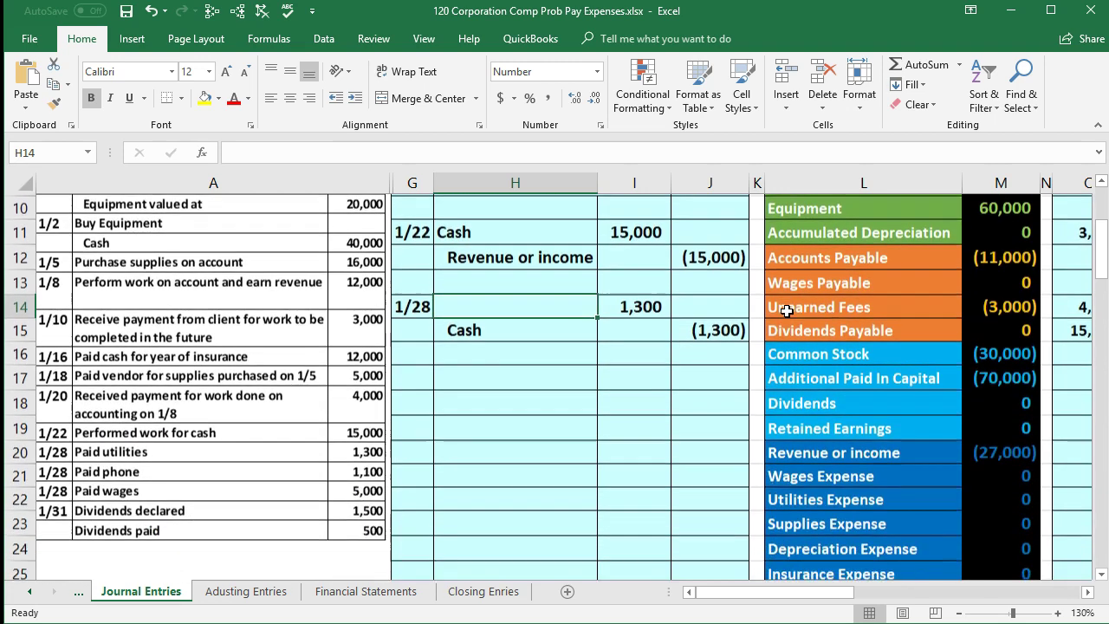
click(834, 424)
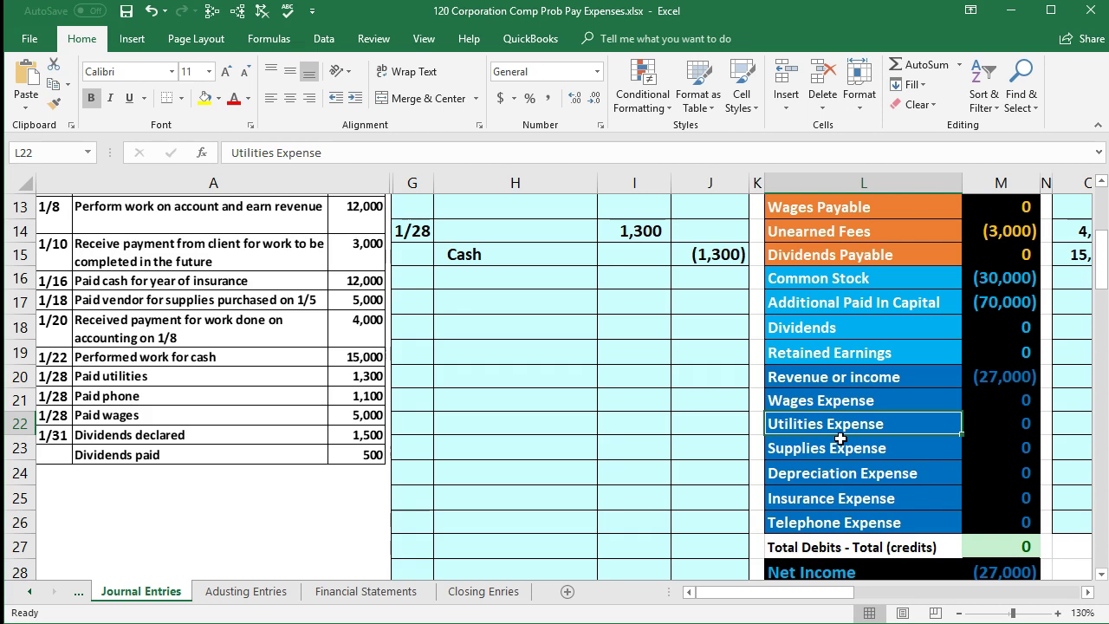
scroll(839, 439, up, 3)
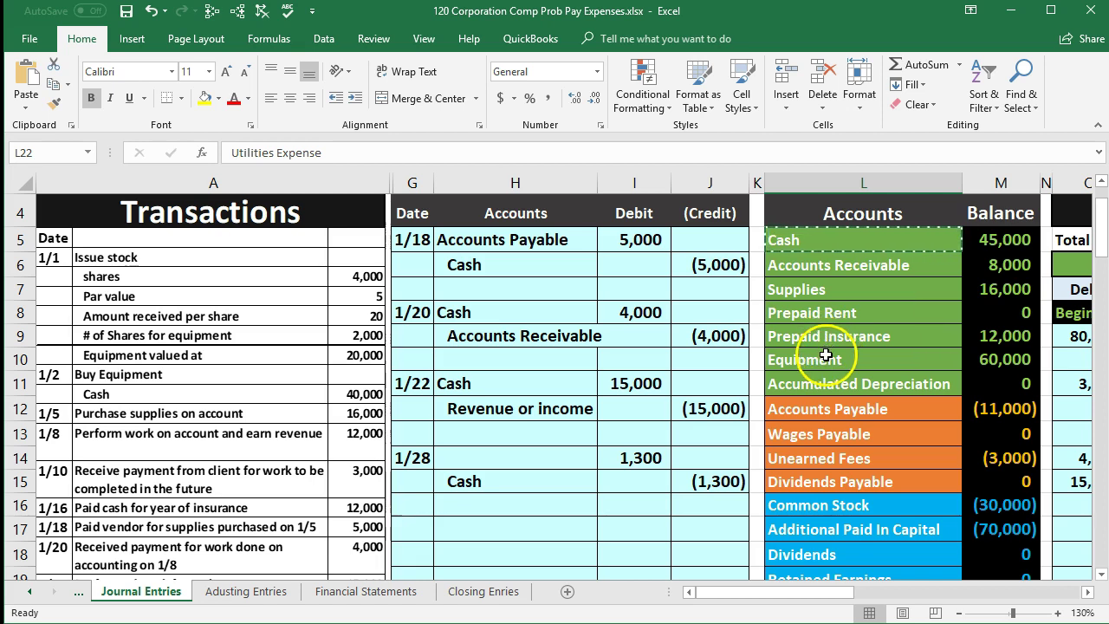
scroll(740, 441, down, 2)
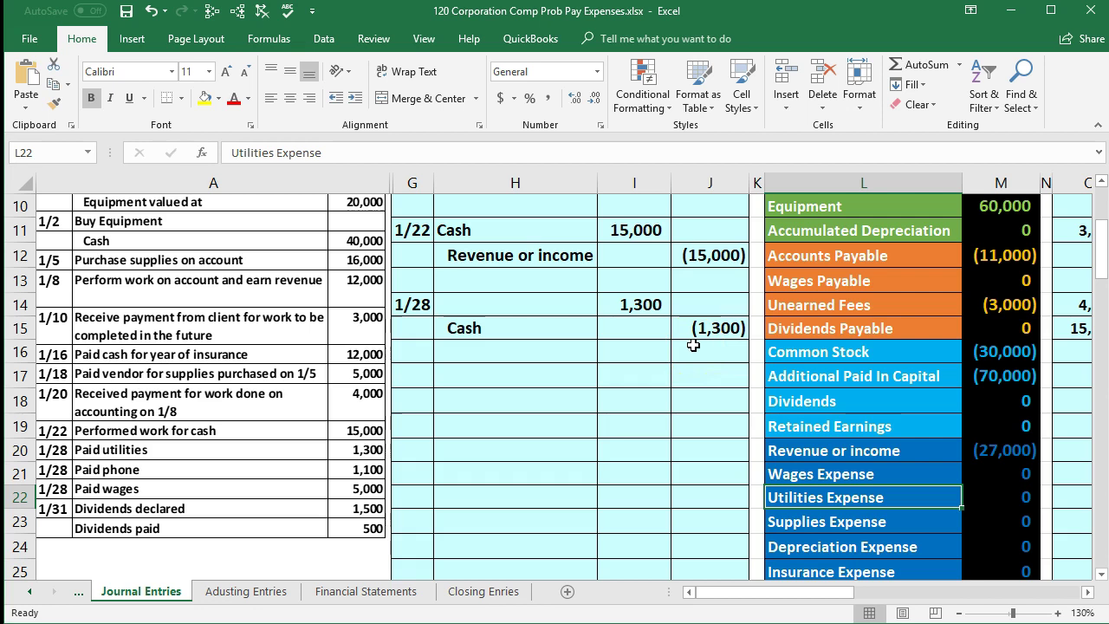
right_click(798, 502)
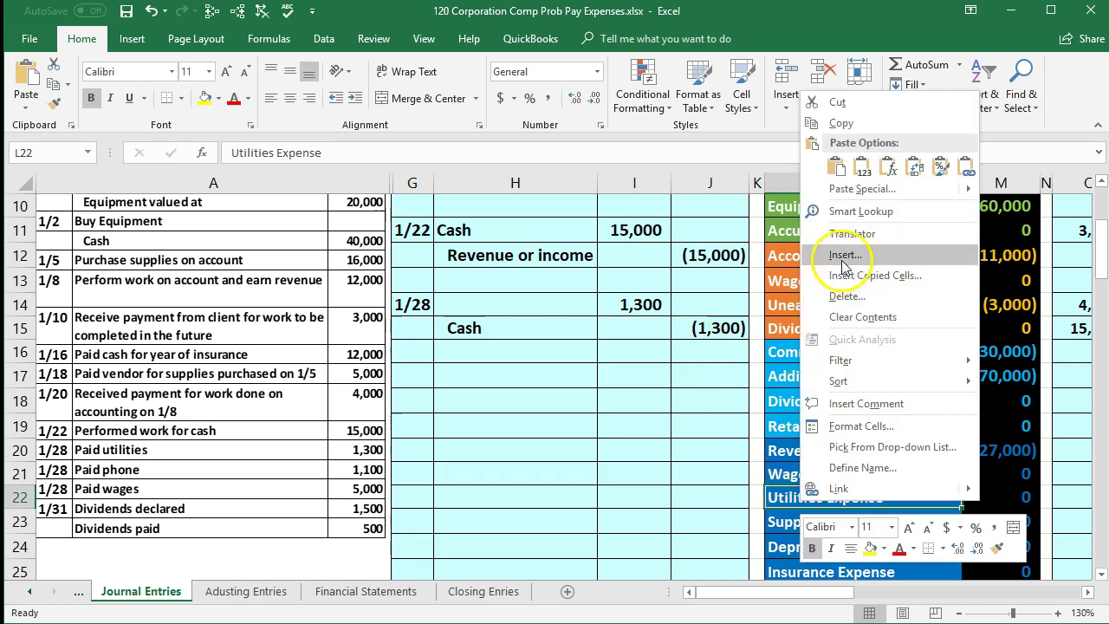
click(858, 130)
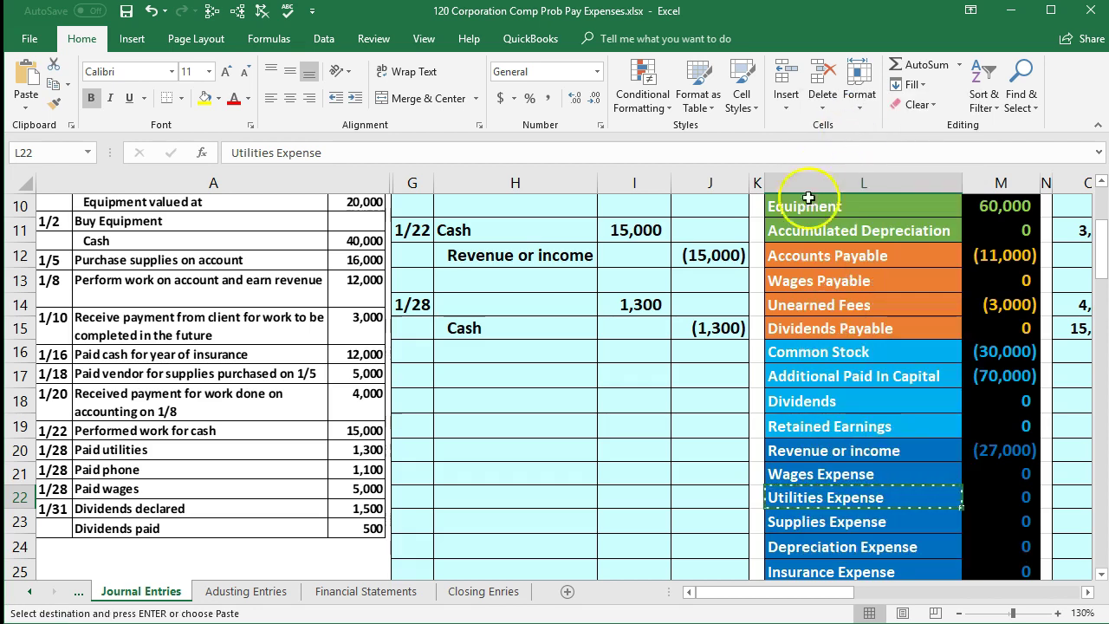
click(528, 297)
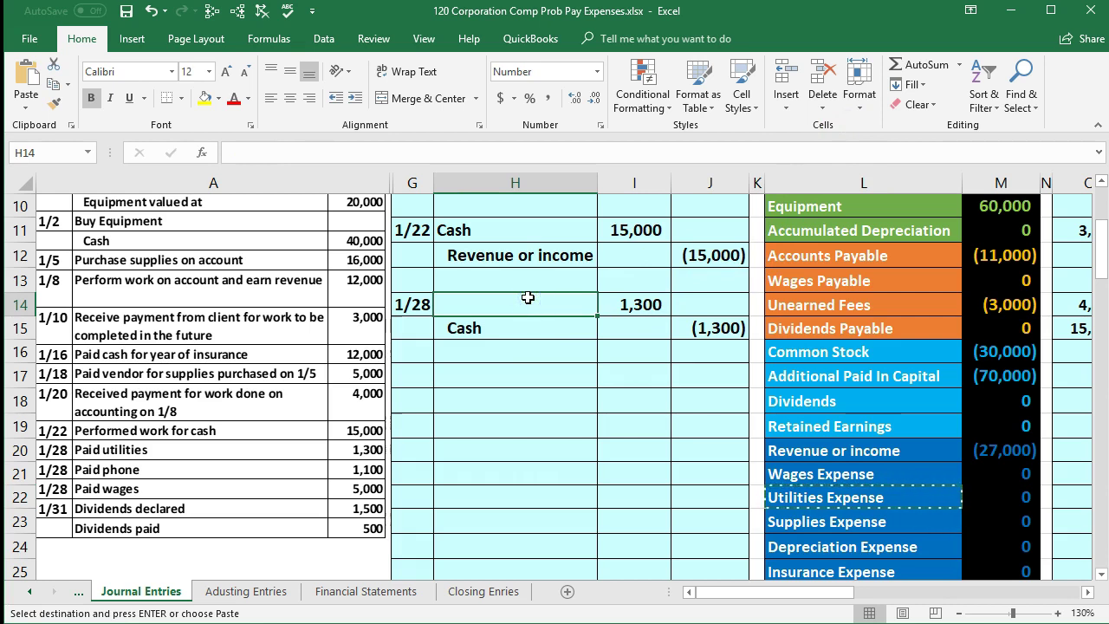
right_click(527, 297)
click(587, 372)
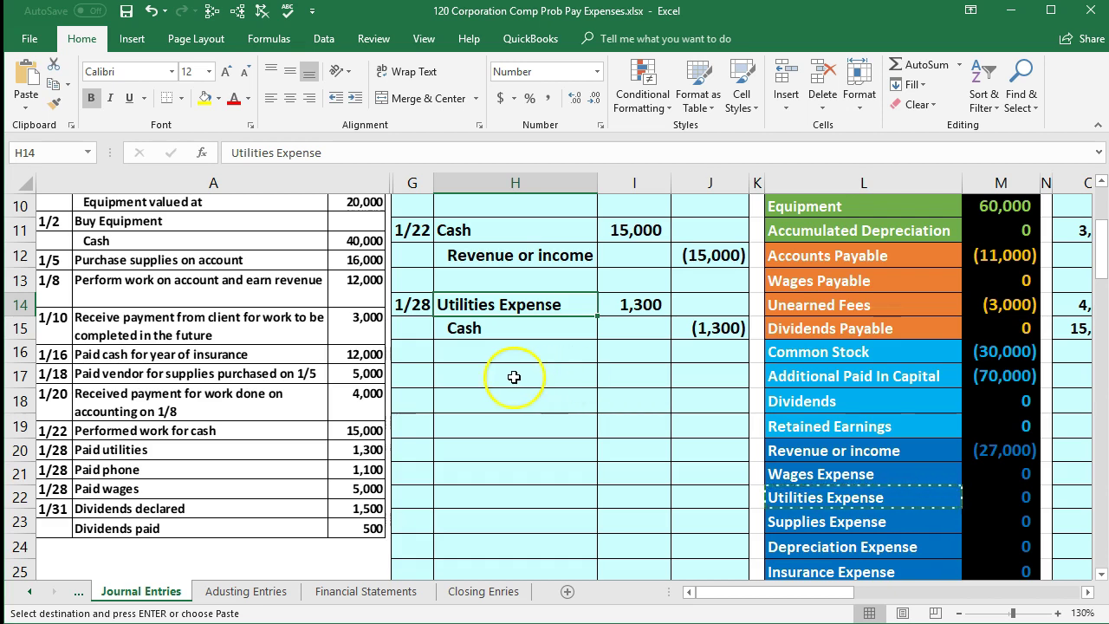
- Enter the date 1/28 in G17 to start the journal entry for the phone payment
click(424, 372)
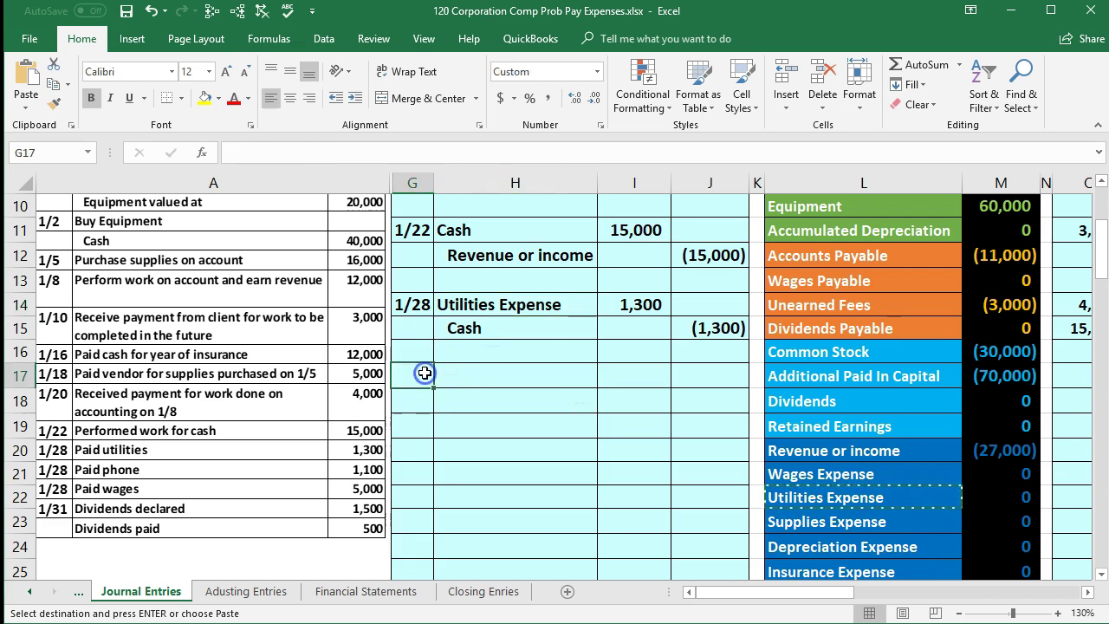
text(1/28)
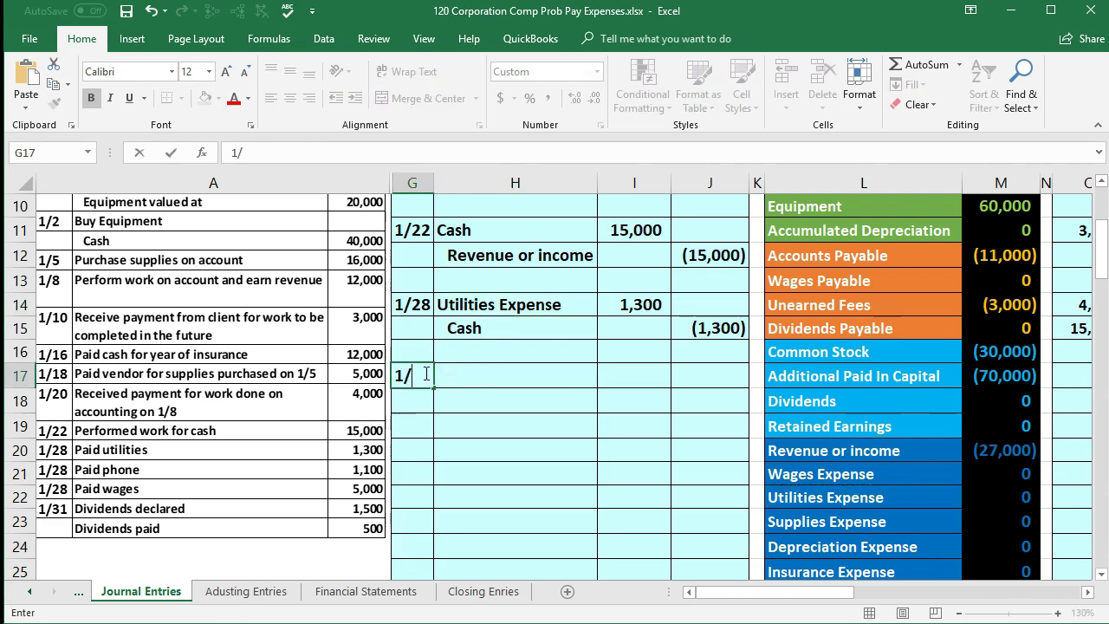
key(Return)
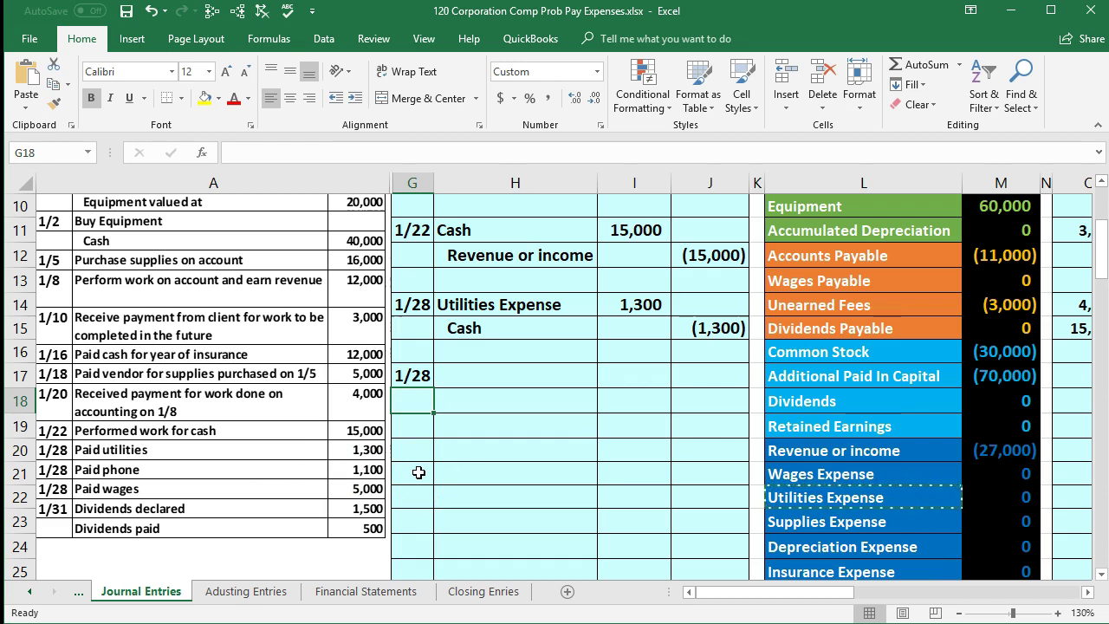
- Copy the Cash account name from L5, paste only its value into H18 as the credit account, and indent it
click(688, 330)
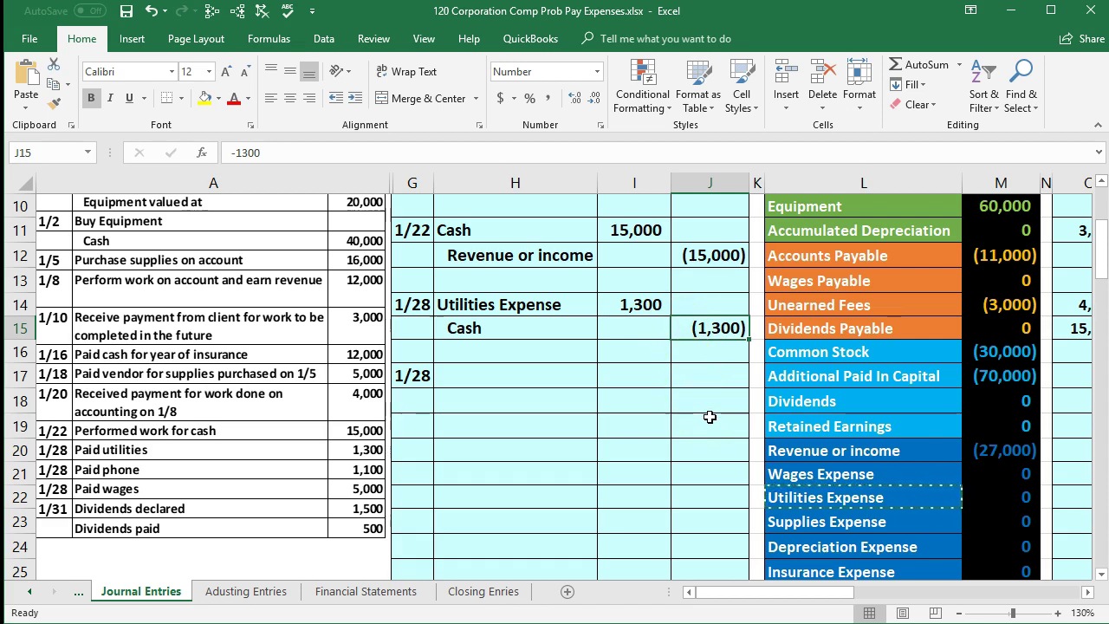
scroll(712, 407, up, 2)
click(826, 241)
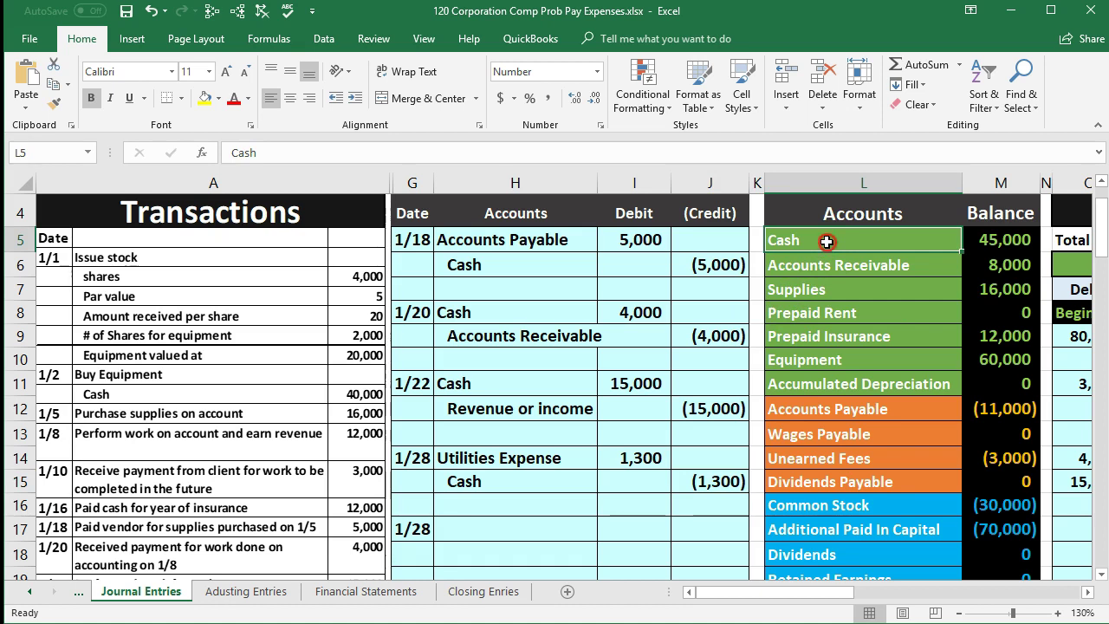
right_click(827, 240)
click(838, 274)
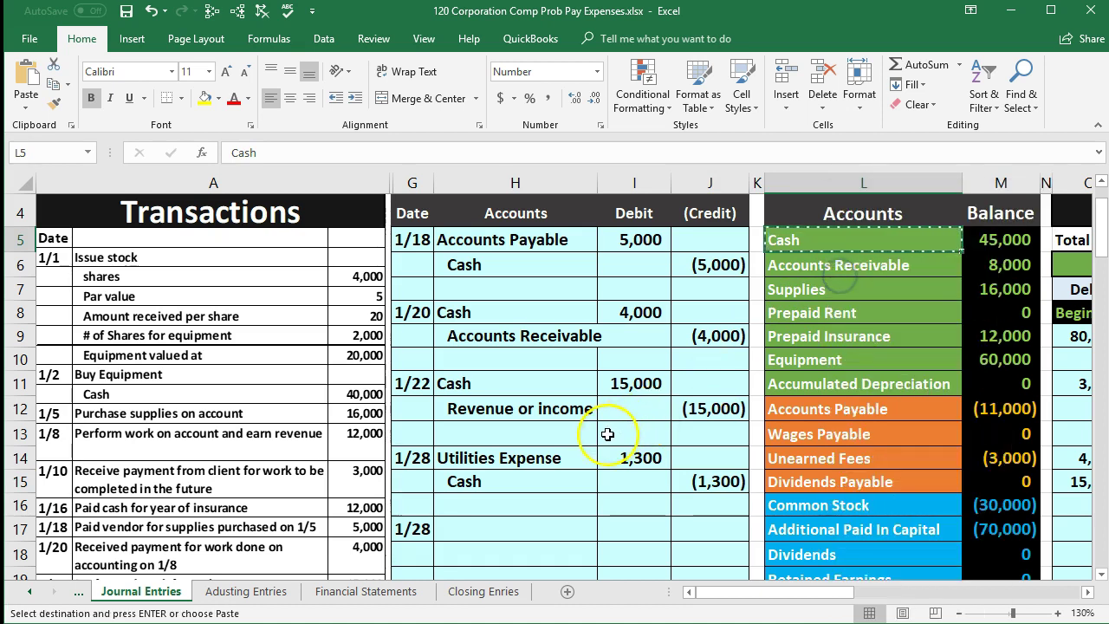
scroll(426, 445, down, 1)
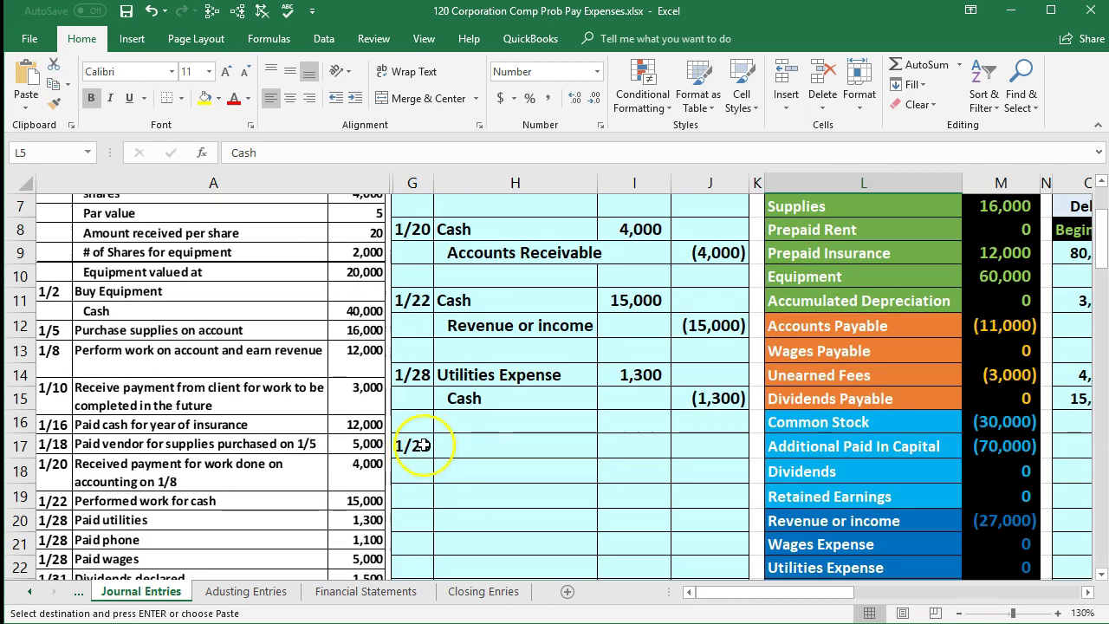
click(444, 466)
right_click(444, 466)
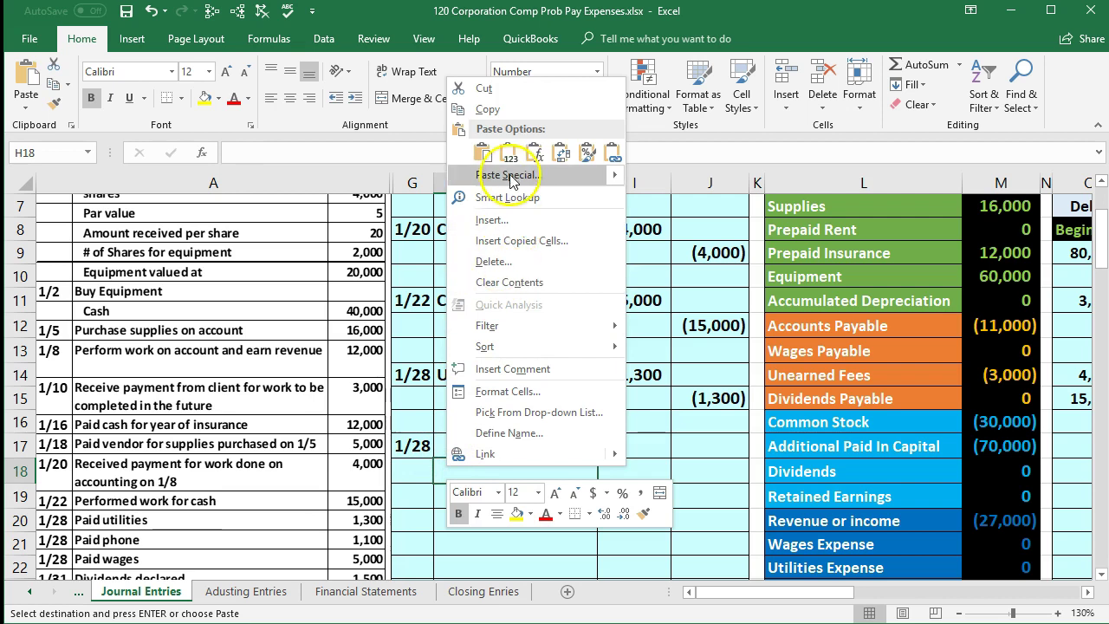
click(481, 153)
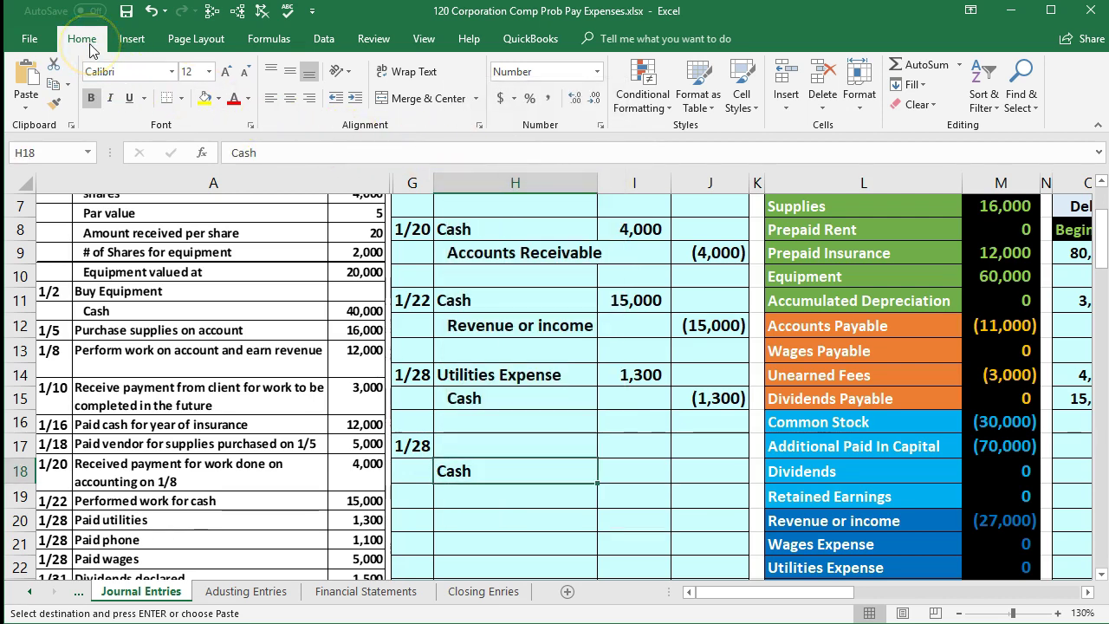
click(354, 98)
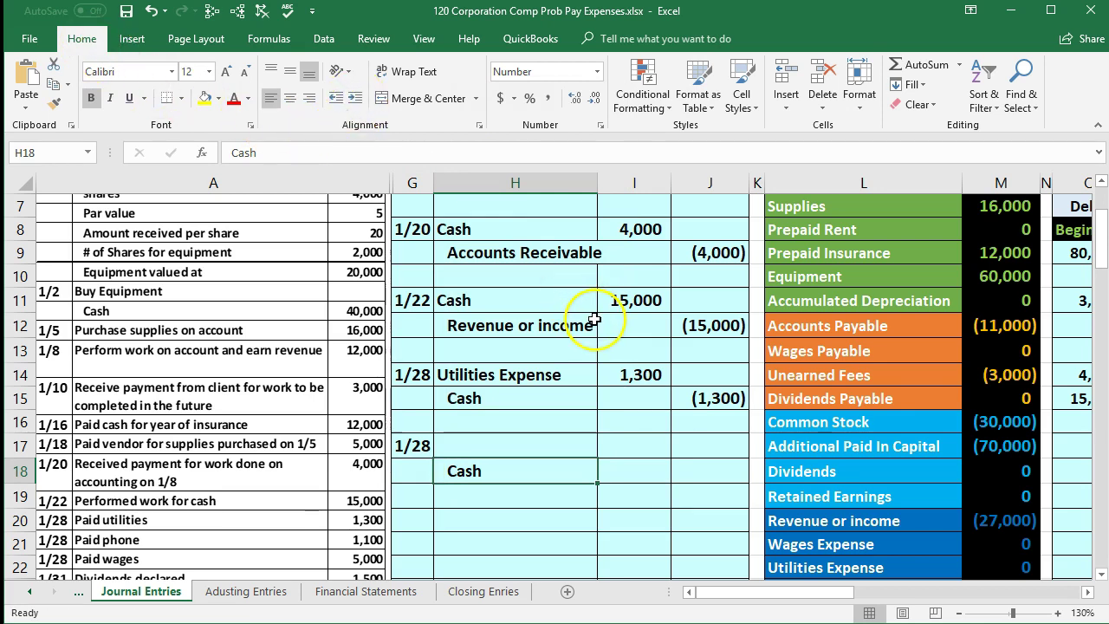
- Enter -1100 as the Cash credit in J18 for the phone payment
scroll(707, 385, down, 1)
click(710, 394)
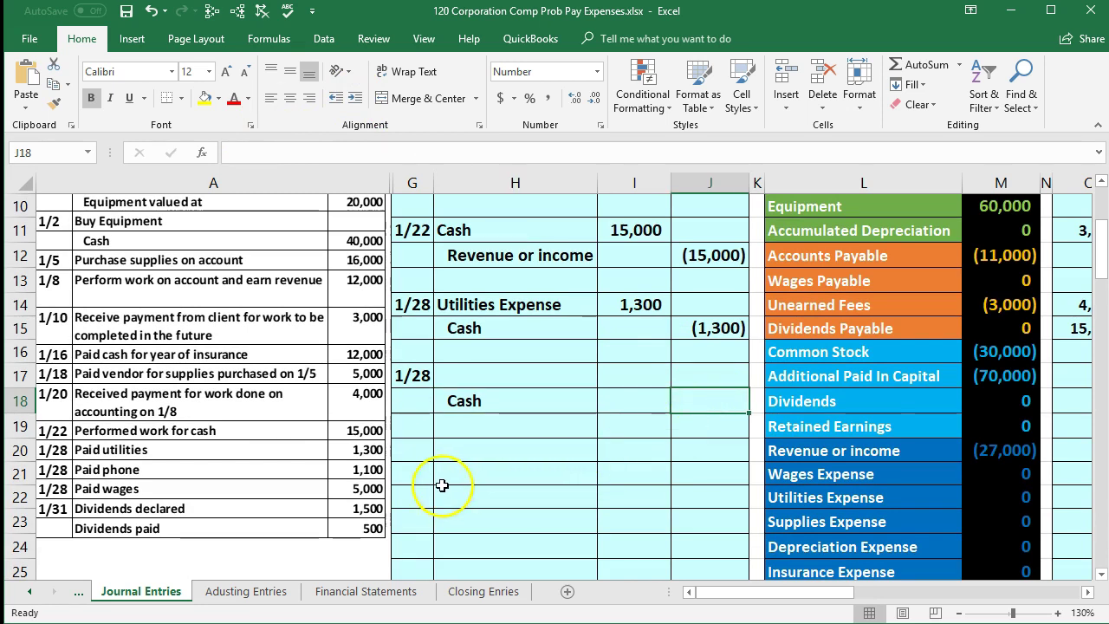
text(-1100)
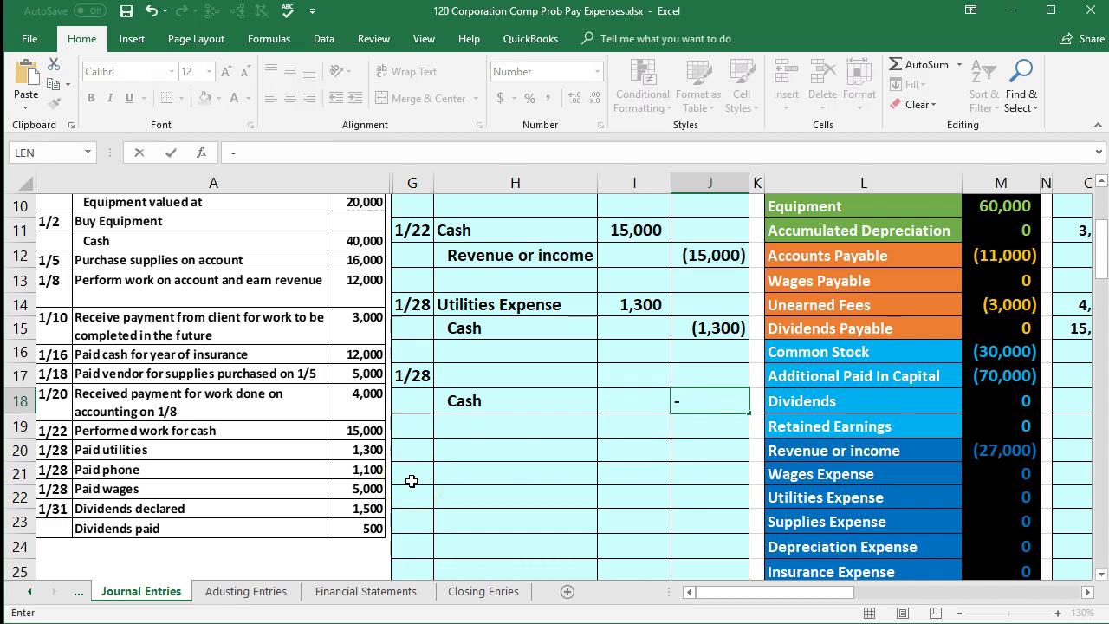
key(Return)
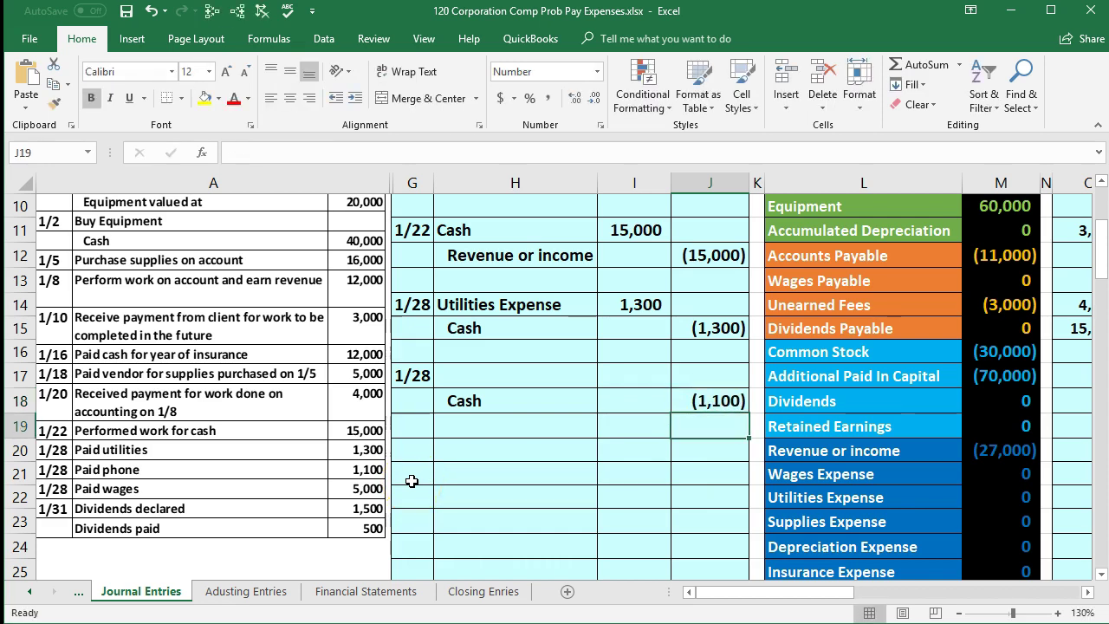
- Enter the phone payment's debit in I17 as the formula -J18, the negative of the Cash credit
key(Up)
key(Up)
key(Left)
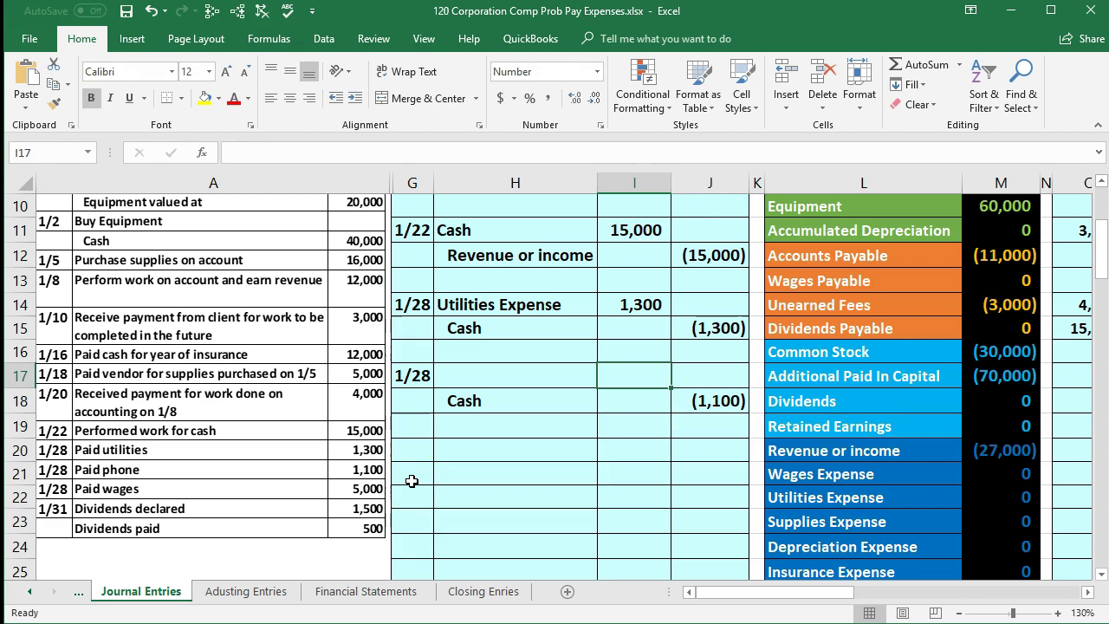
text(-)
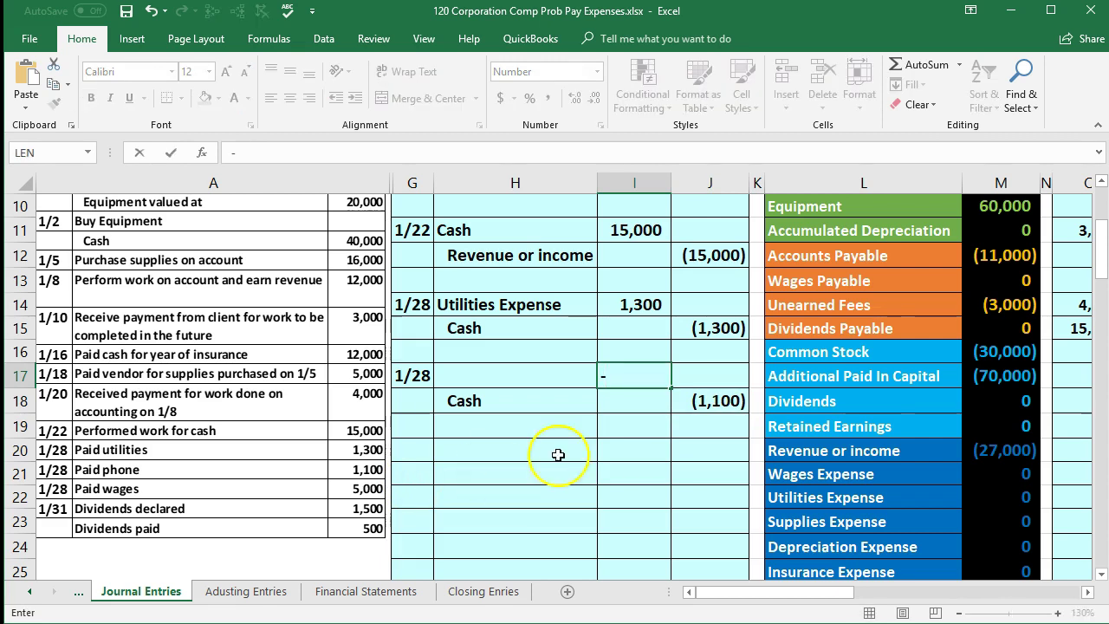
click(710, 402)
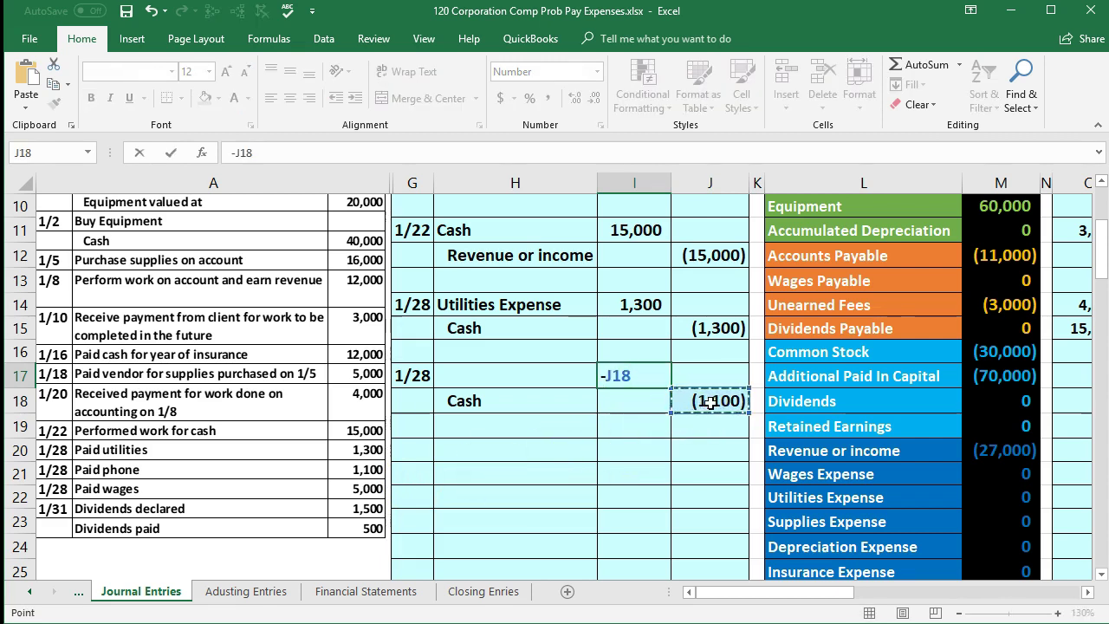
key(Return)
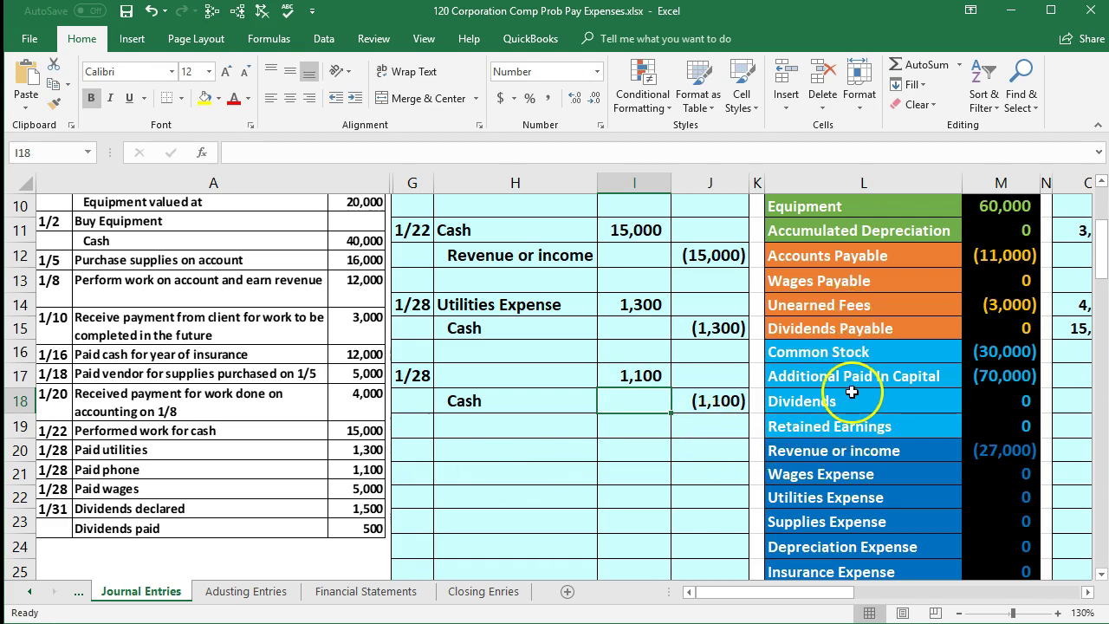
- Copy the Telephone Expense account name from L26 and paste only its value into H17 as the debit account
scroll(854, 407, down, 1)
click(857, 525)
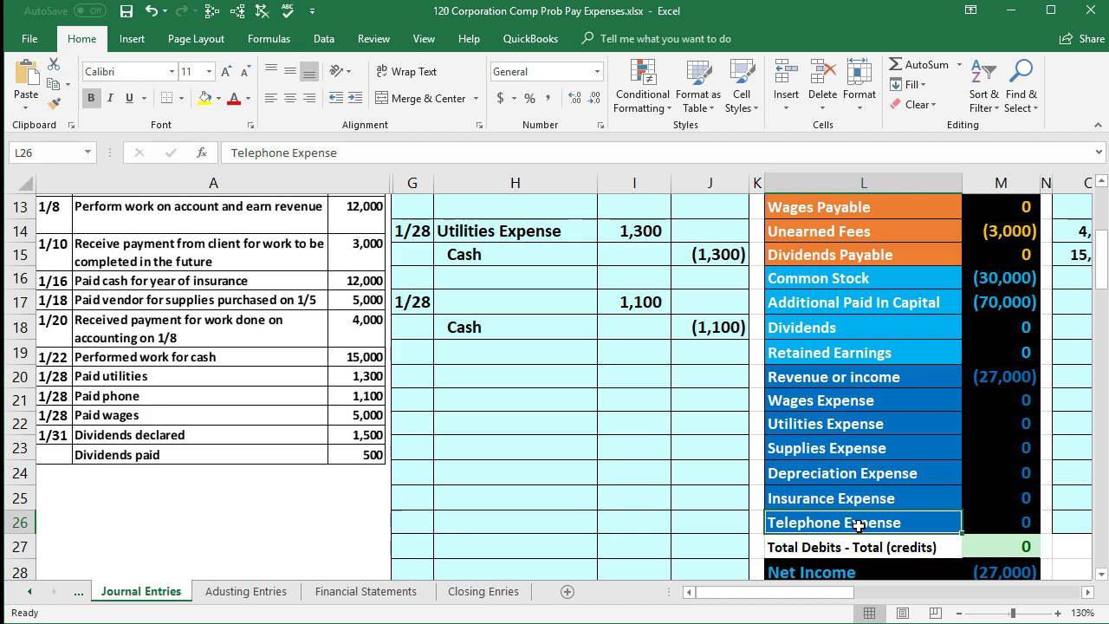
right_click(857, 525)
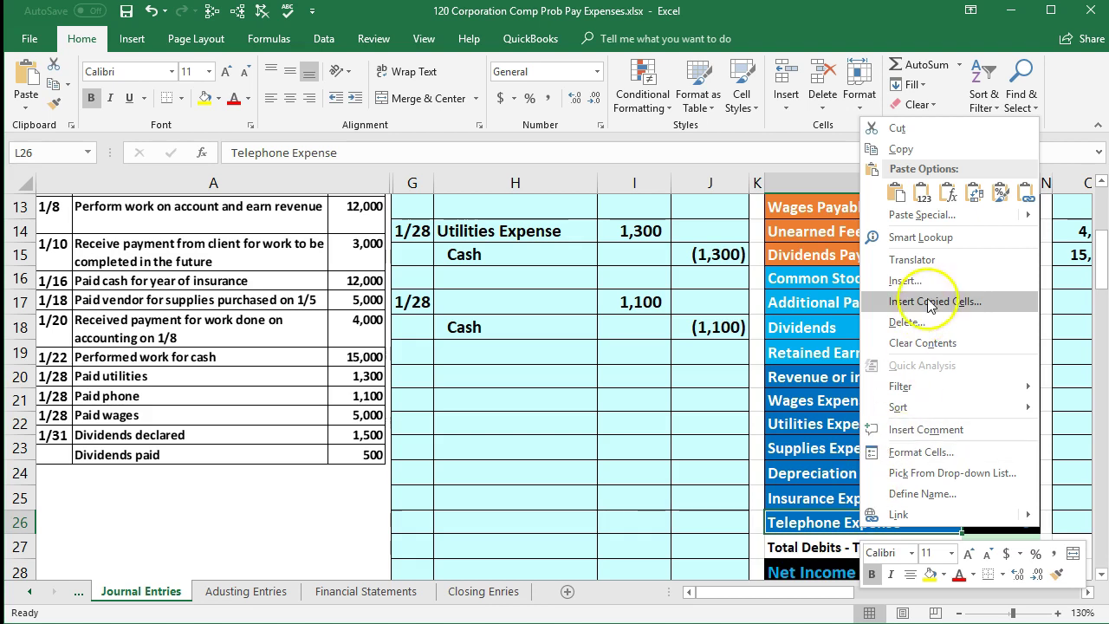
click(918, 150)
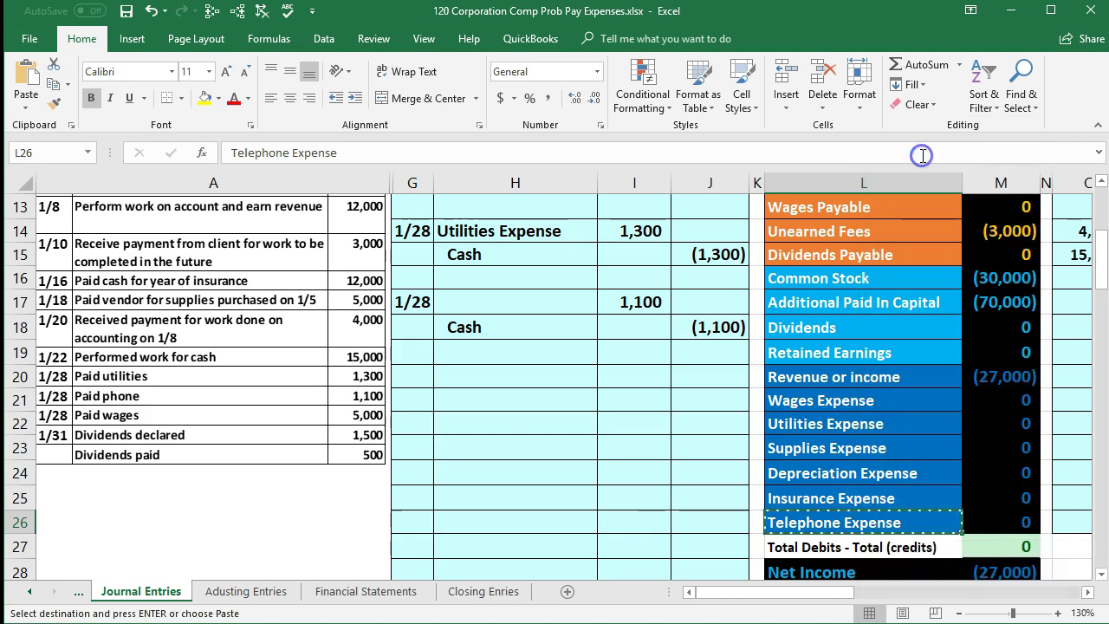
click(511, 301)
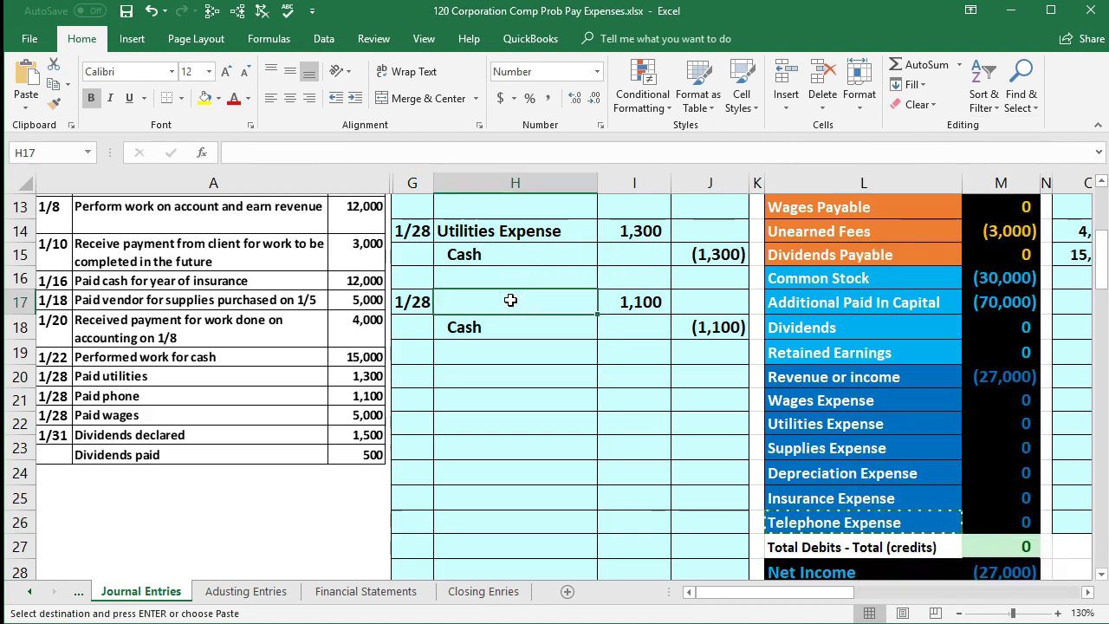
right_click(511, 300)
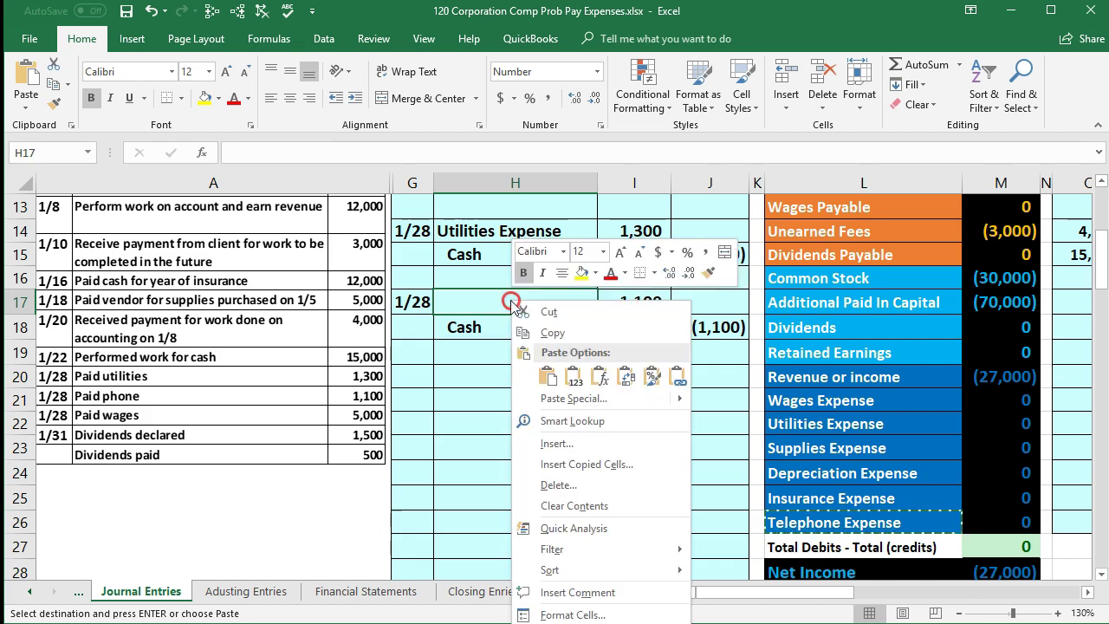
click(573, 379)
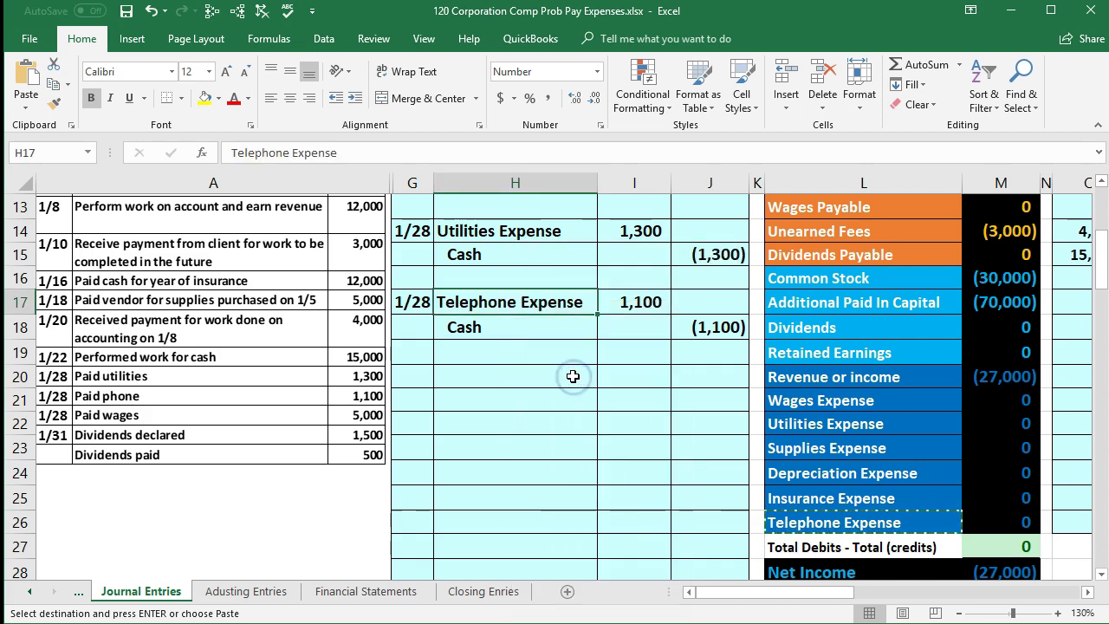
- Enter the date 1/28 in G20 to start the journal entry for the wages payment
click(419, 367)
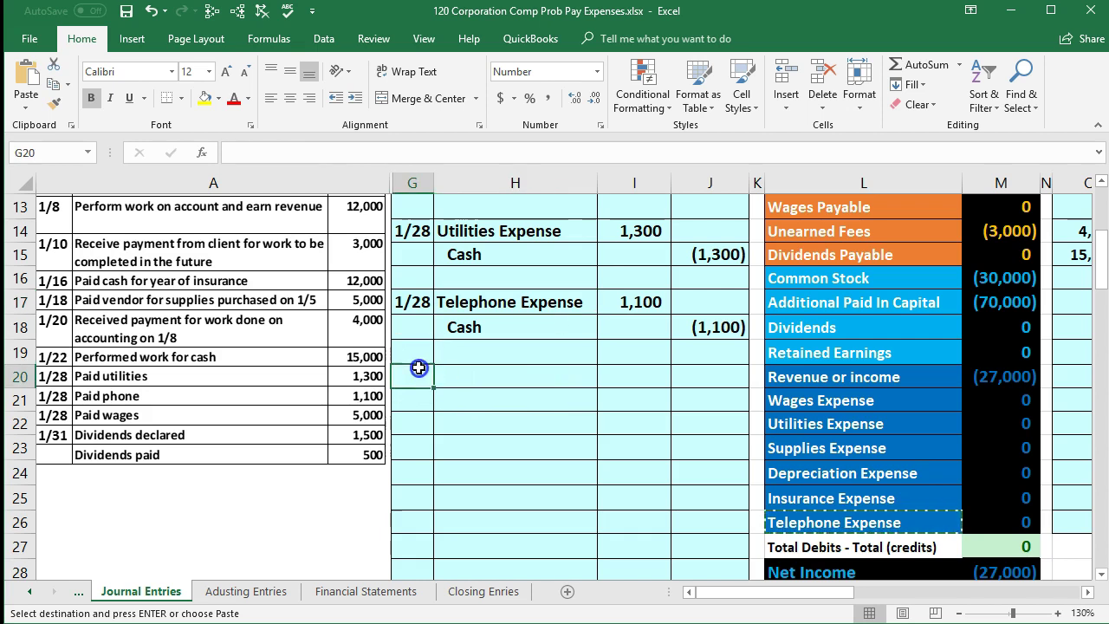
text(1/28)
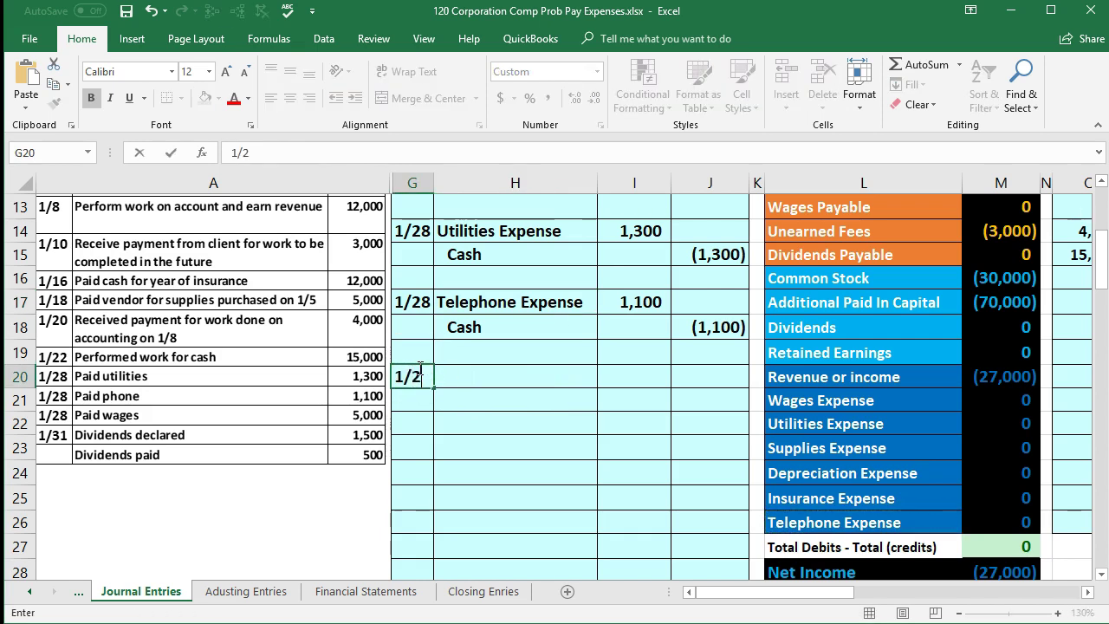
key(Return)
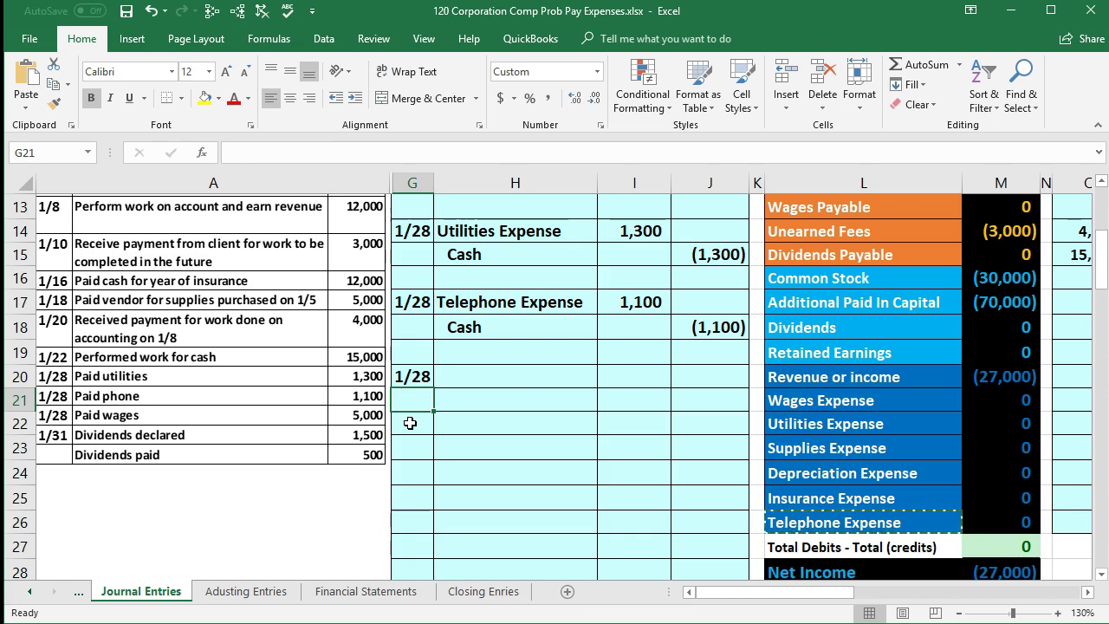
- Copy the Cash account name from L5, paste only its value into H21 for the wages entry, and indent it
click(679, 468)
scroll(679, 468, up, 3)
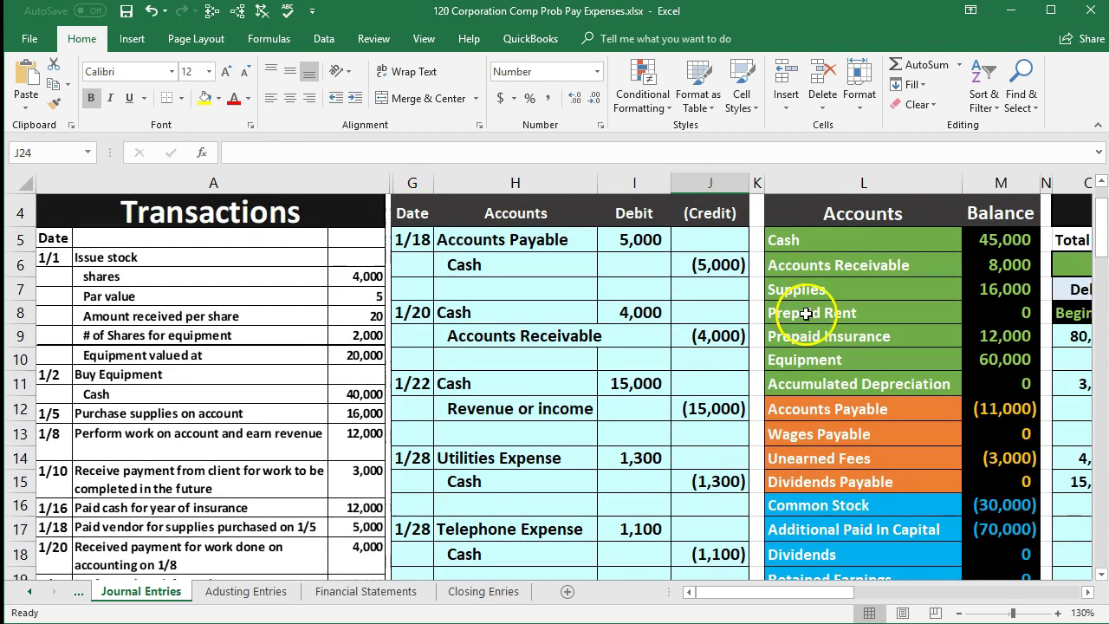
click(783, 240)
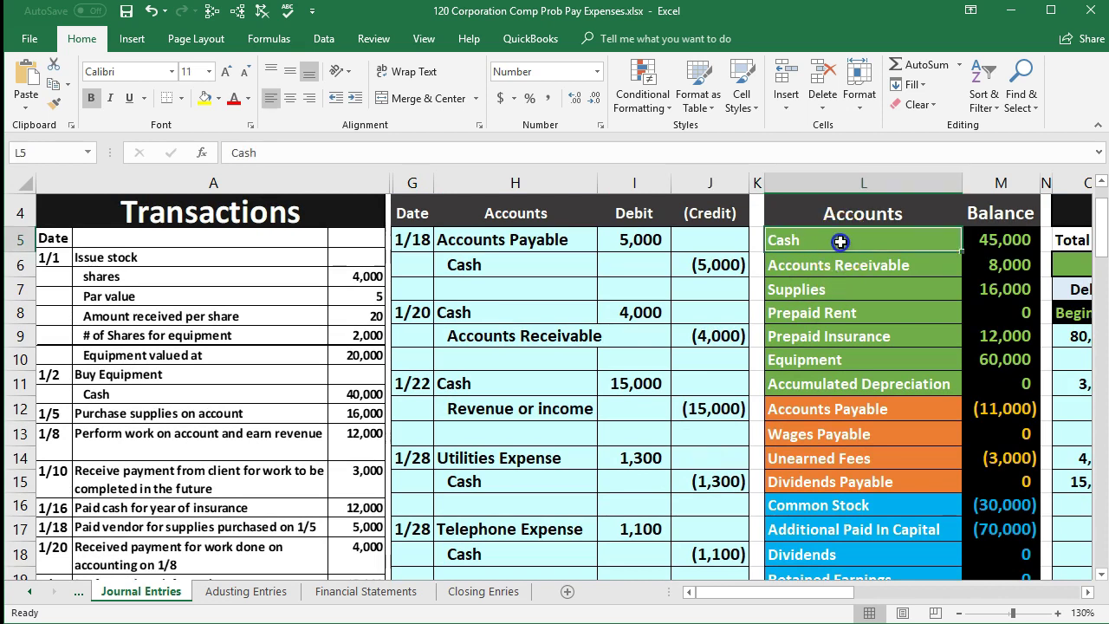
right_click(892, 243)
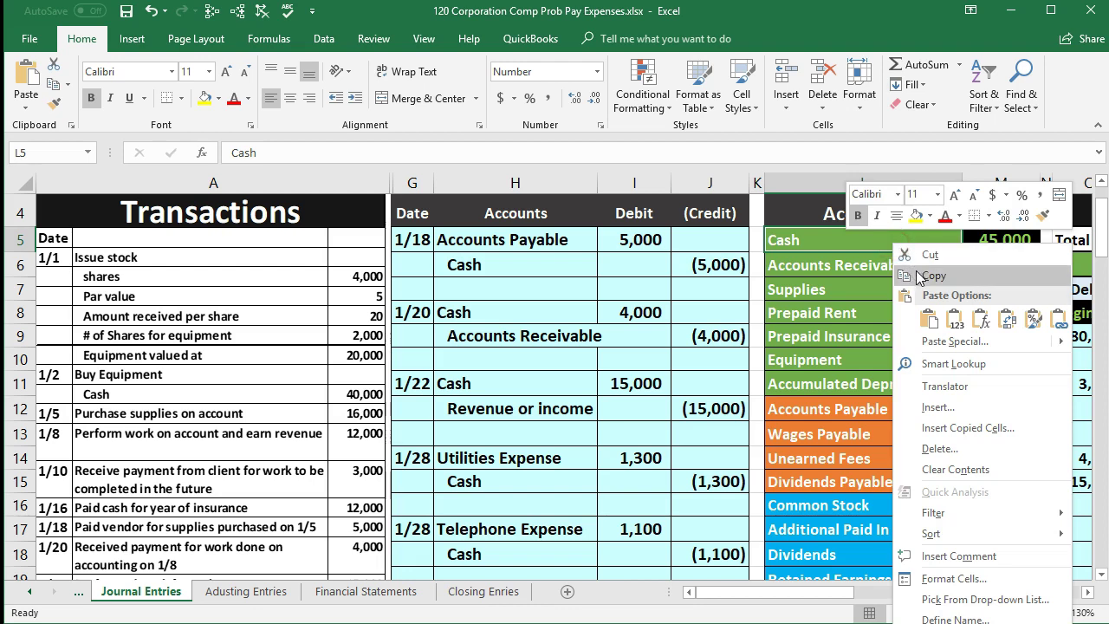
click(919, 275)
scroll(632, 396, down, 2)
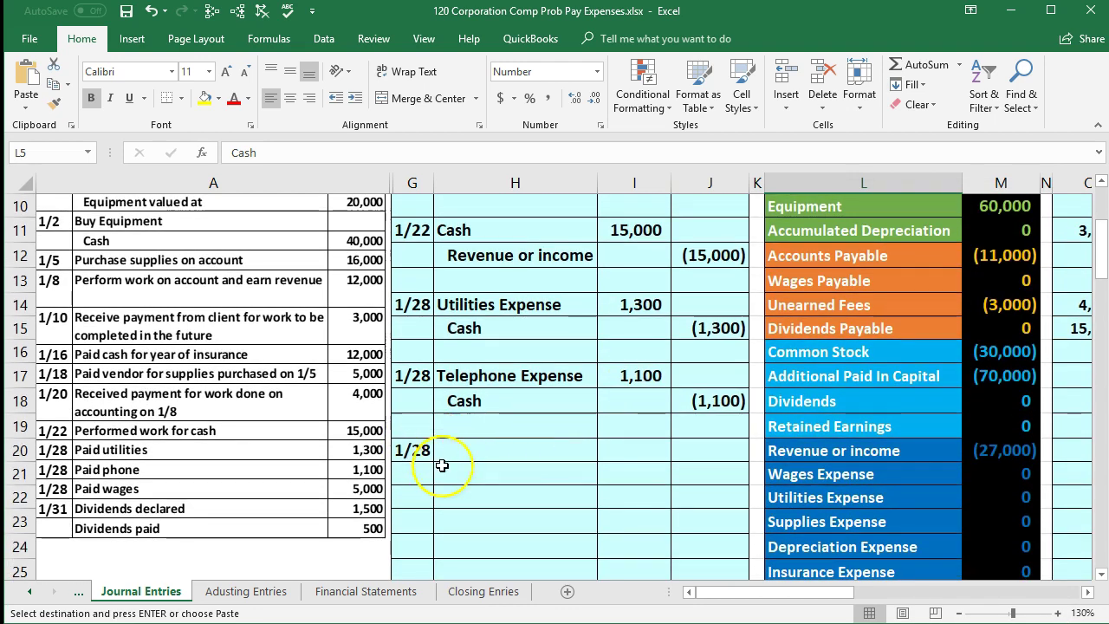
click(447, 466)
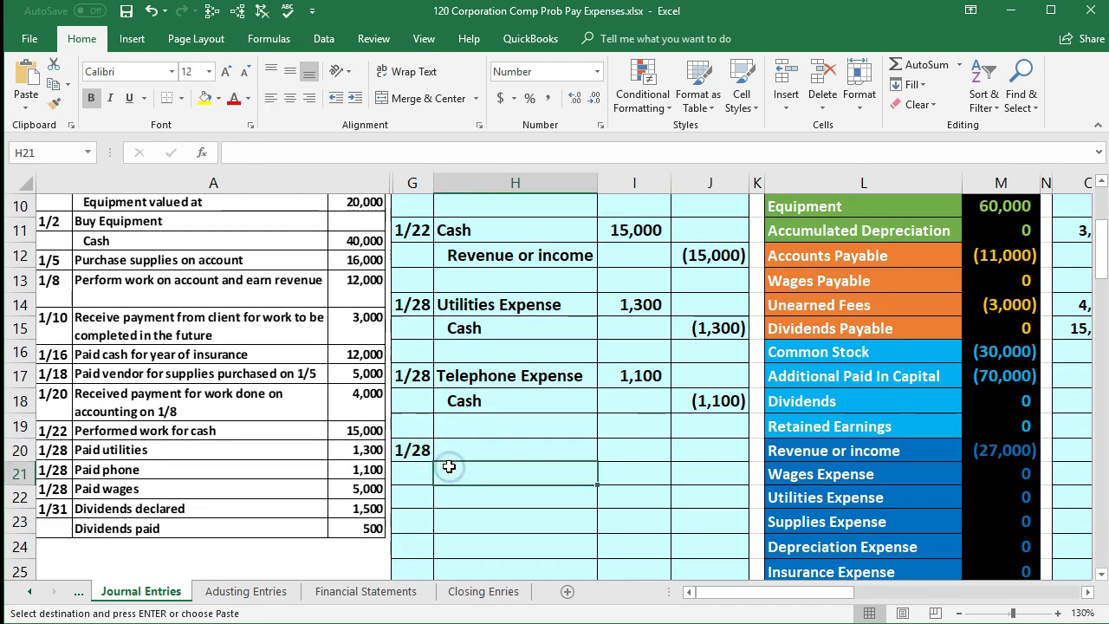
right_click(448, 466)
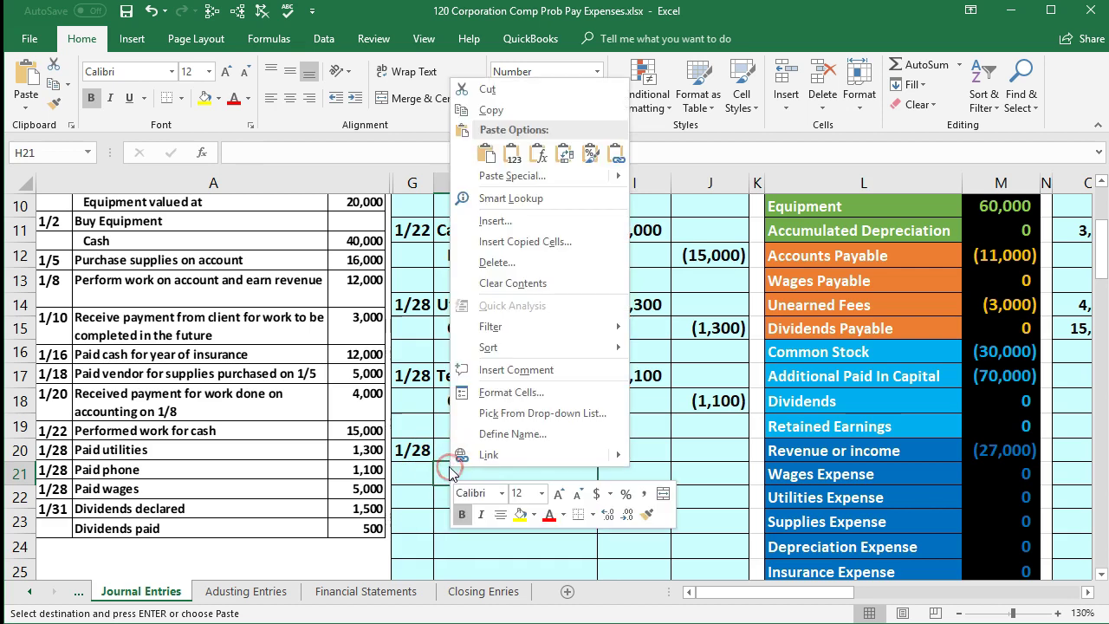
click(514, 156)
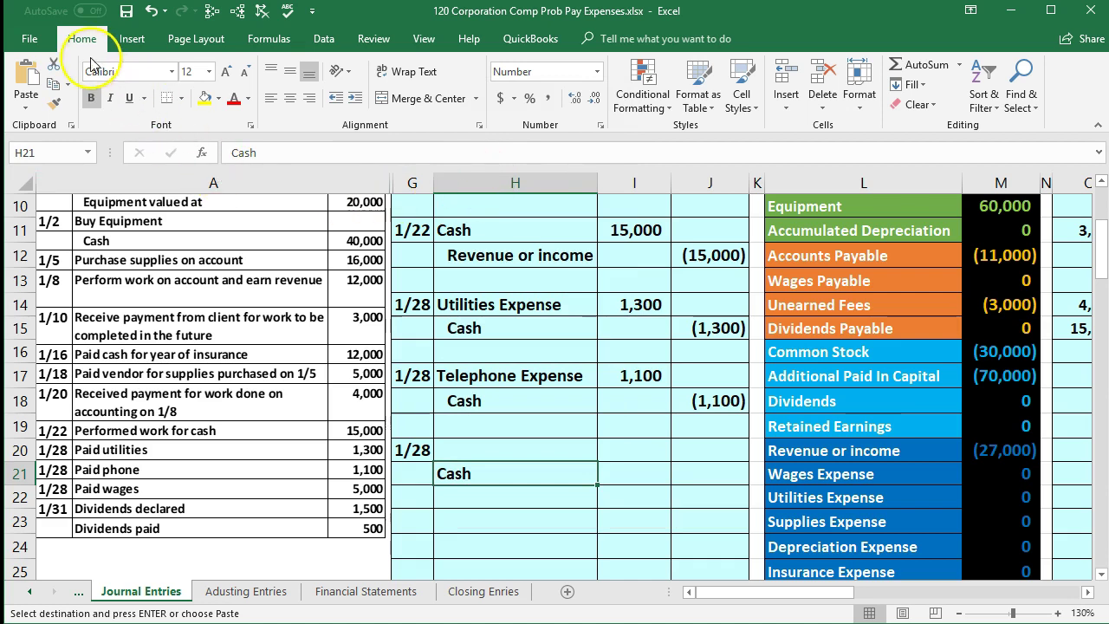
click(352, 101)
- Enter -5000 as the Cash credit in J21 for the wages payment
click(689, 470)
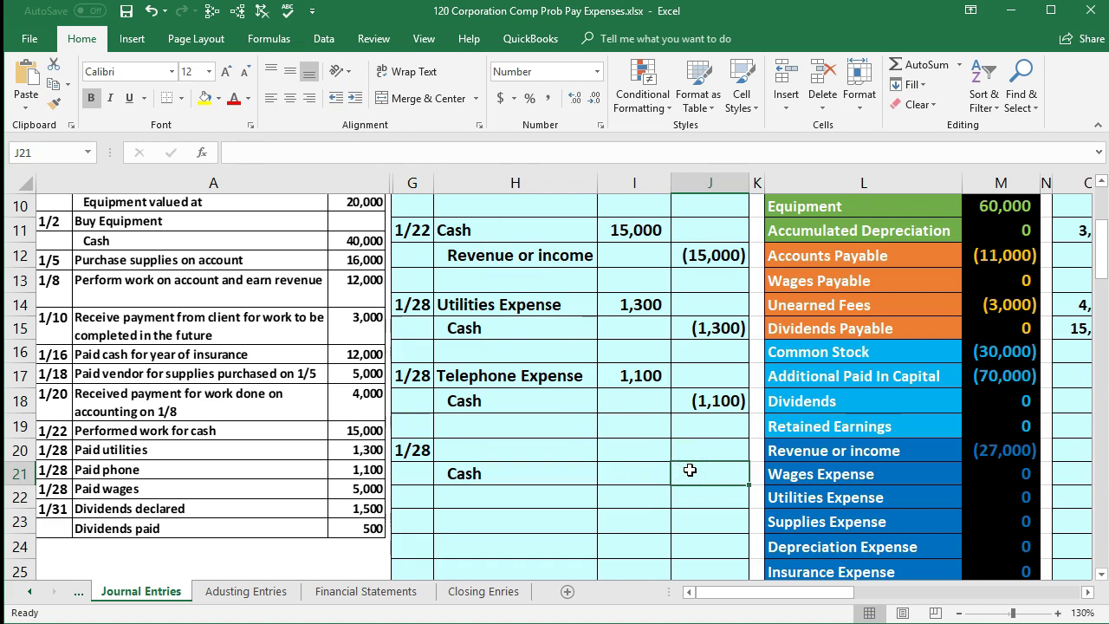
text(-)
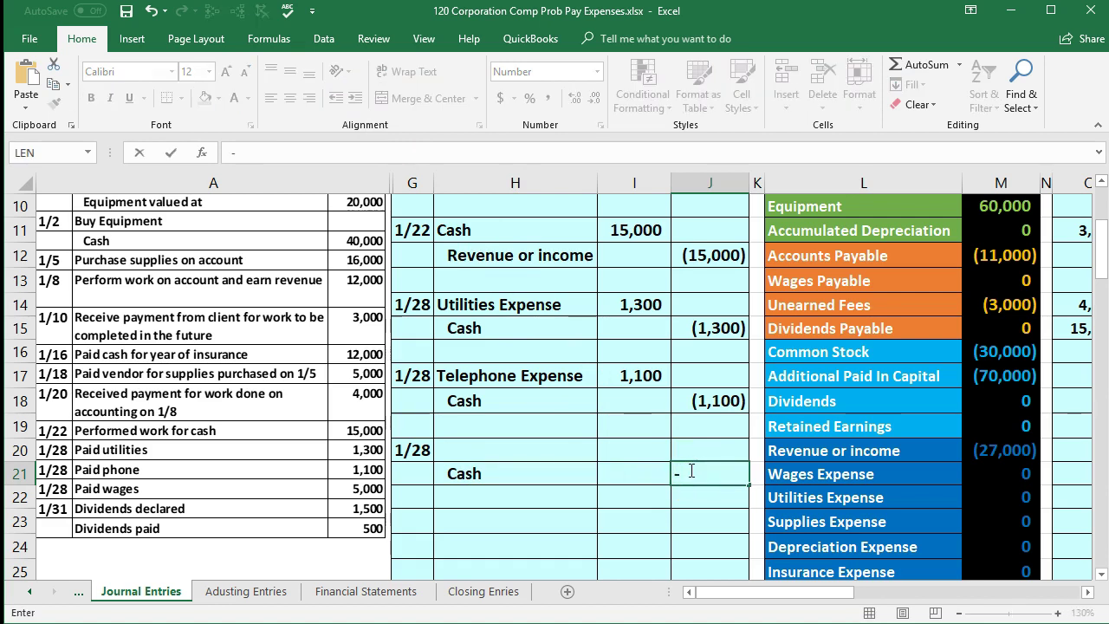
text(5000)
key(Return)
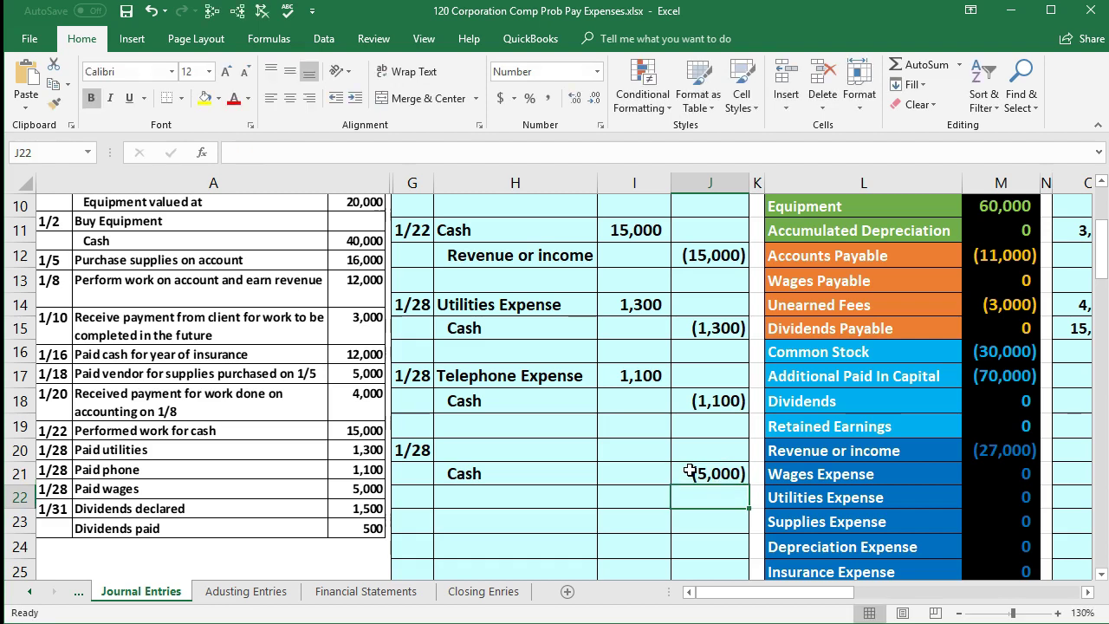
- Enter the wages debit in I20 as the formula -J21, the opposite of the Cash credit
click(641, 453)
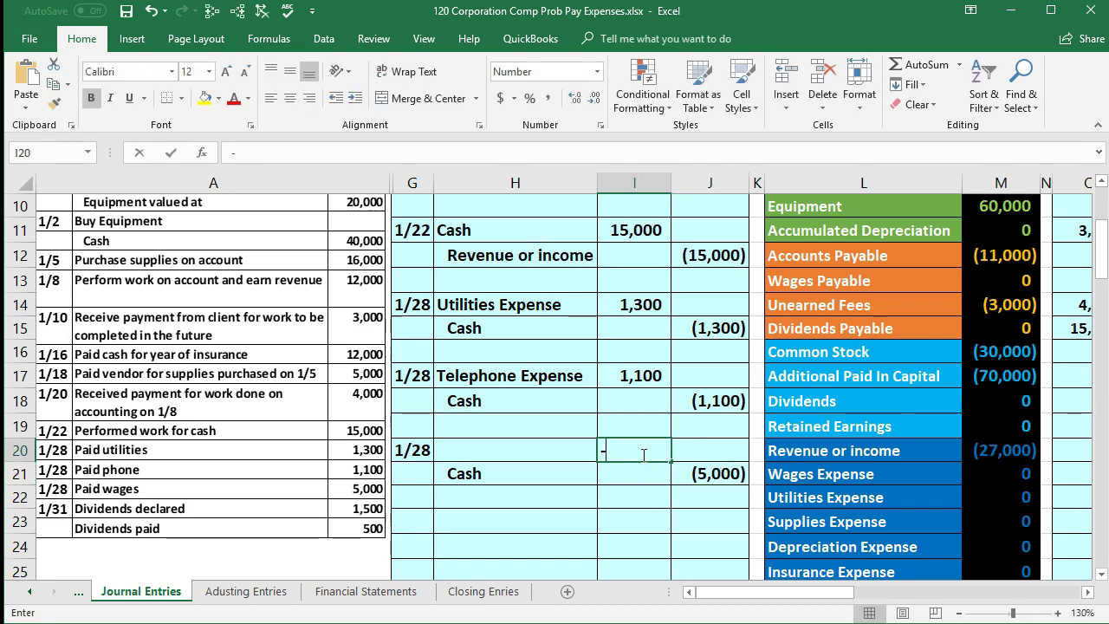
text(-)
key(Down)
key(Right)
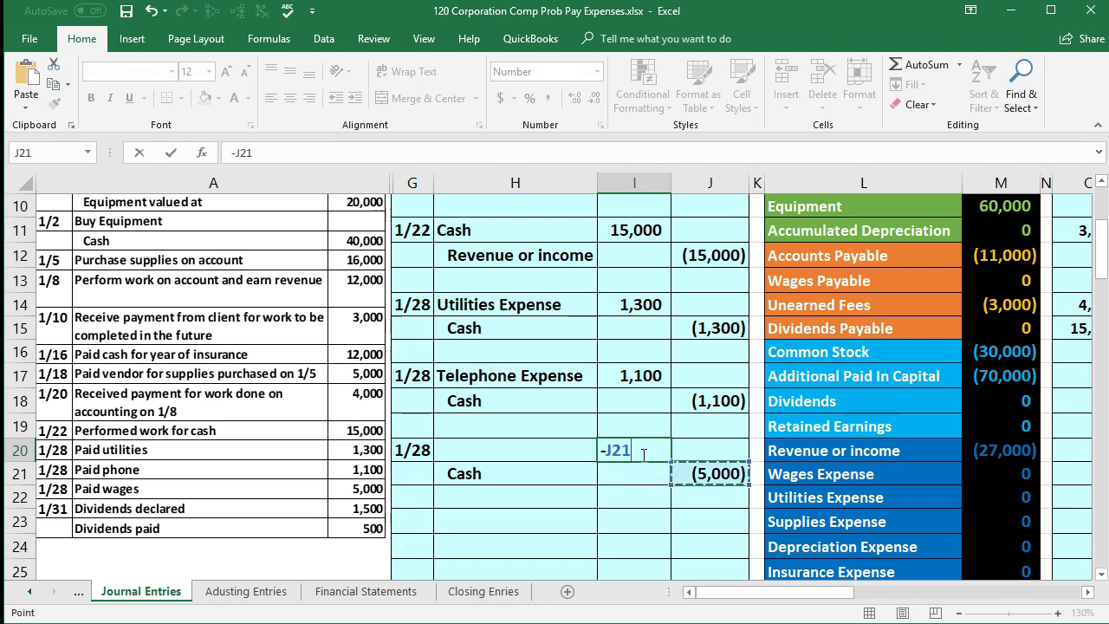
key(Return)
click(641, 452)
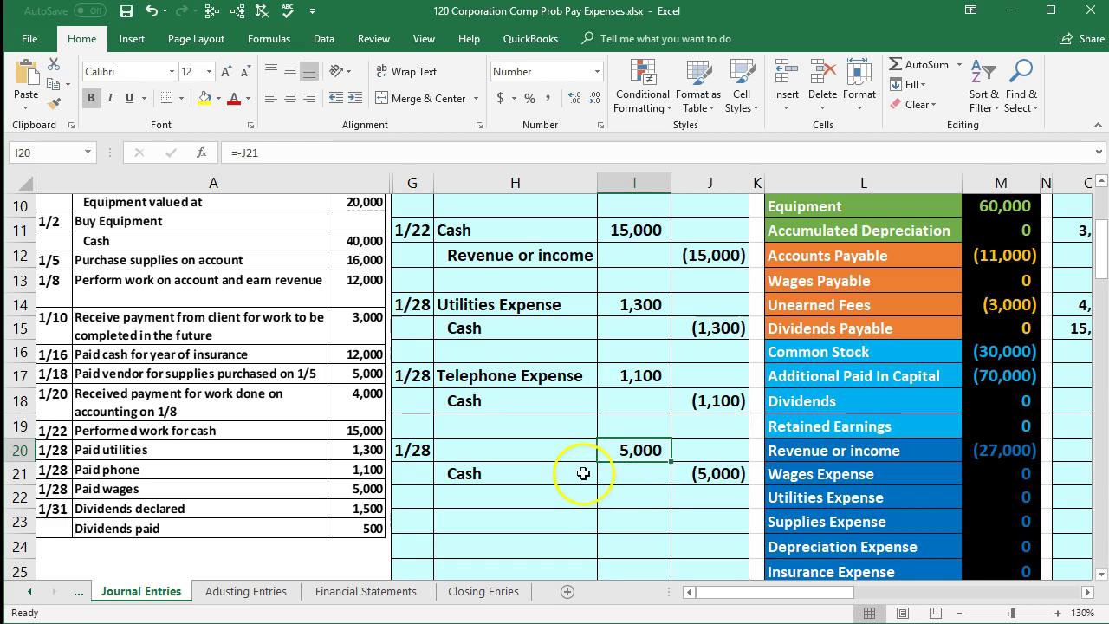
- Copy the Wages Expense account name from L21 and paste only its value into H20 as the debit account
click(542, 447)
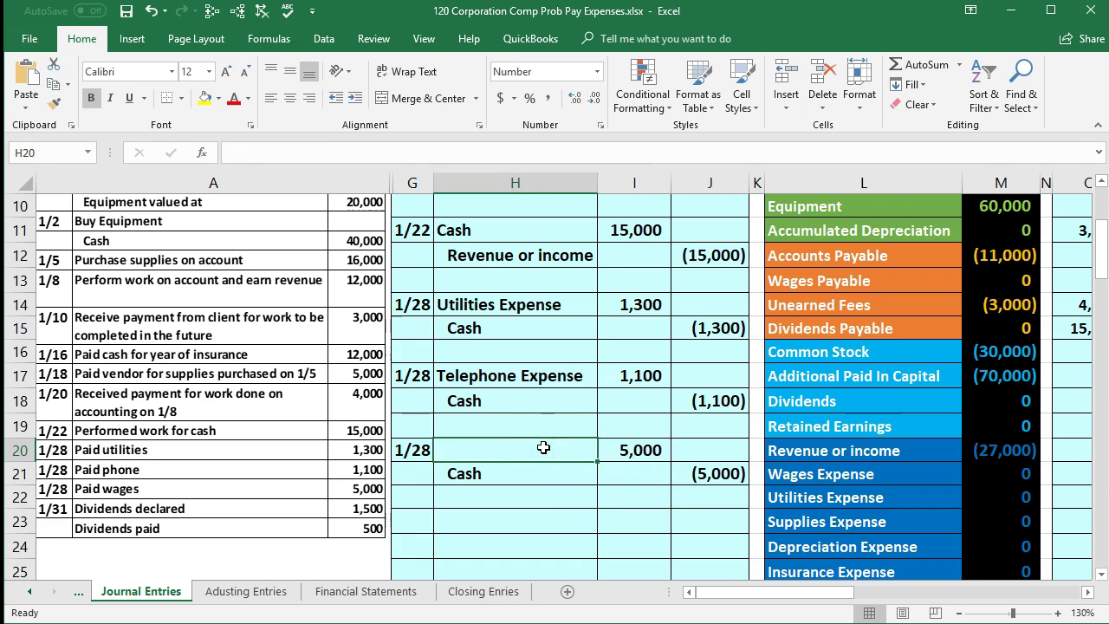
click(795, 477)
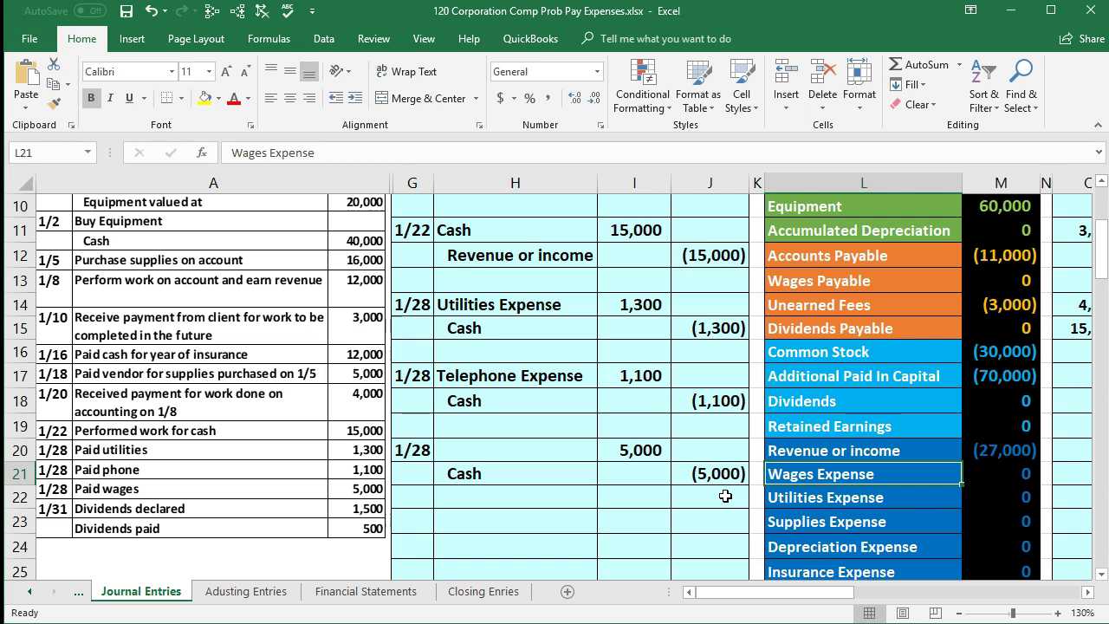
right_click(807, 476)
click(842, 102)
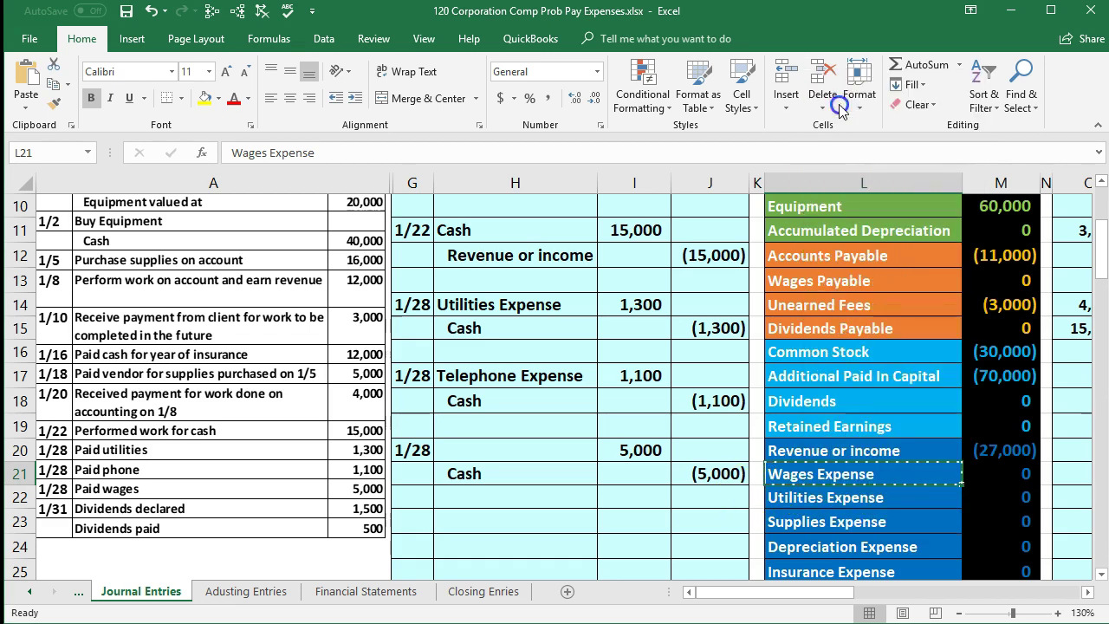
click(523, 449)
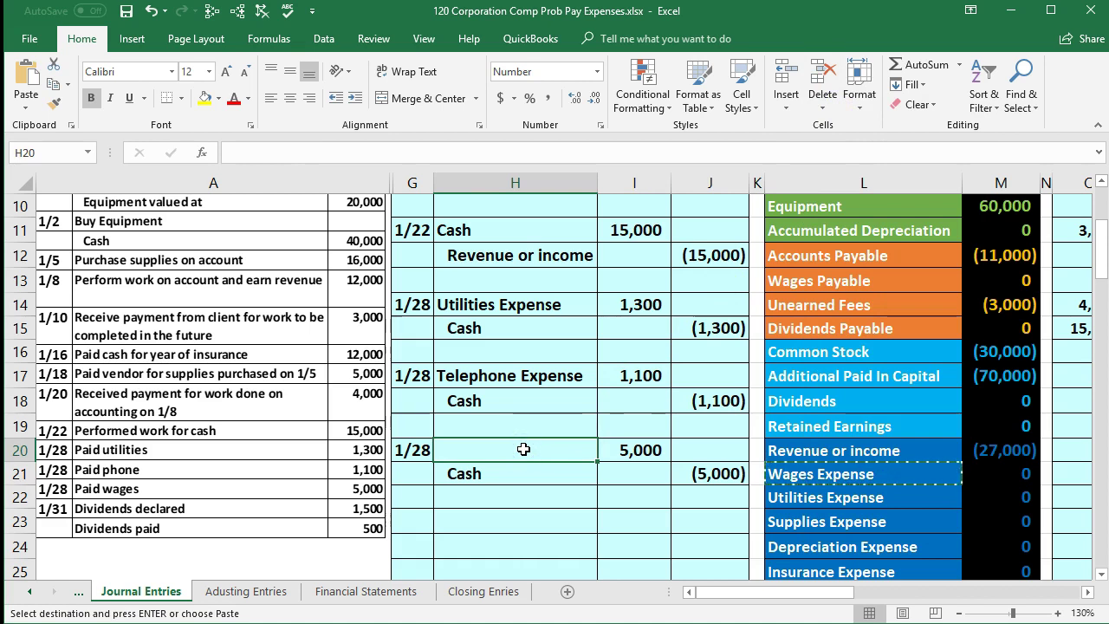
right_click(523, 449)
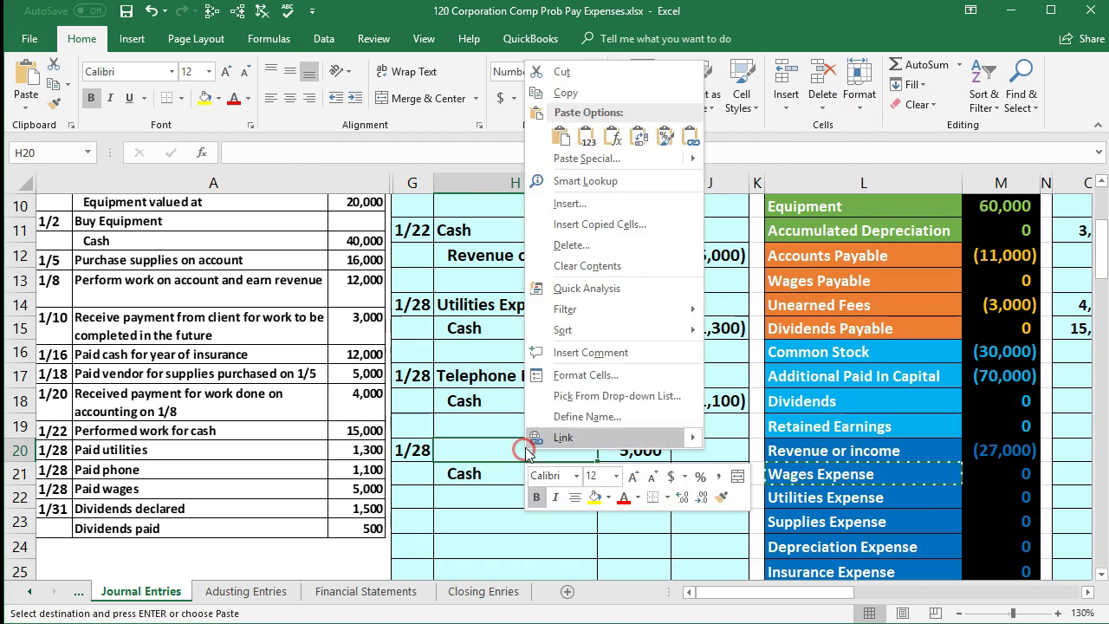
click(593, 141)
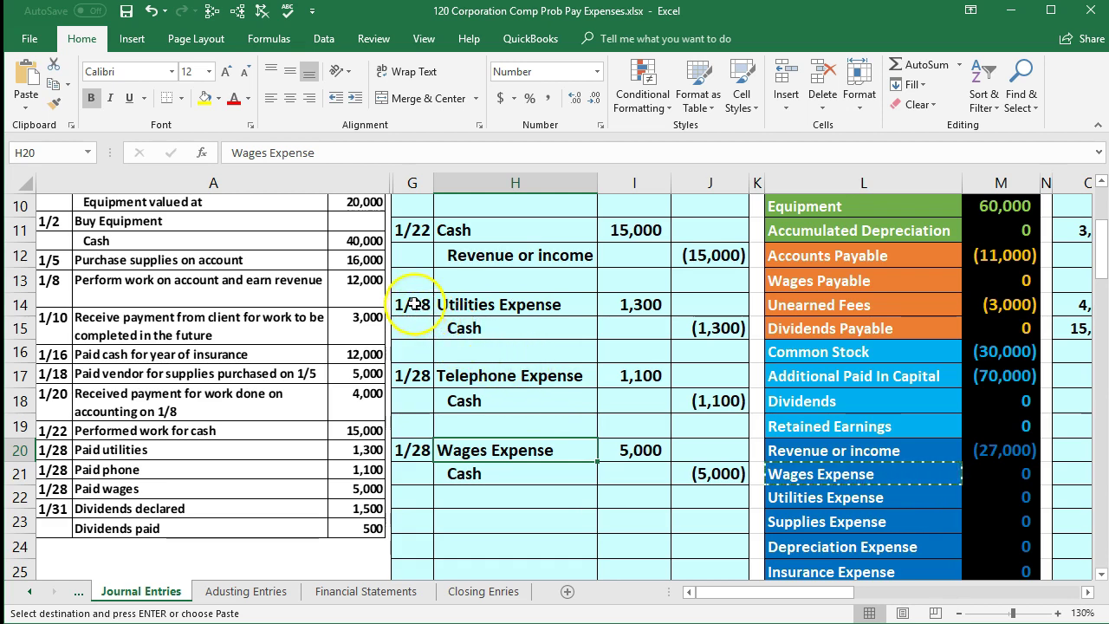
- Fill the 1/28 utilities journal entry in H14:J15 with the standard light green color
drag(440, 307, 705, 310)
drag(705, 310, 701, 324)
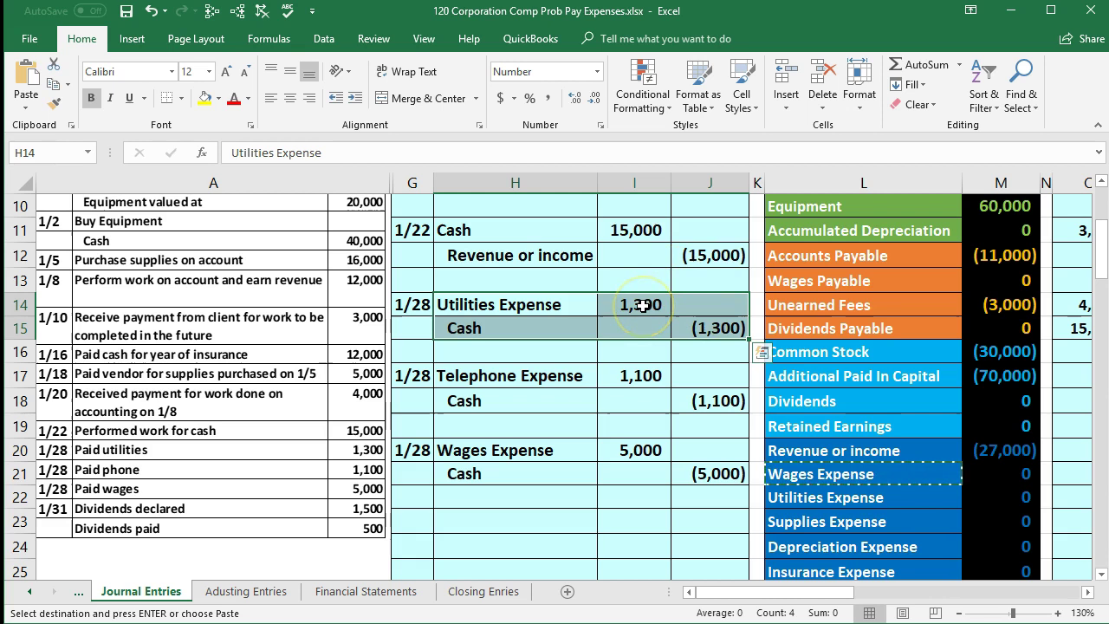
right_click(641, 304)
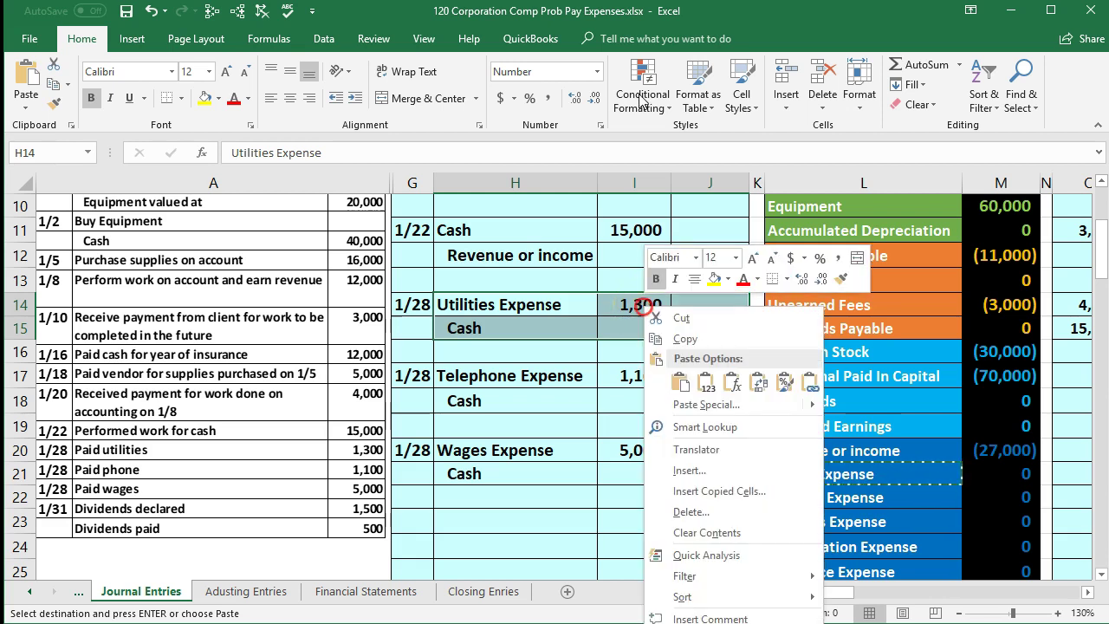
click(730, 279)
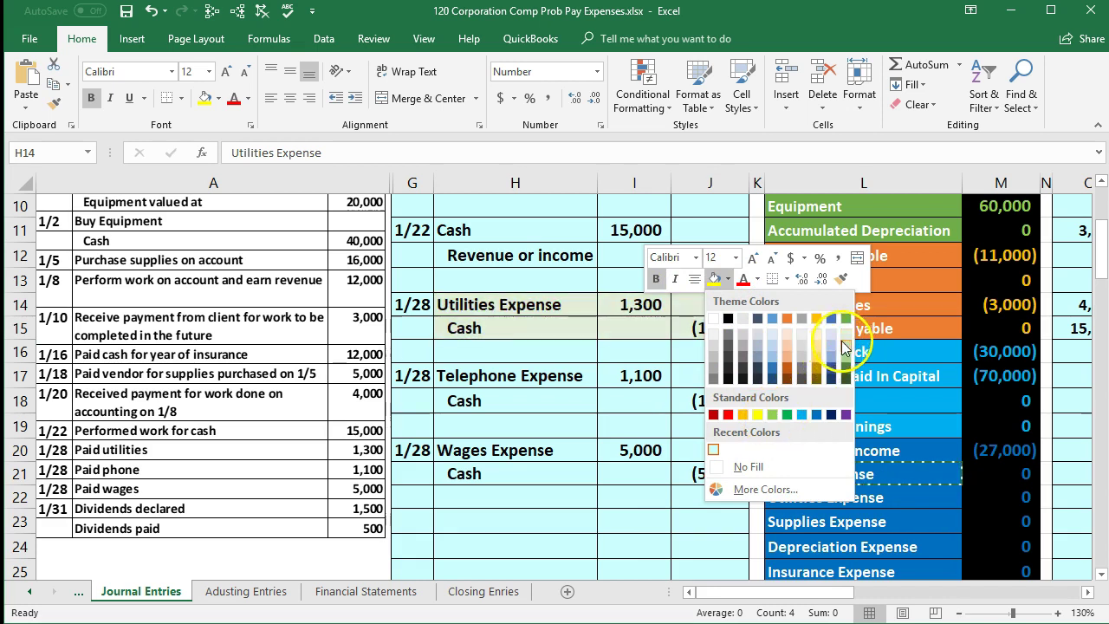
click(770, 415)
click(681, 374)
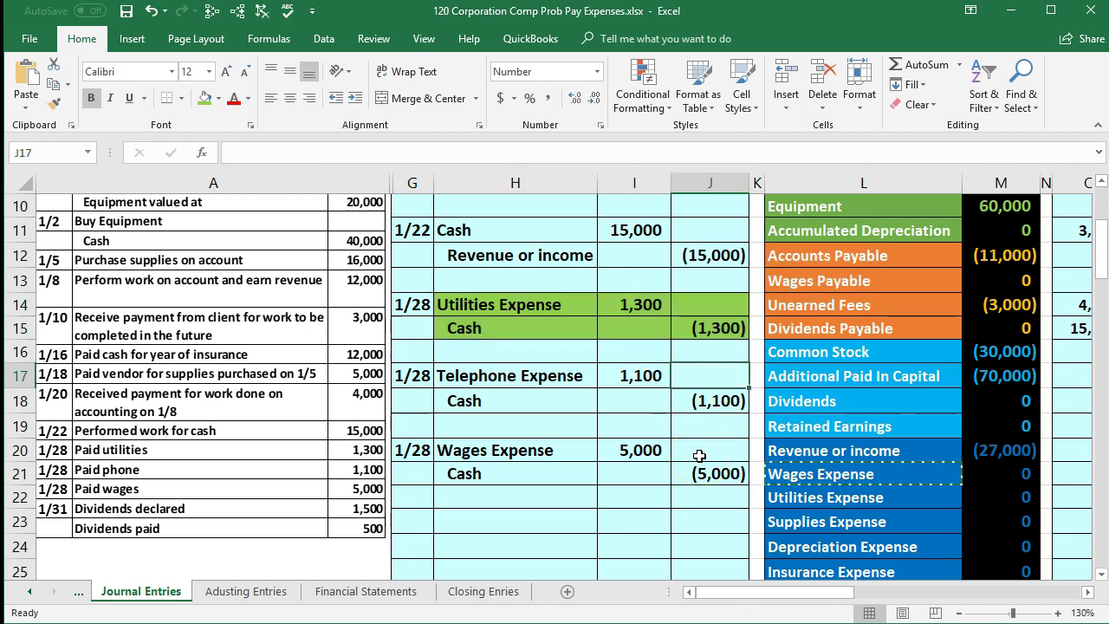
- Freeze panes at K1 so the journal entry columns G to J stay in view
click(1088, 592)
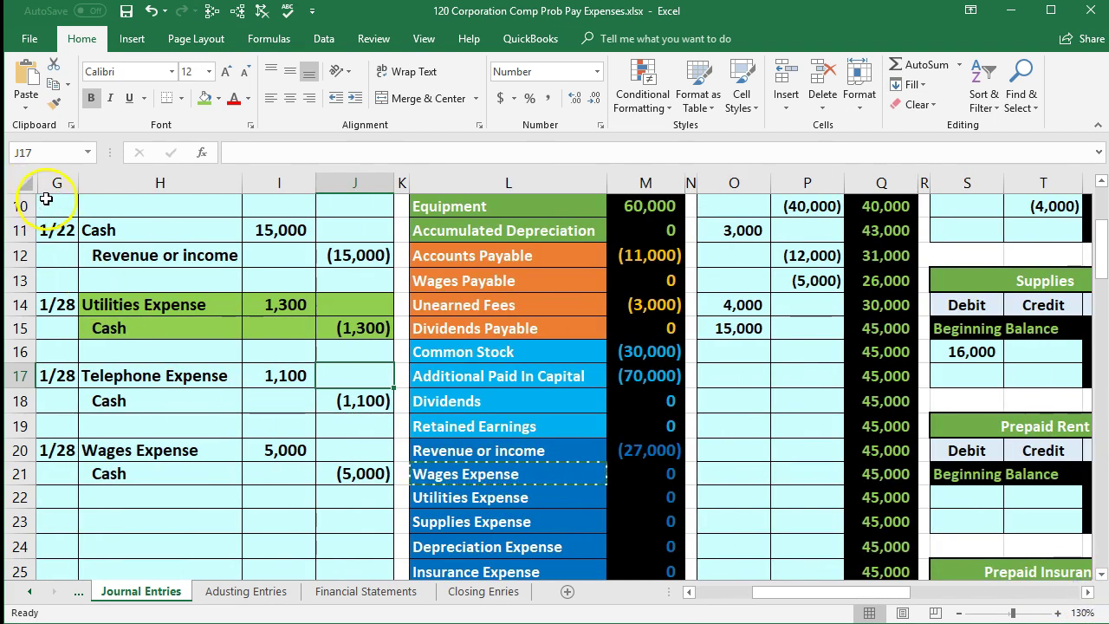
scroll(174, 255, up, 3)
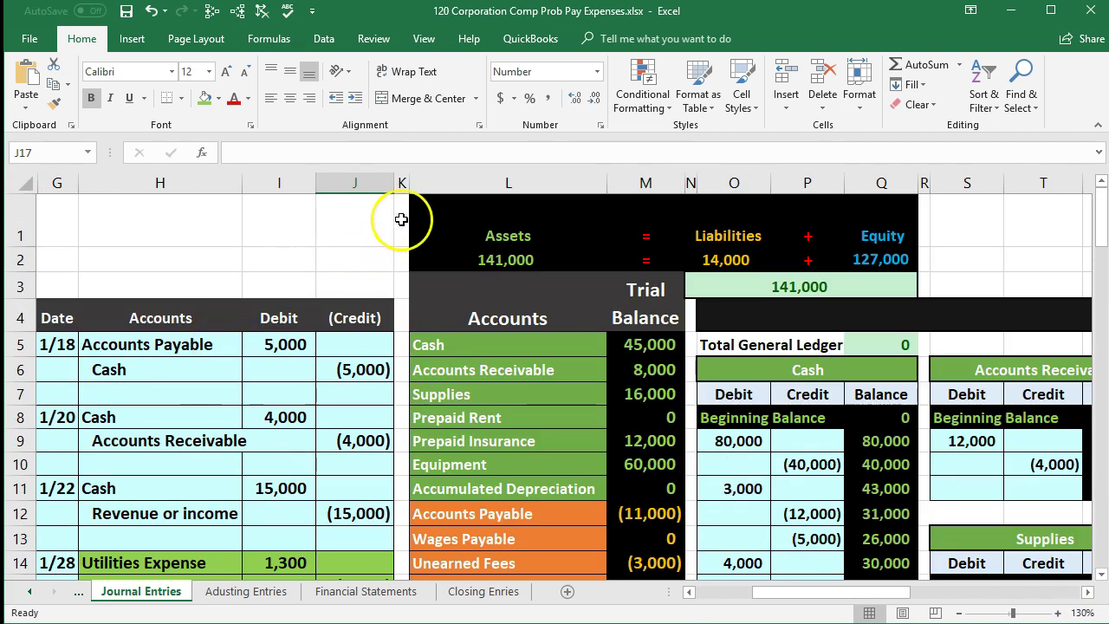
click(401, 220)
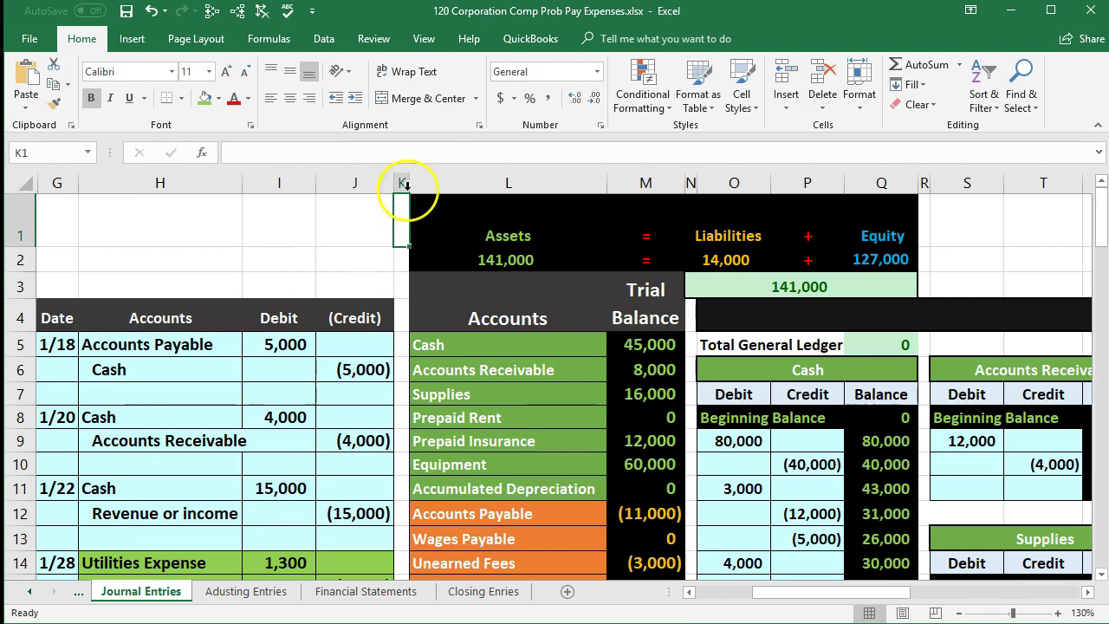
click(424, 38)
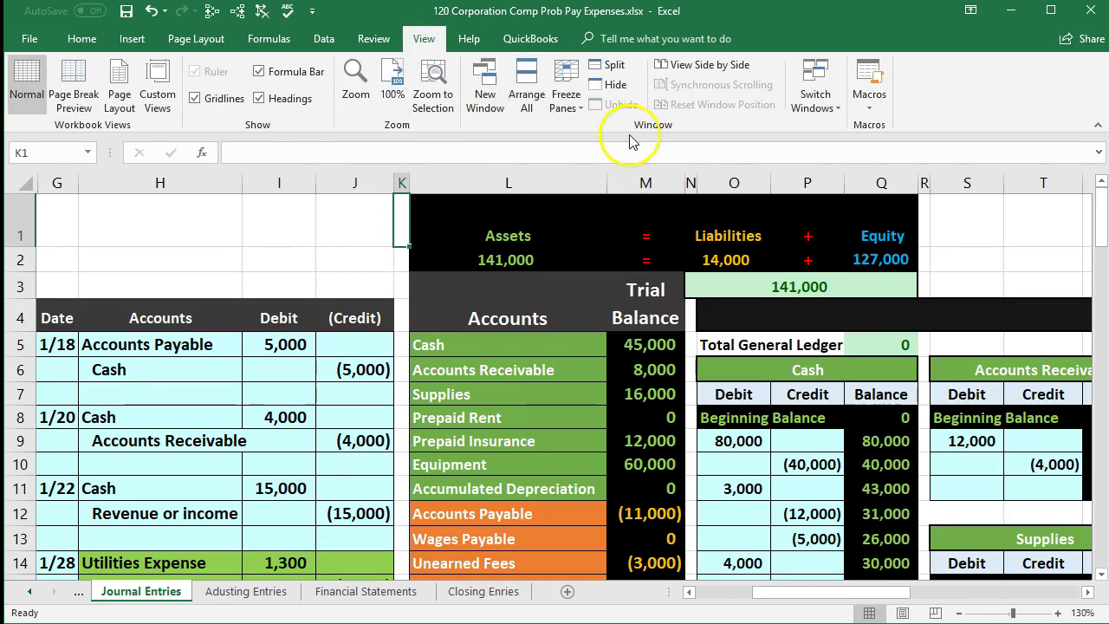
click(566, 103)
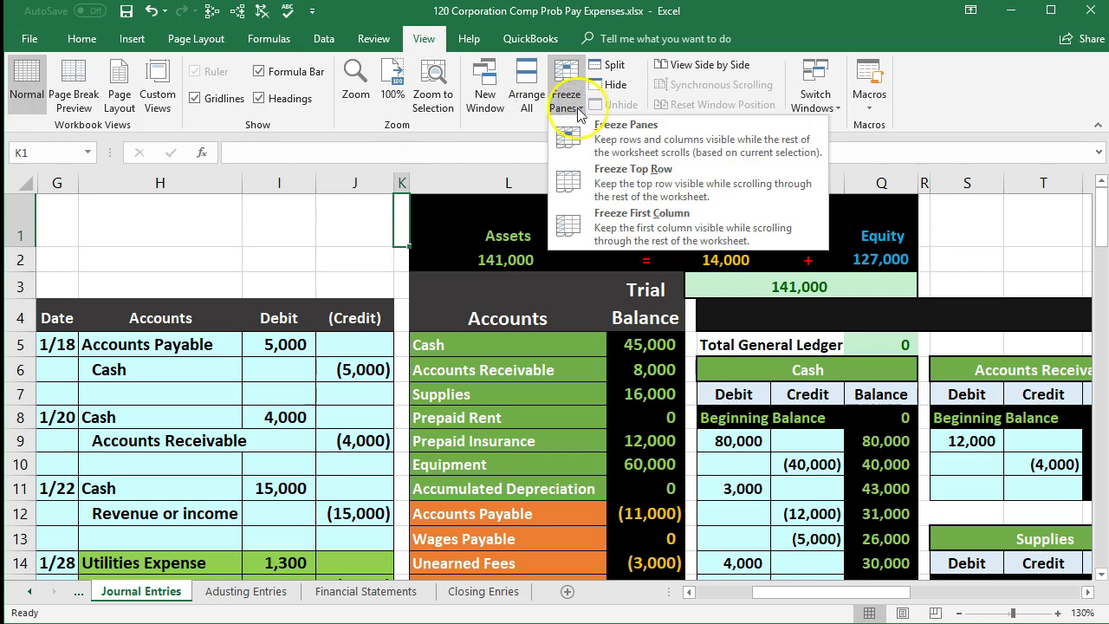
click(598, 132)
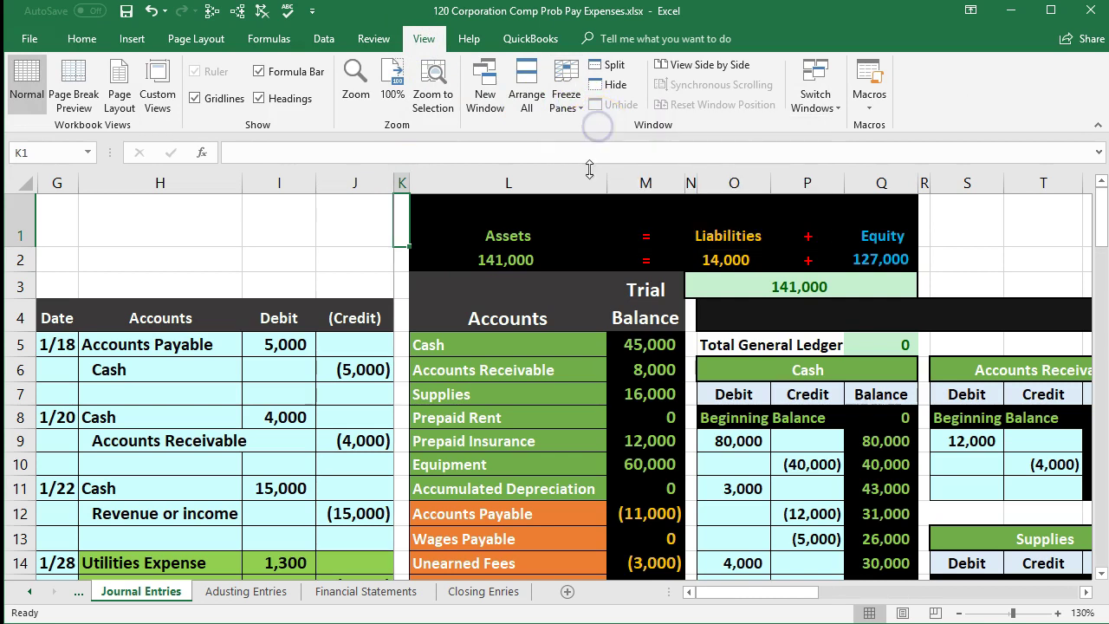
- Post the utilities debit to the Utilities Expense ledger by linking AI15 to the journal amount in I14
scroll(377, 460, down, 1)
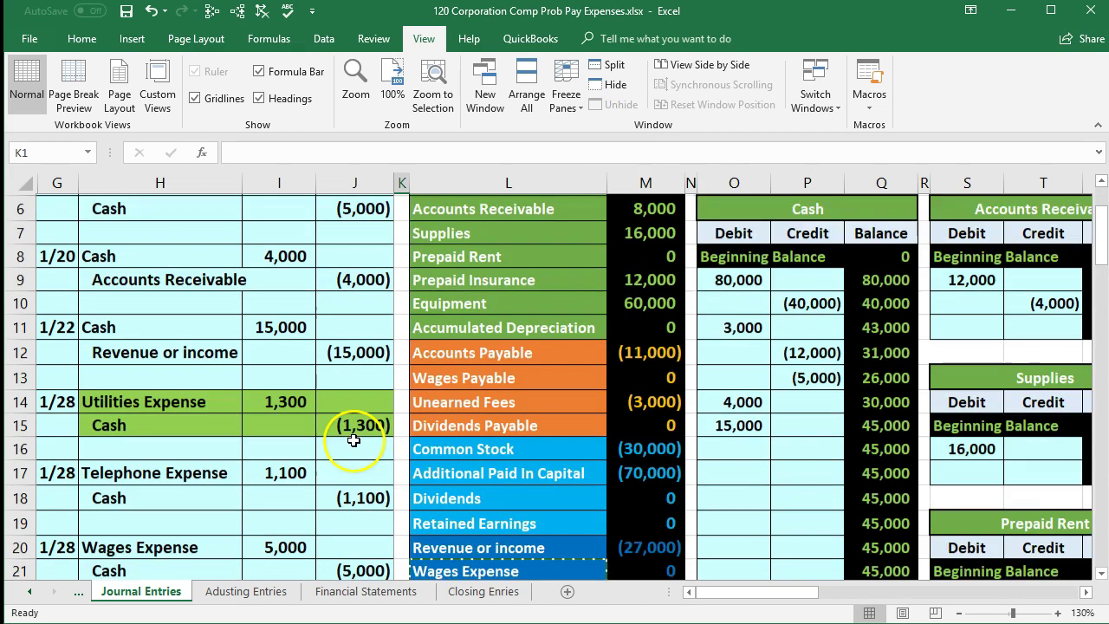
scroll(358, 425, down, 2)
click(436, 492)
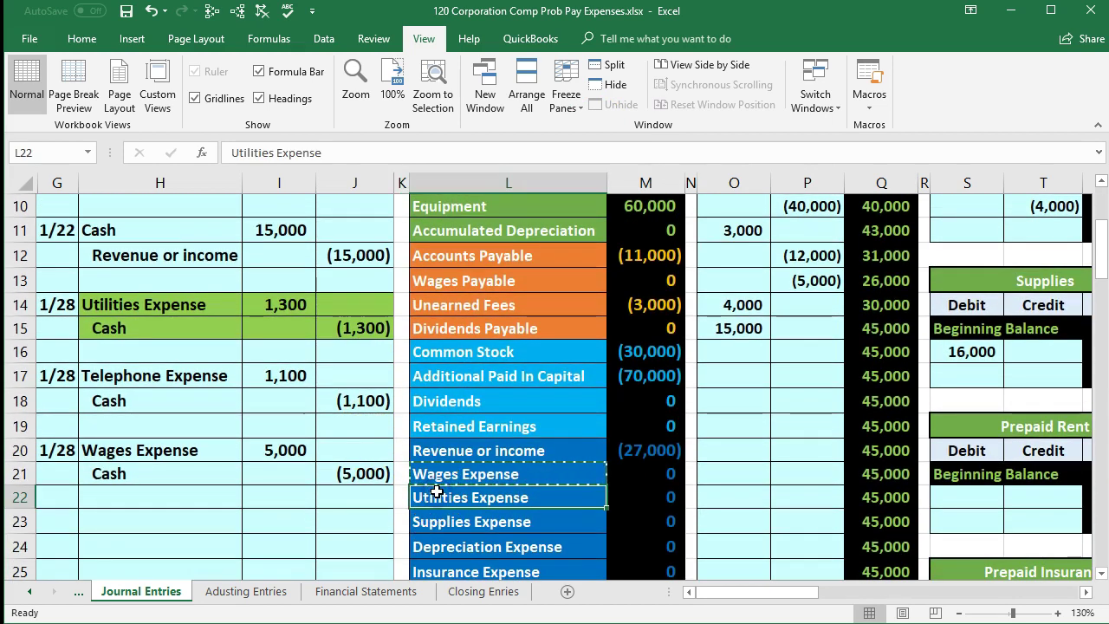
scroll(436, 485, up, 1)
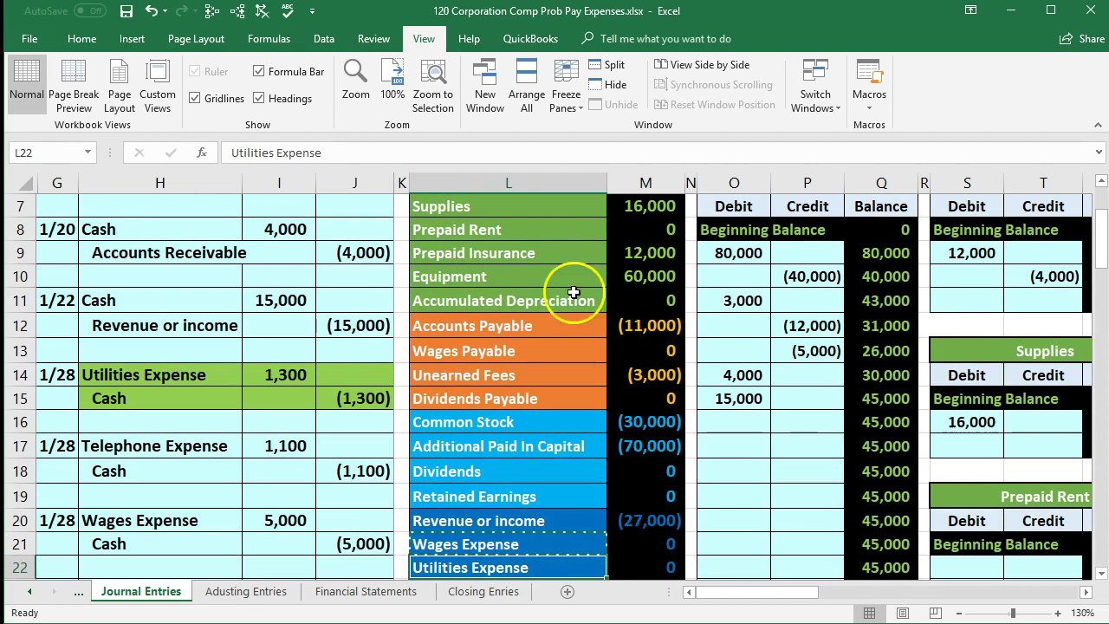
click(670, 280)
scroll(670, 280, up, 1)
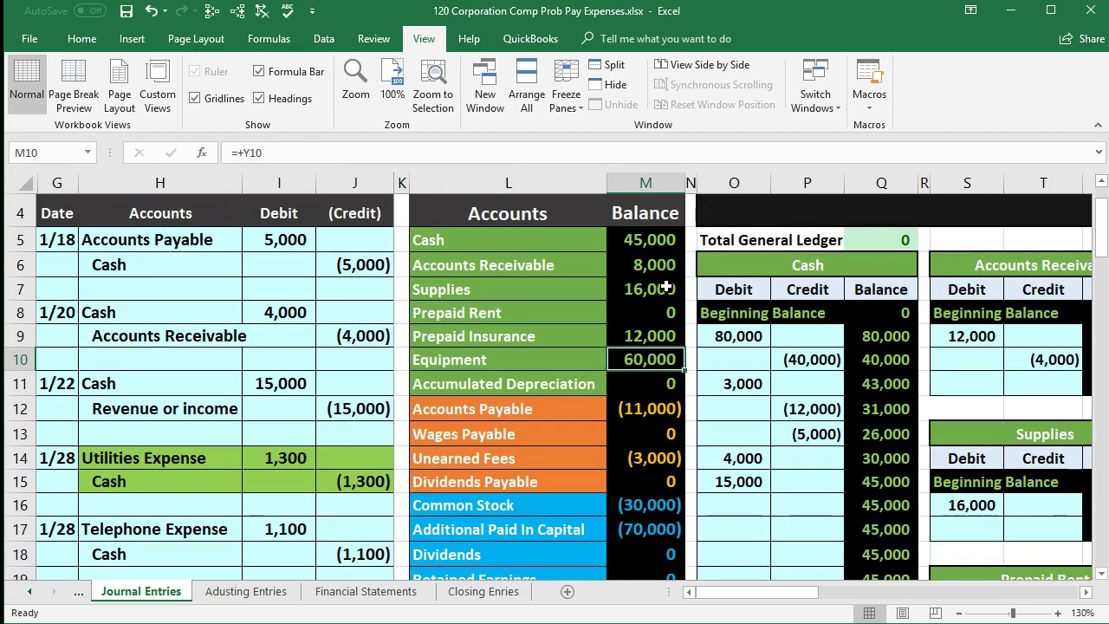
key(Right)
key(Right)
key(Right)
key(Right)
key(Right)
key(Right)
key(Right)
key(Right)
key(Right)
key(Right)
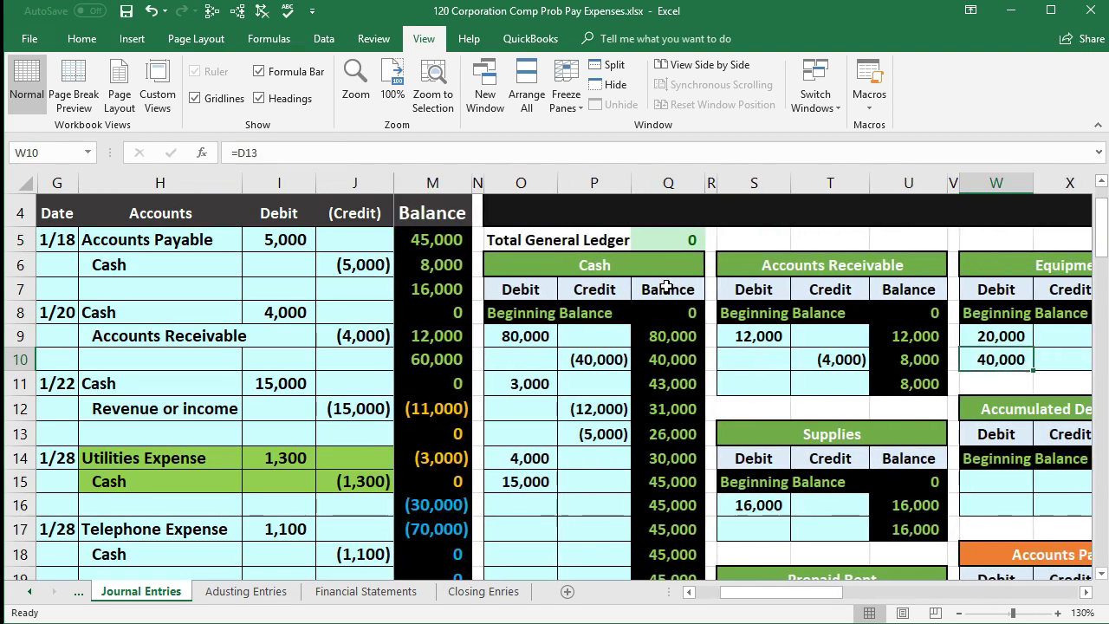
key(Right)
key(Right)
key(Right)
key(Right)
key(Right)
key(Right)
key(Right)
key(Right)
key(Right)
key(Right)
key(Right)
key(Right)
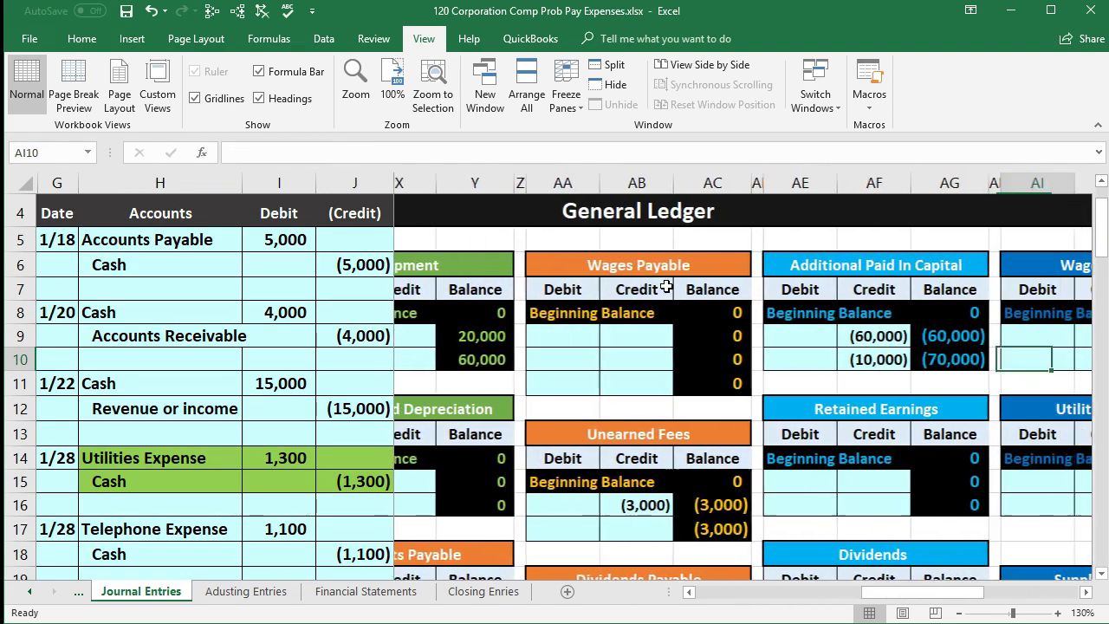
key(Right)
key(Right)
key(Right)
key(Right)
key(Right)
key(Right)
key(Right)
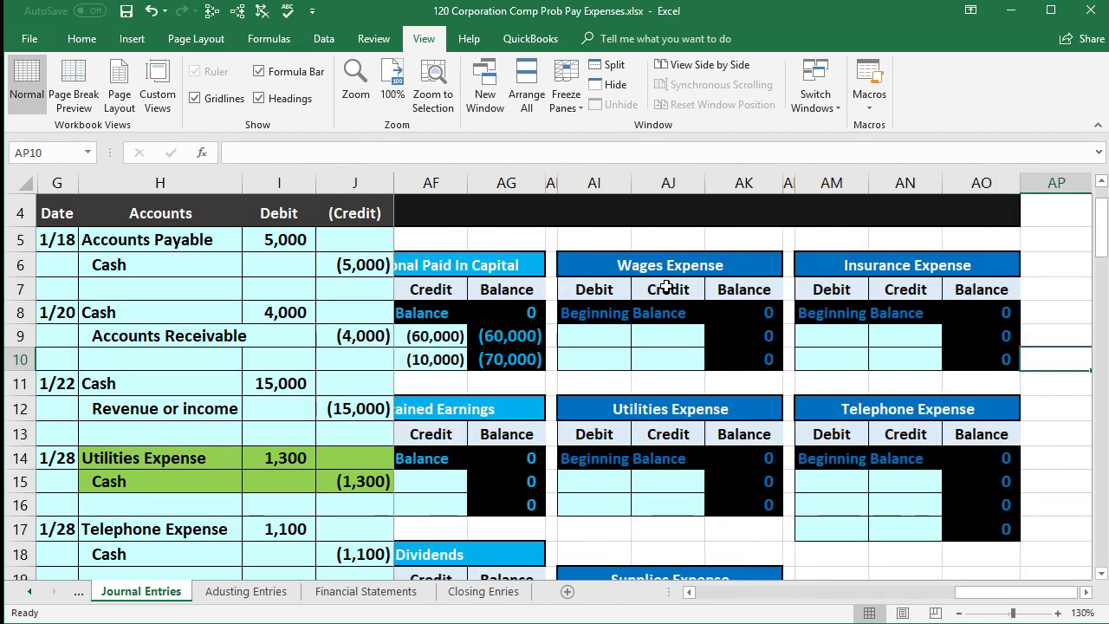
key(Right)
key(Right)
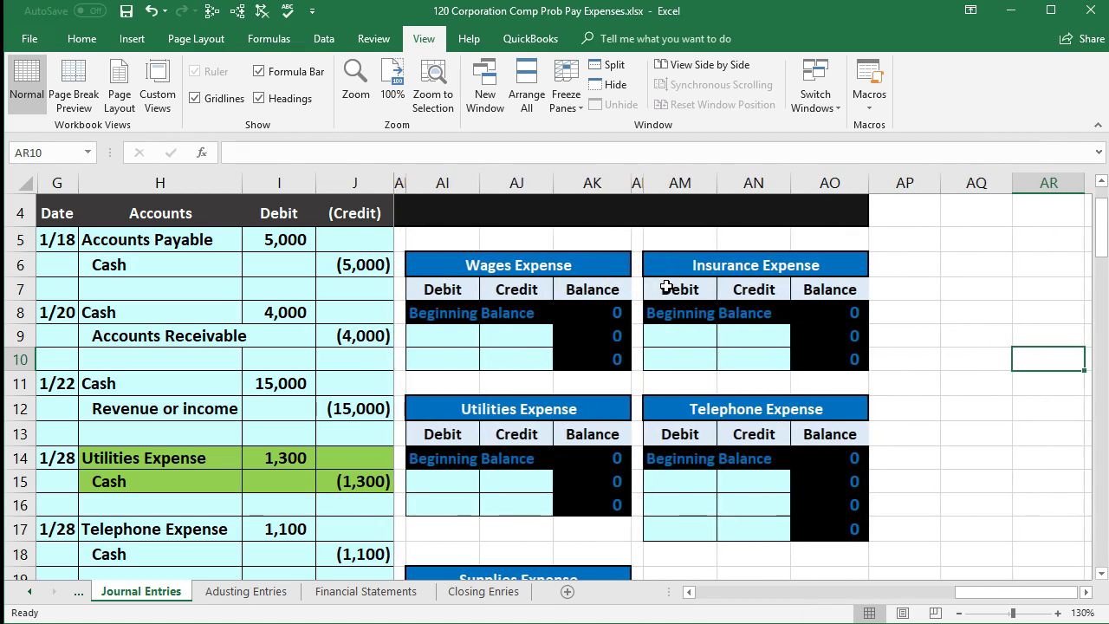
click(450, 408)
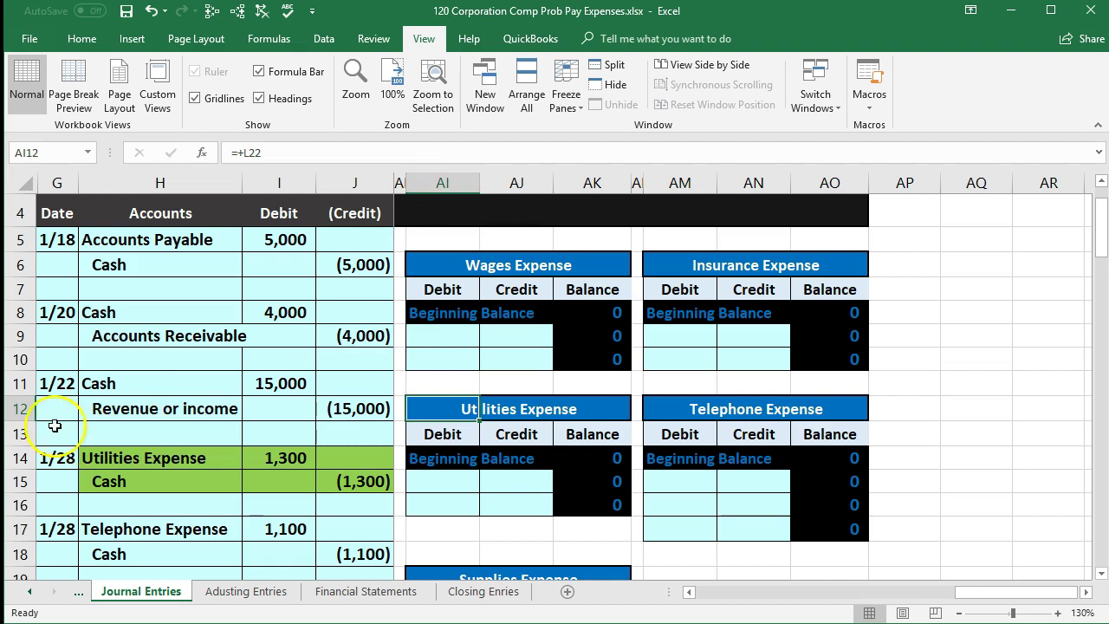
click(455, 481)
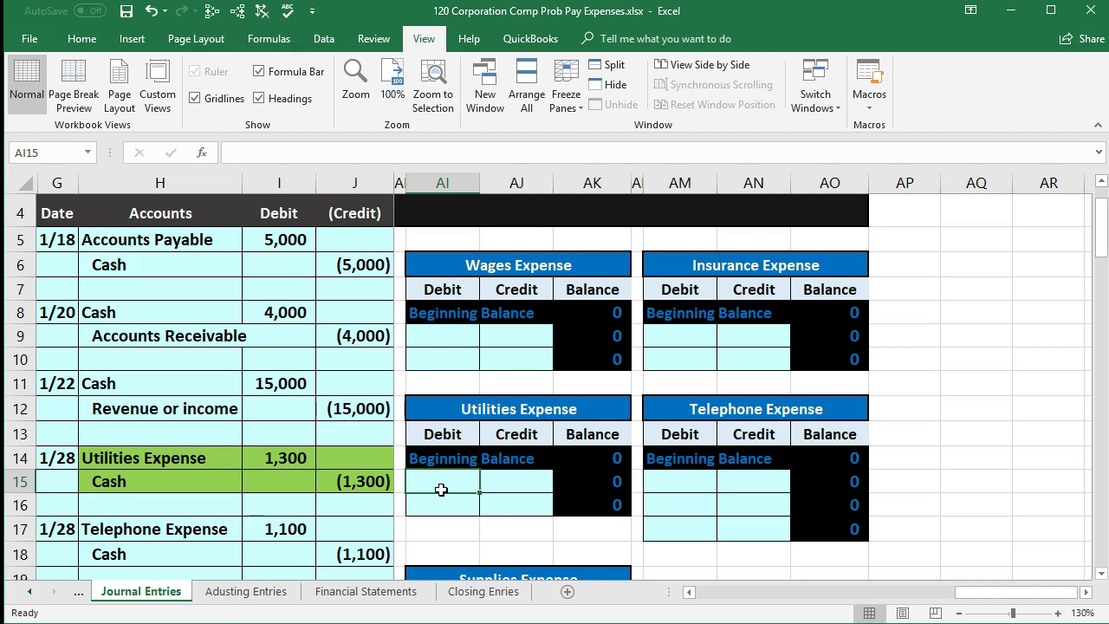
text(=)
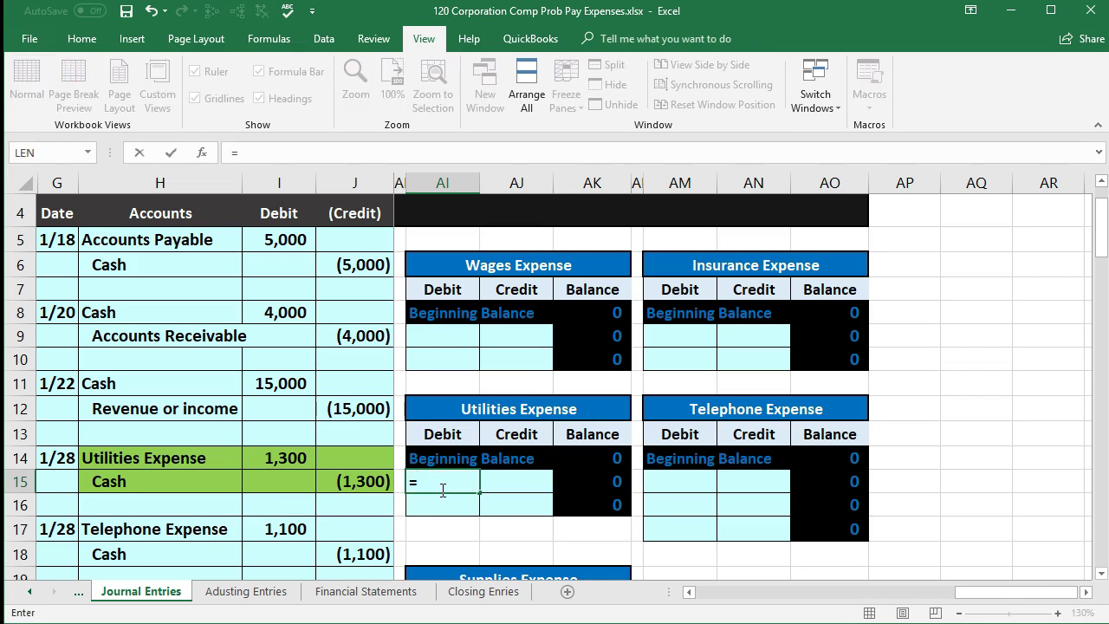
click(305, 457)
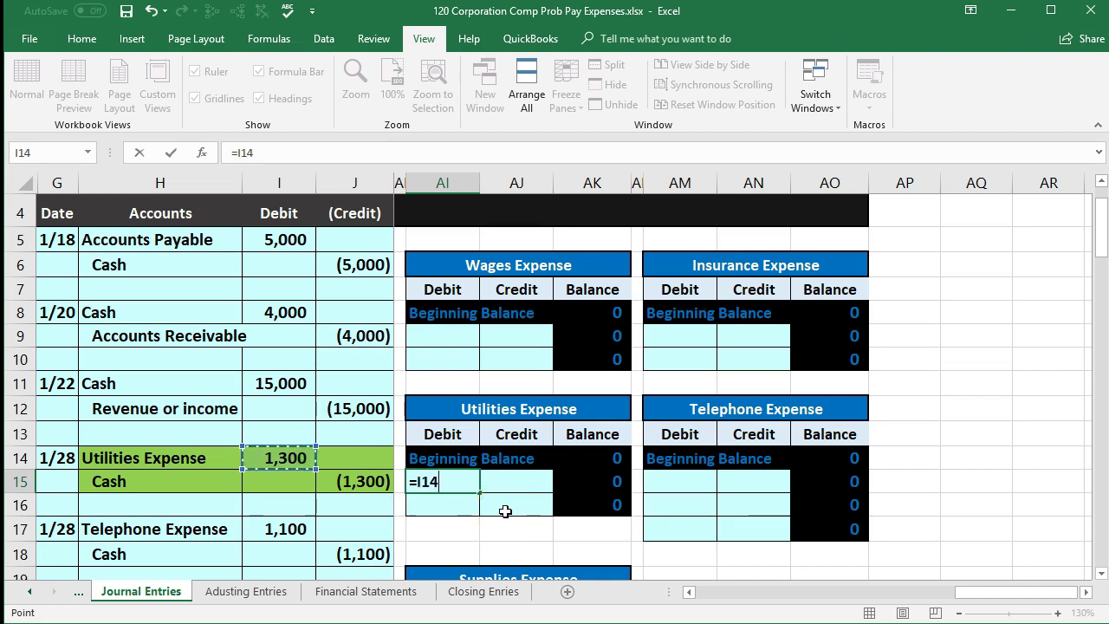
key(Return)
- Review the Utilities Expense ledger's balance cells AK14 and AK15, and return to the trial balance beside the utilities entry
click(604, 461)
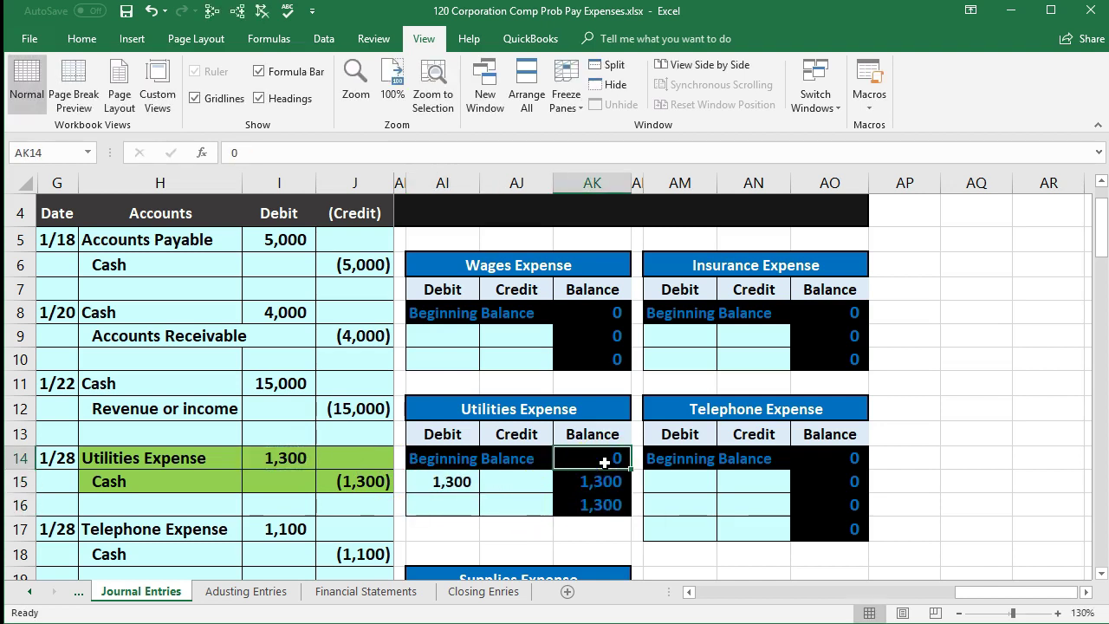
click(604, 481)
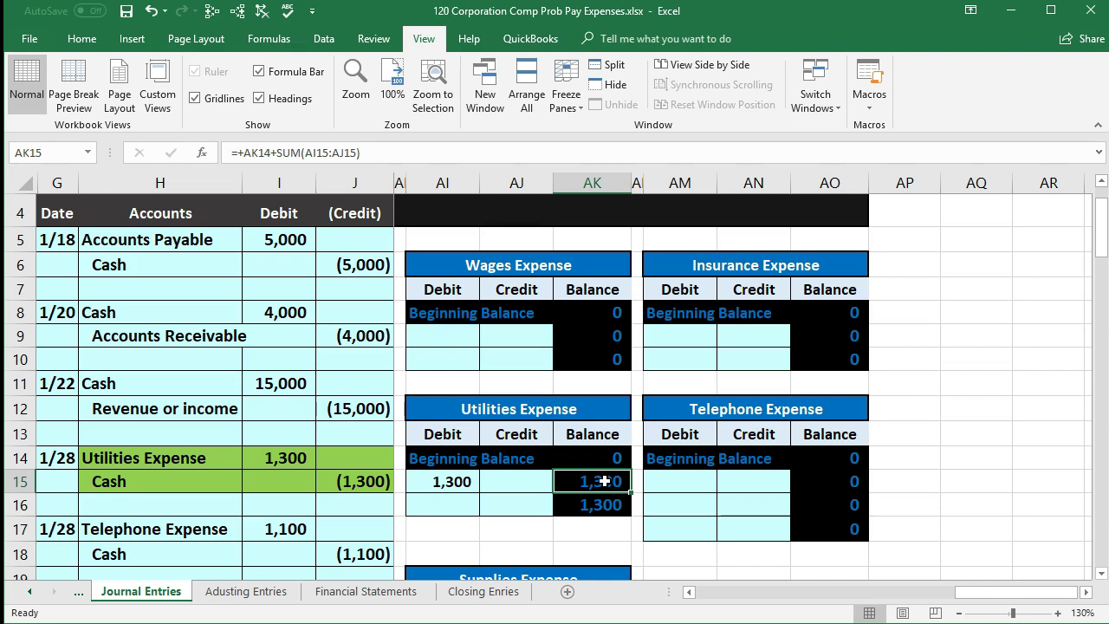
click(356, 452)
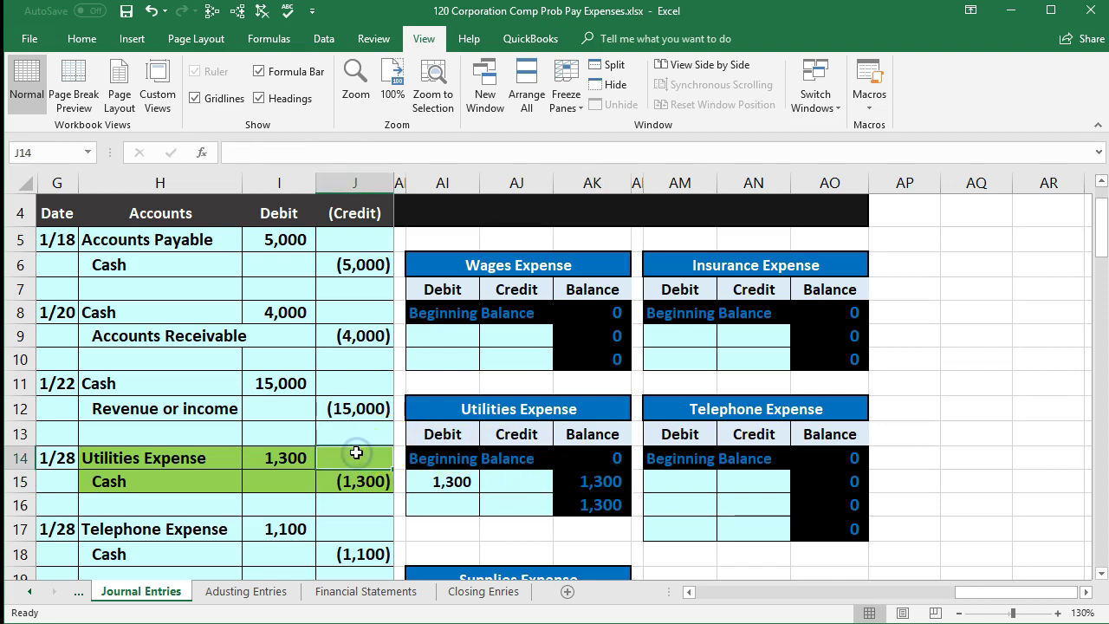
key(Right)
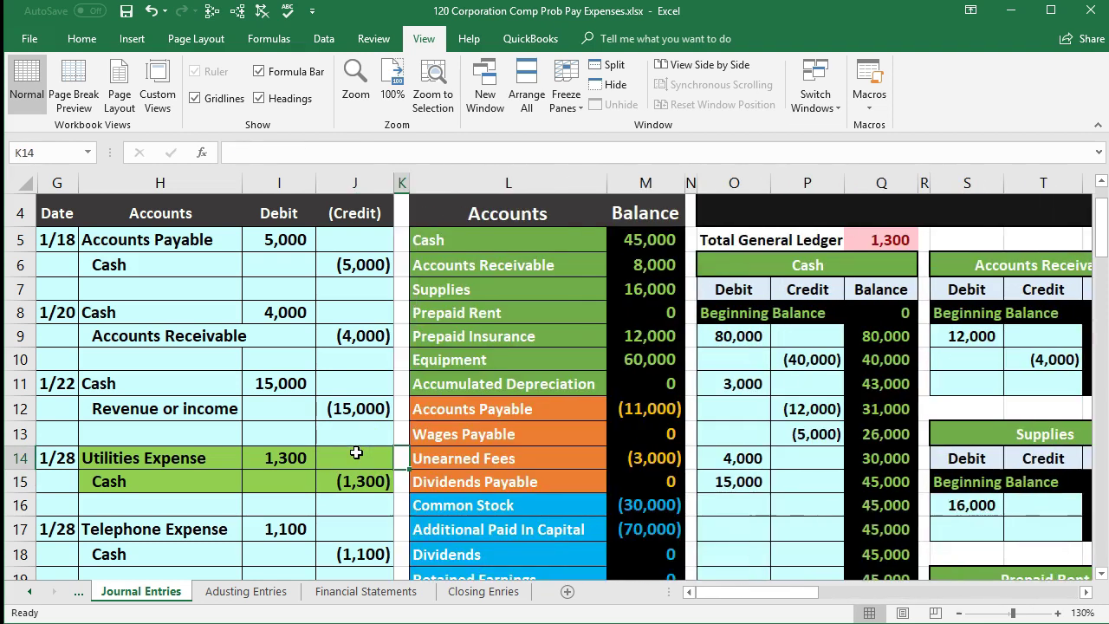
- Review the trial balance's Utilities Expense balance, the Total Debits - Total (credits) check and the Net Income formula
scroll(438, 445, down, 3)
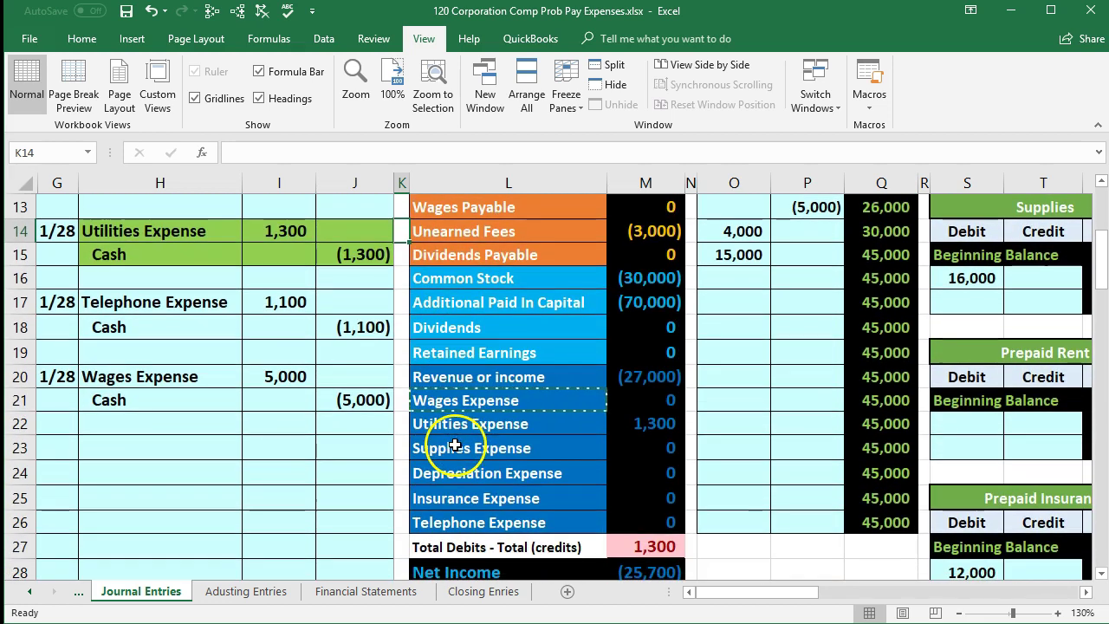
click(625, 424)
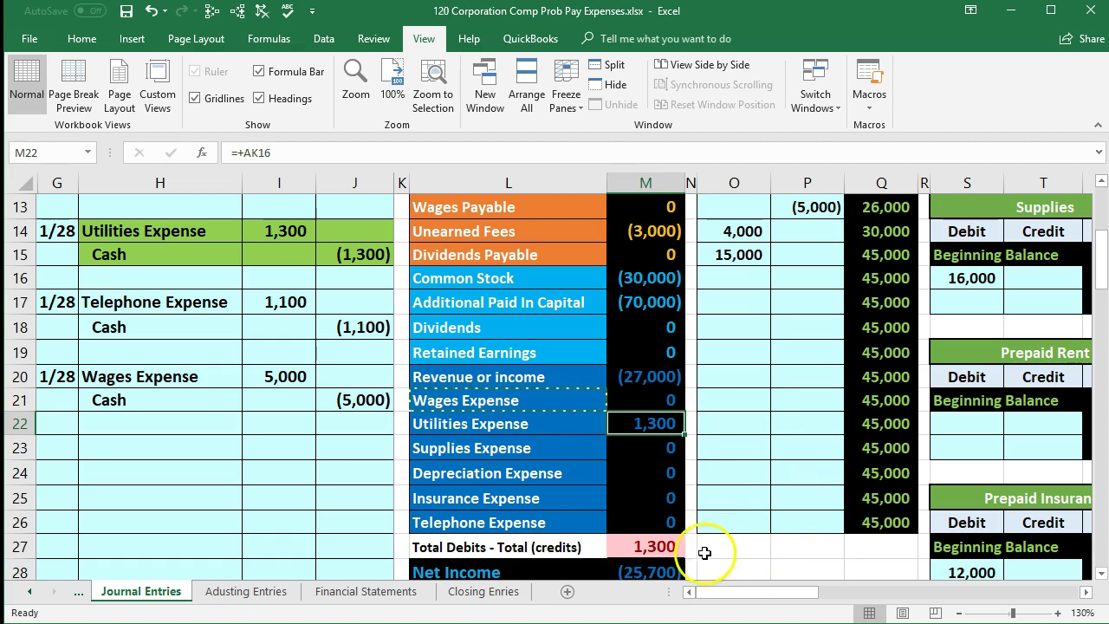
click(656, 546)
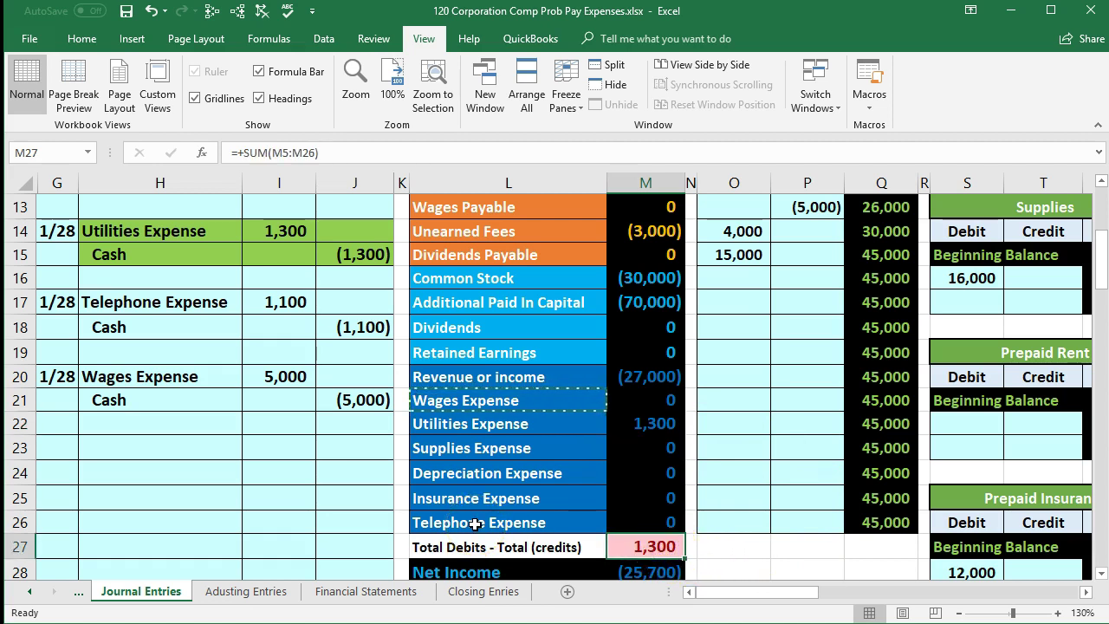
scroll(478, 520, down, 1)
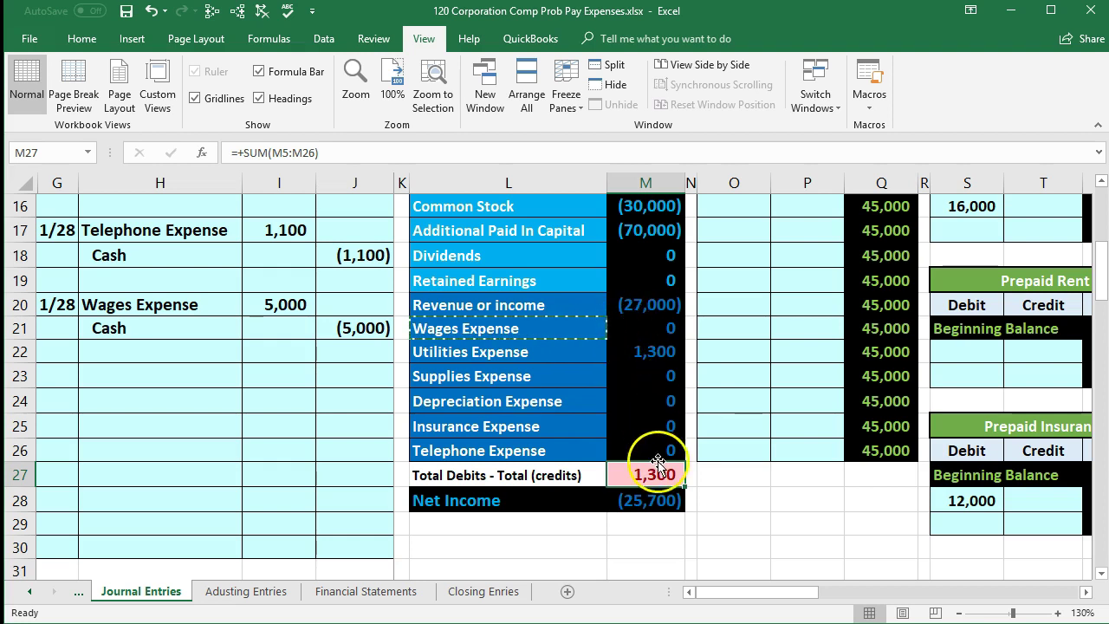
double_click(655, 496)
key(Return)
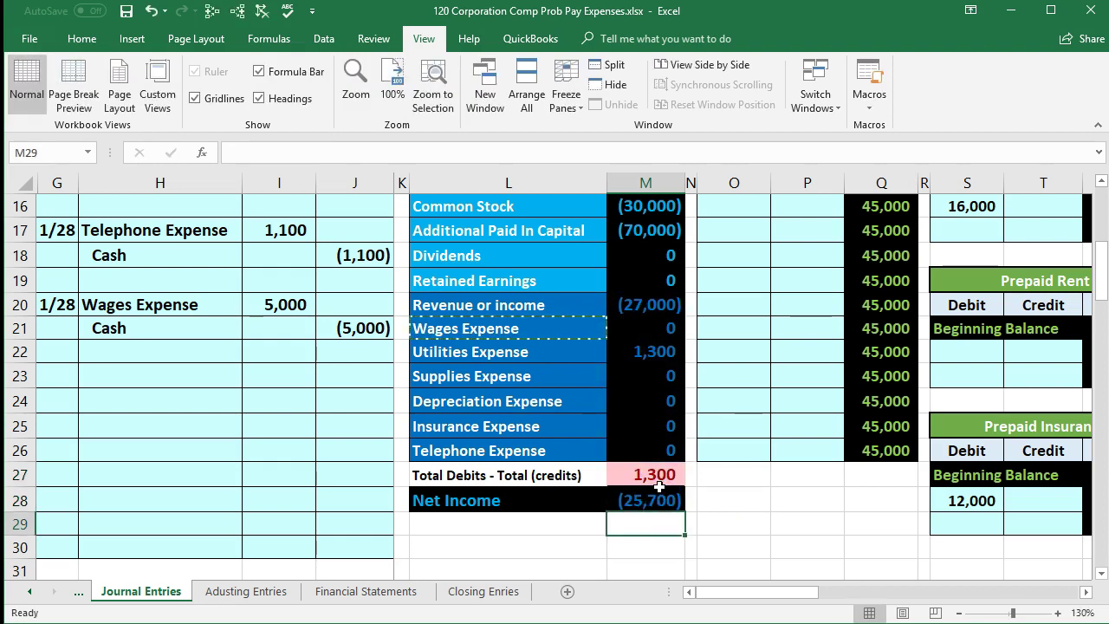
click(656, 499)
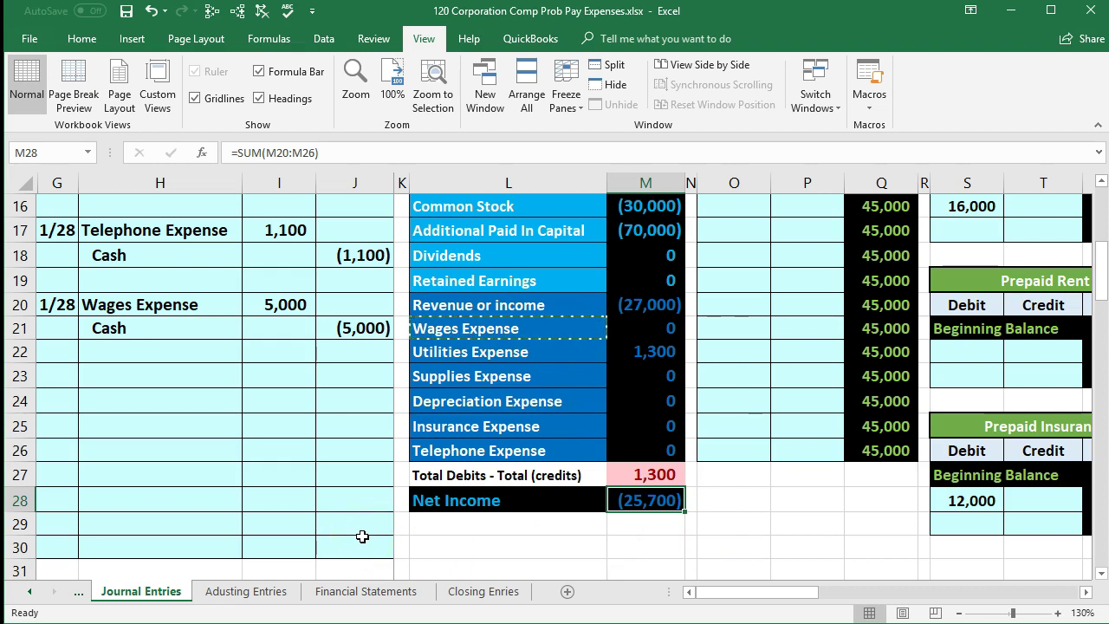
- Post the utilities payment's cash credit to the Cash ledger by linking P16 to the journal amount in J15
drag(153, 329, 336, 340)
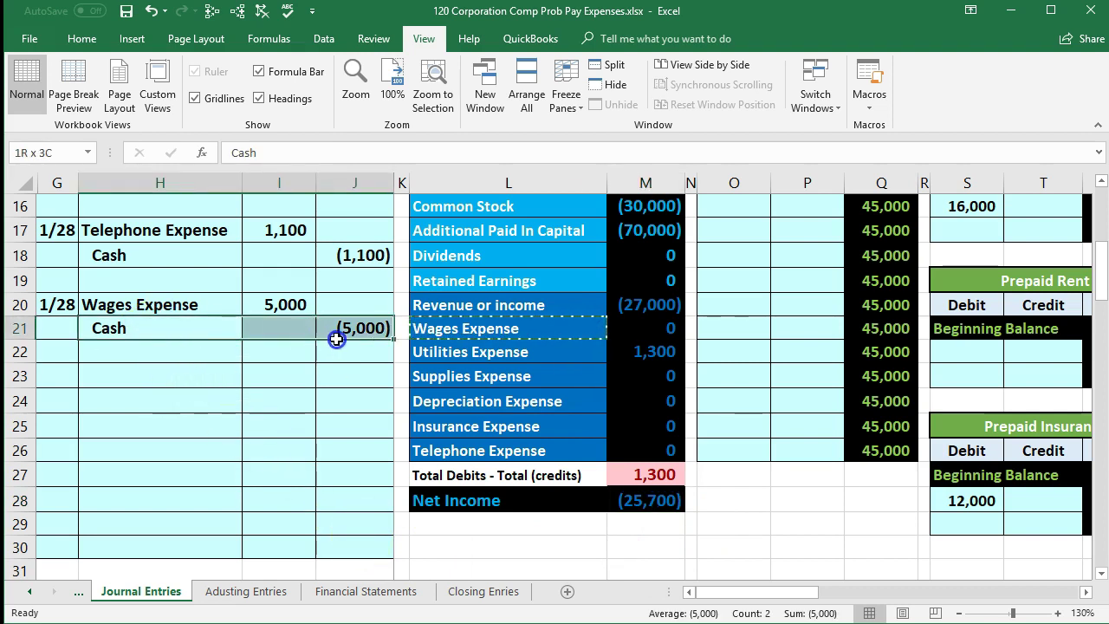
scroll(339, 441, up, 2)
drag(160, 334, 331, 334)
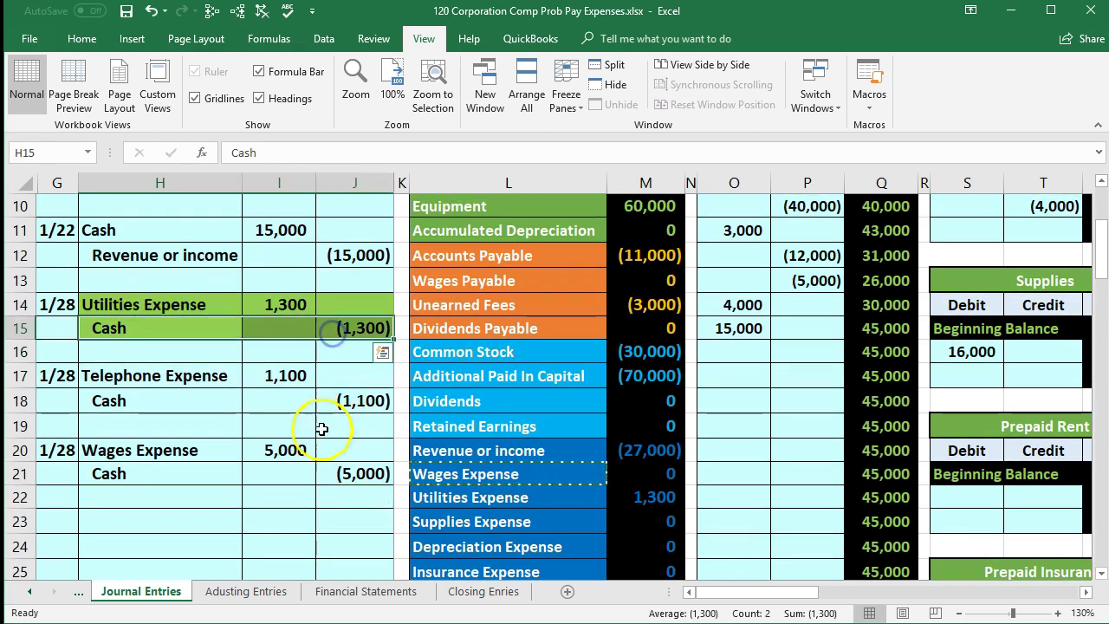
scroll(317, 445, up, 1)
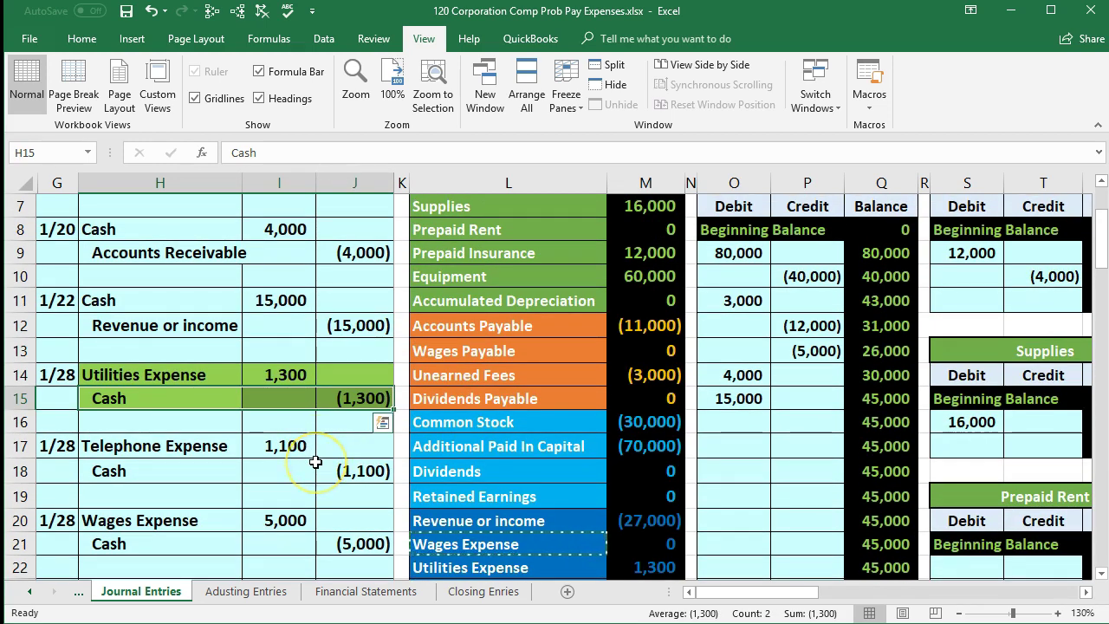
scroll(315, 461, up, 1)
drag(437, 240, 625, 244)
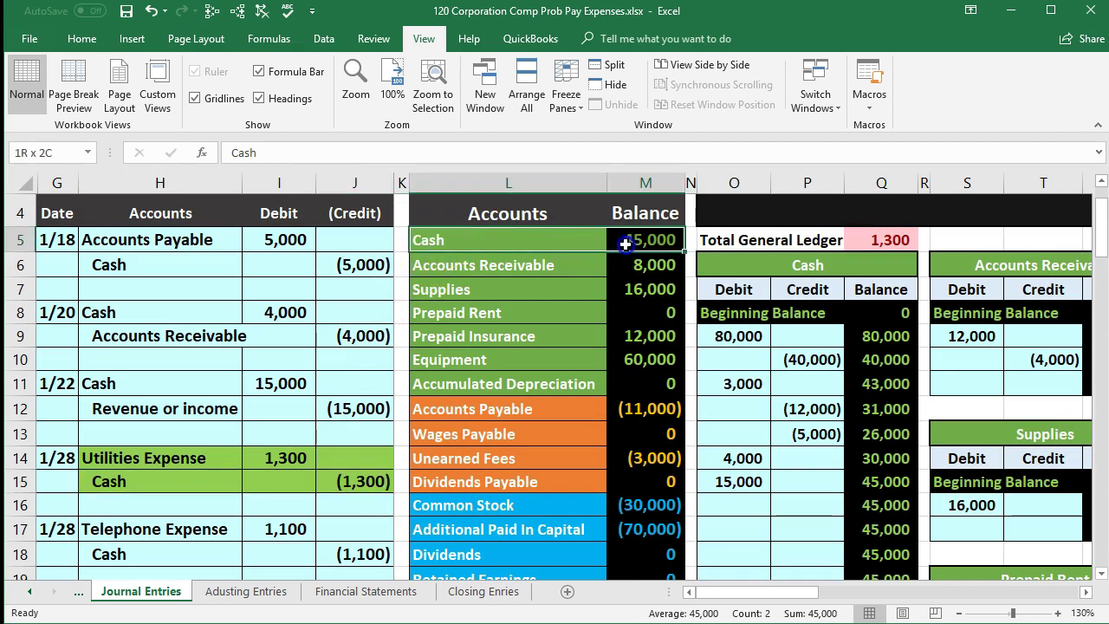
click(801, 258)
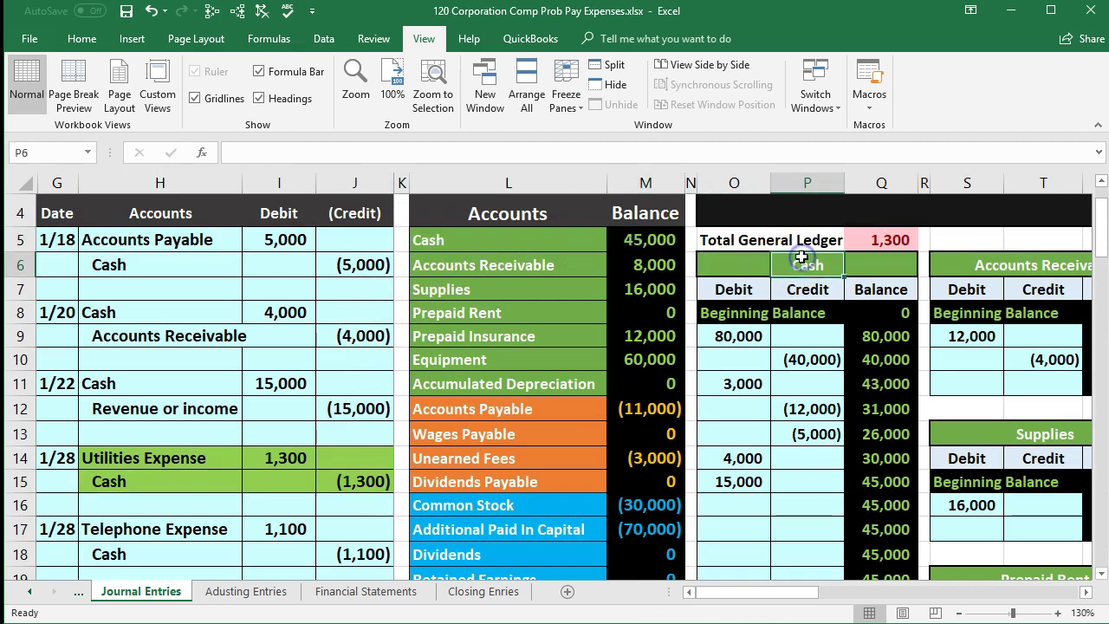
click(802, 505)
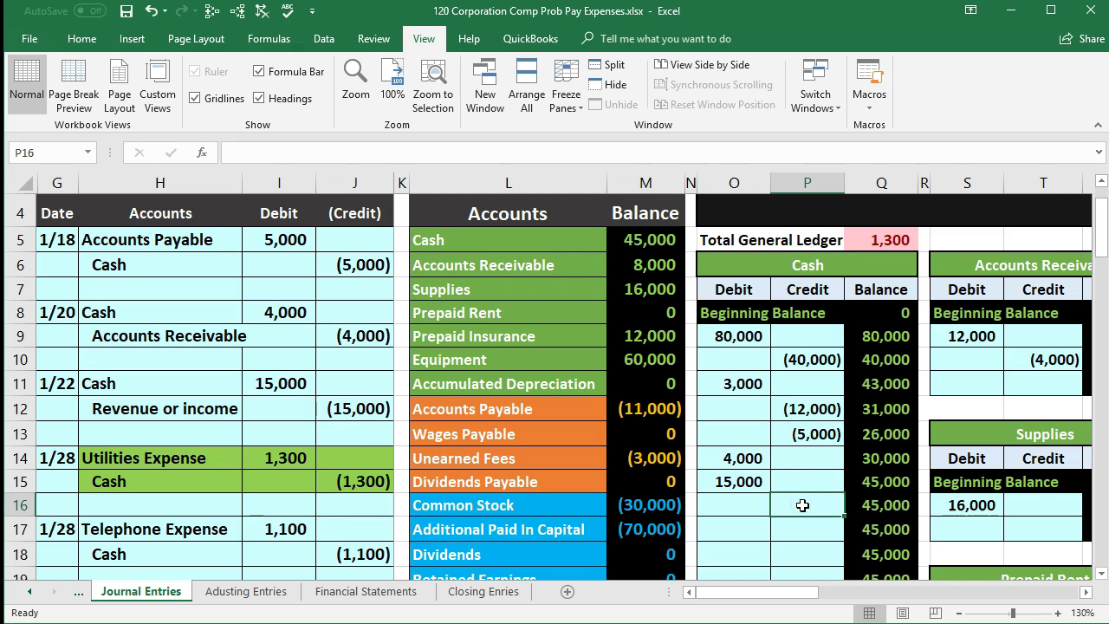
text(=)
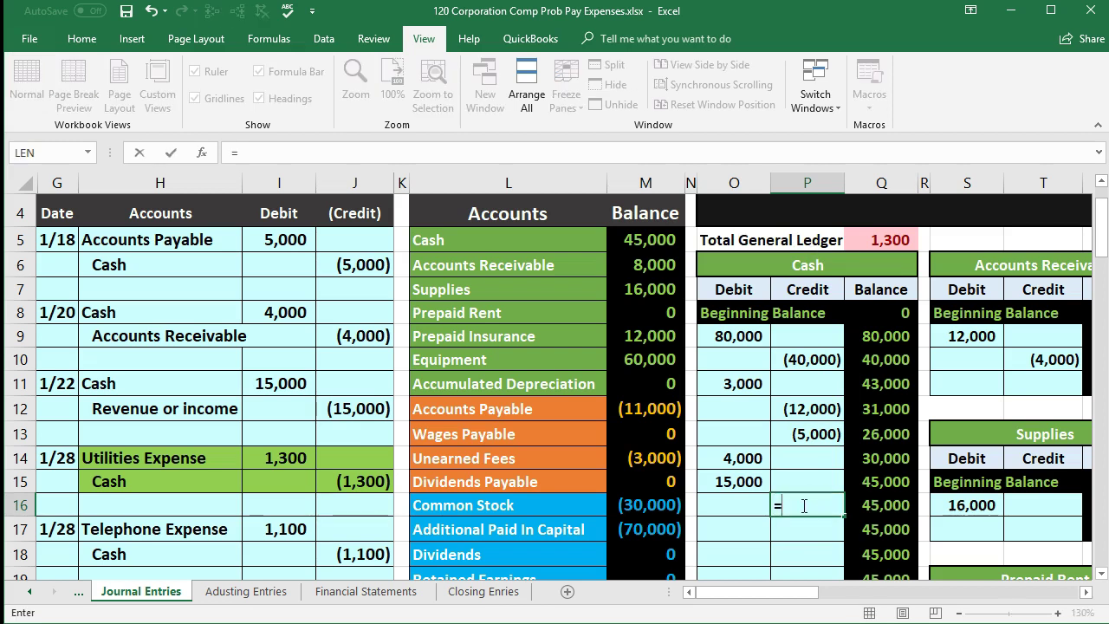
click(368, 481)
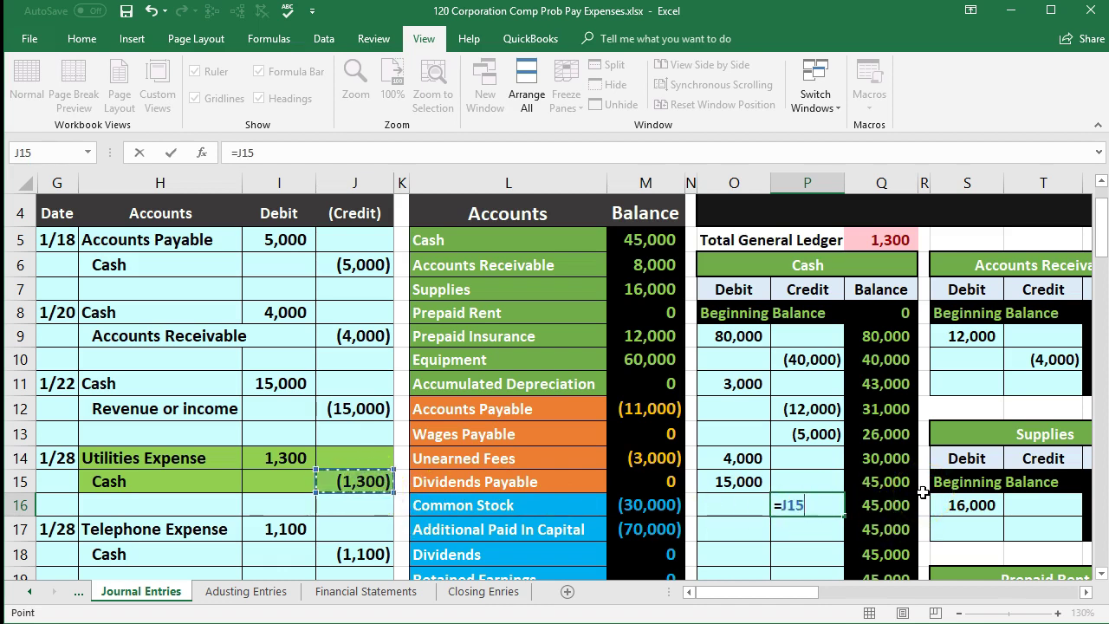
key(Return)
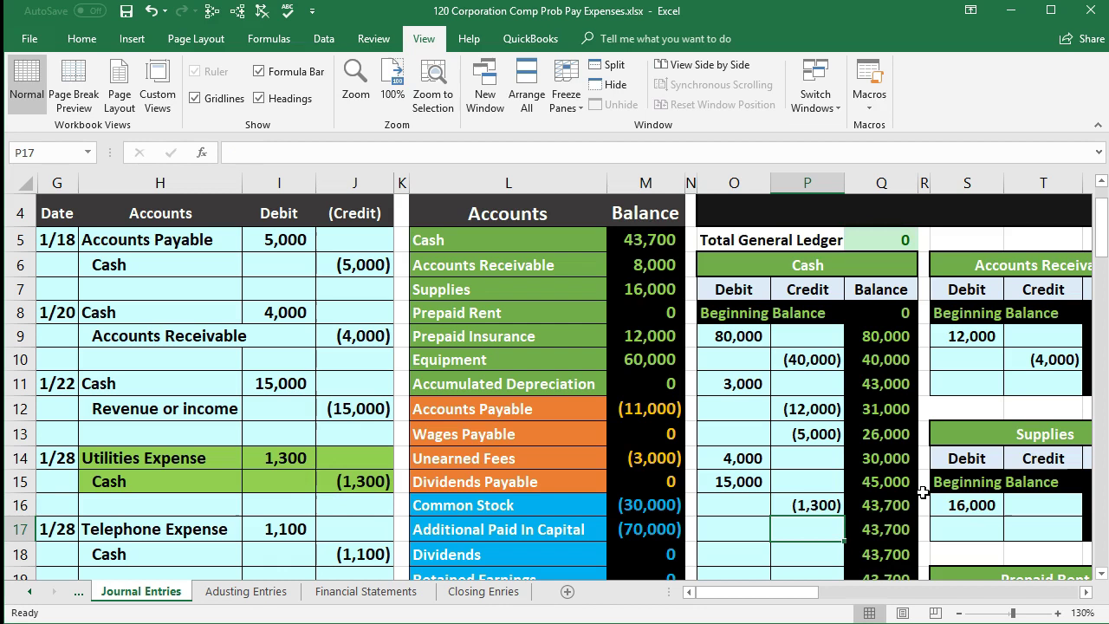
- Check the Cash ledger balance in Q16 against the trial balance's Cash, then its Total Debits - Total (credits) and Utilities Expense cells
click(899, 502)
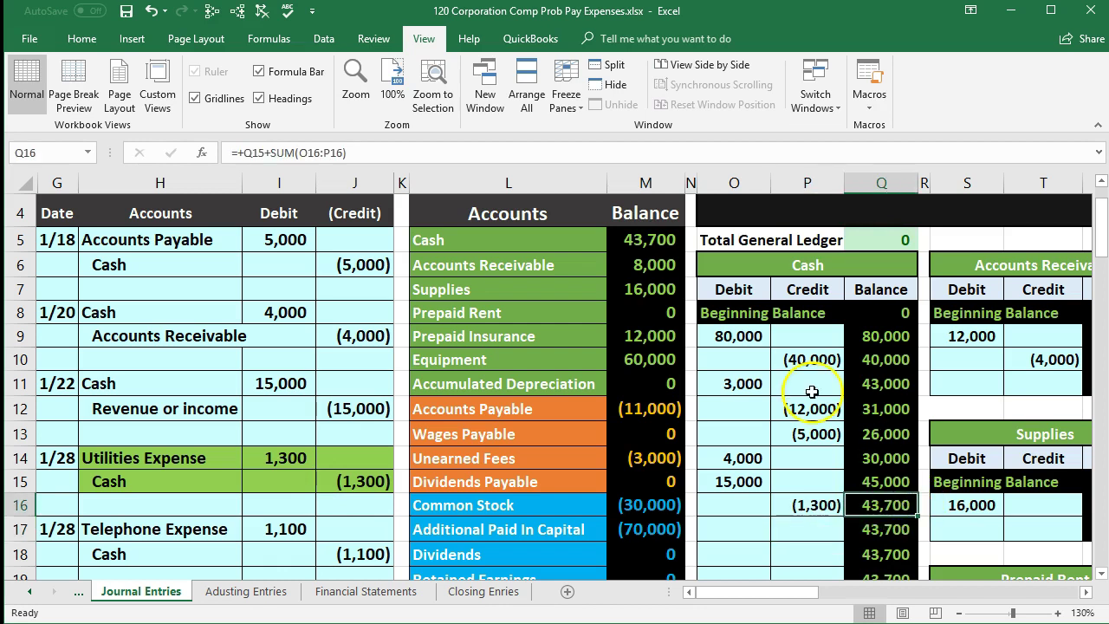
click(651, 242)
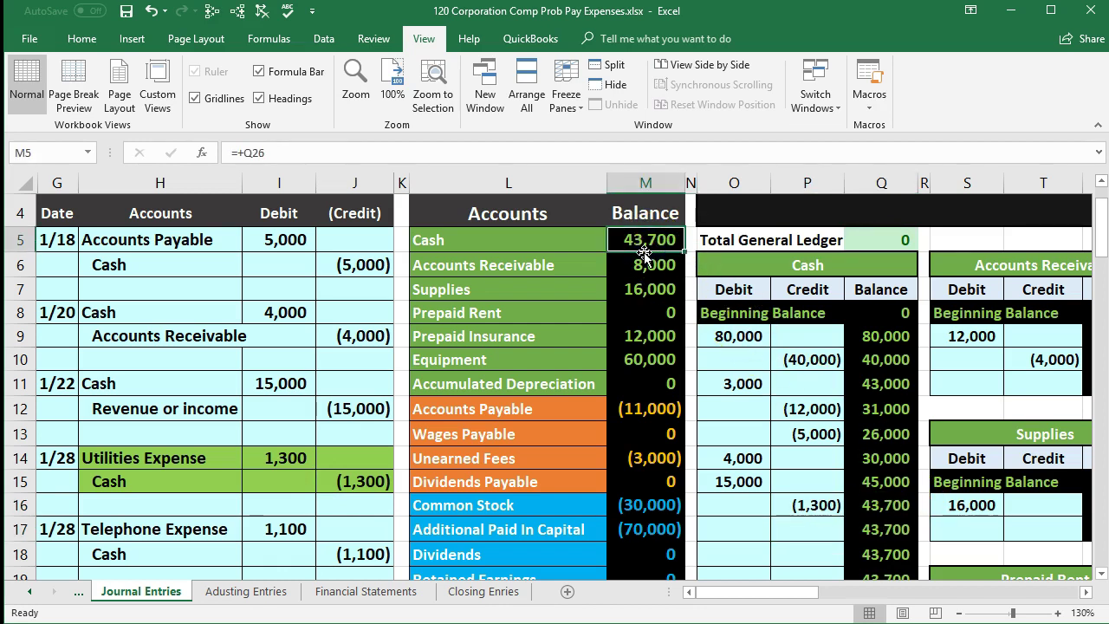
scroll(634, 335, down, 3)
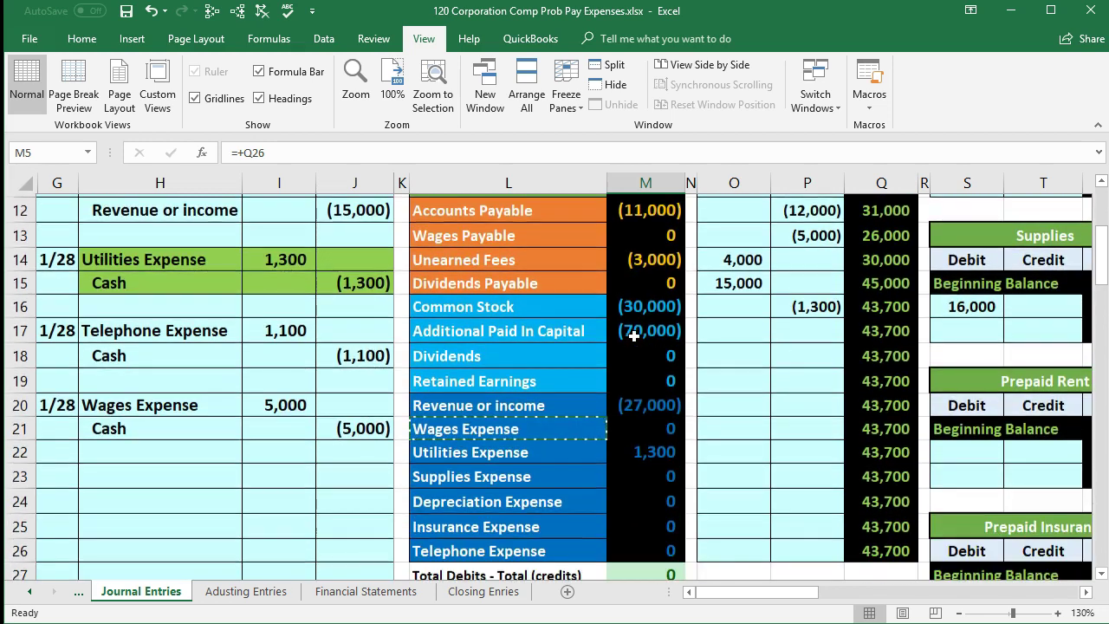
scroll(634, 336, down, 2)
click(653, 477)
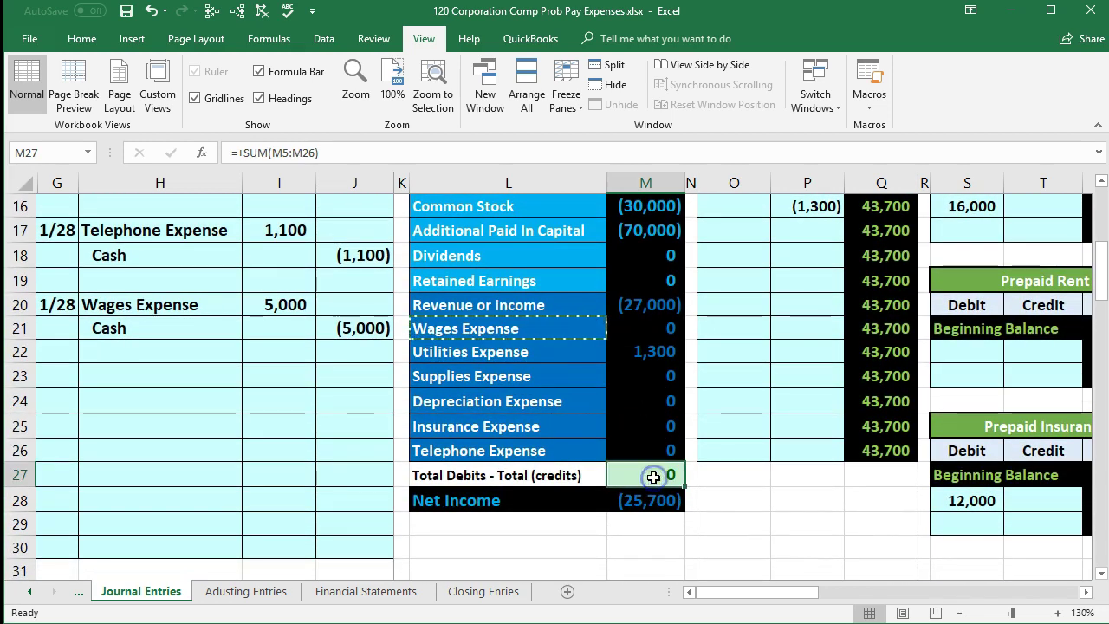
click(630, 354)
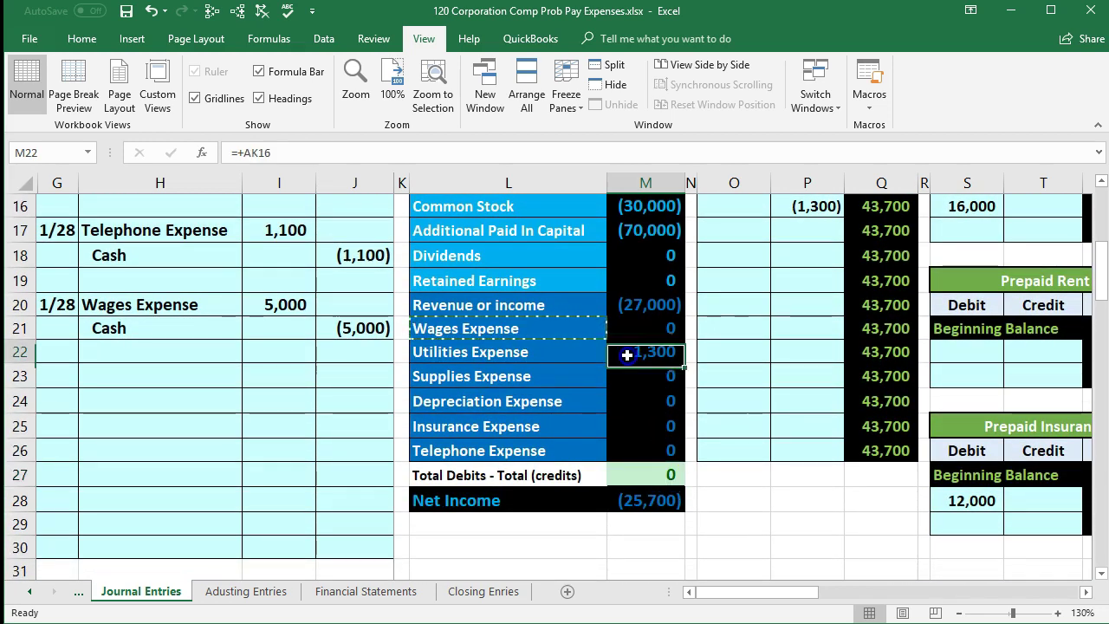
- Review the trial balance from Accounts Receivable down to the equity, revenue and expense balances in M16:M26
scroll(645, 347, up, 3)
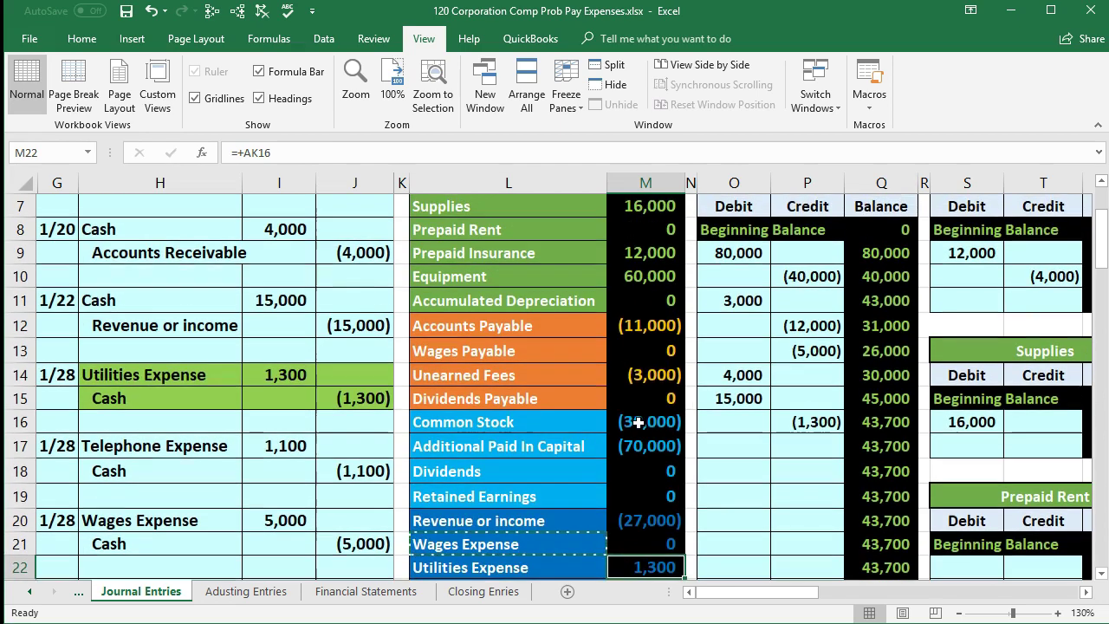
scroll(646, 286, up, 1)
click(645, 265)
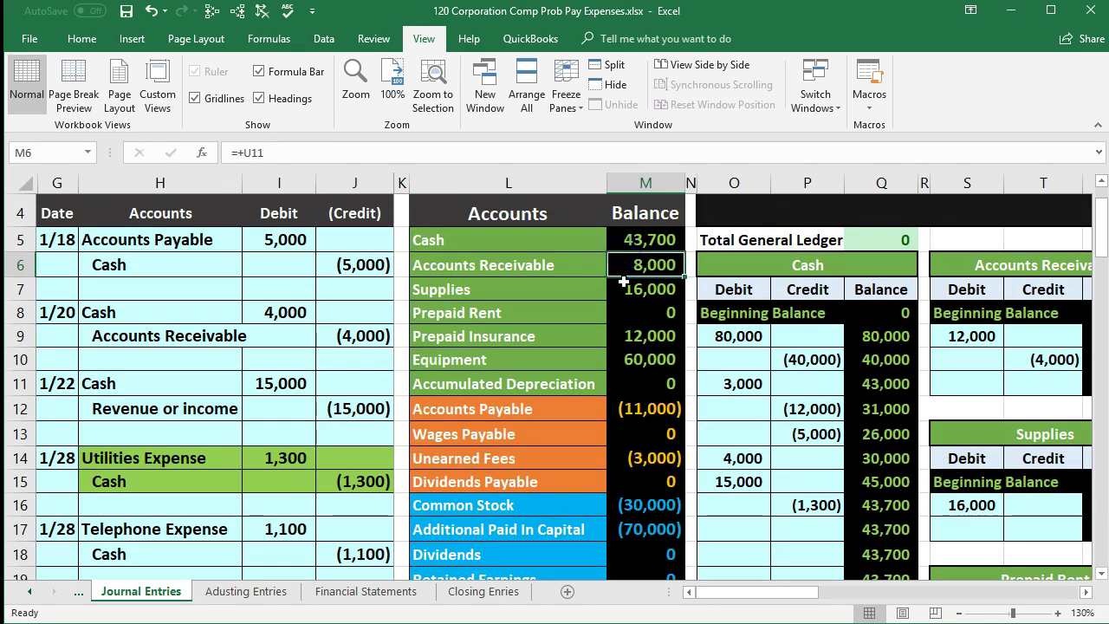
scroll(622, 281, down, 3)
click(649, 569)
drag(658, 277, 649, 520)
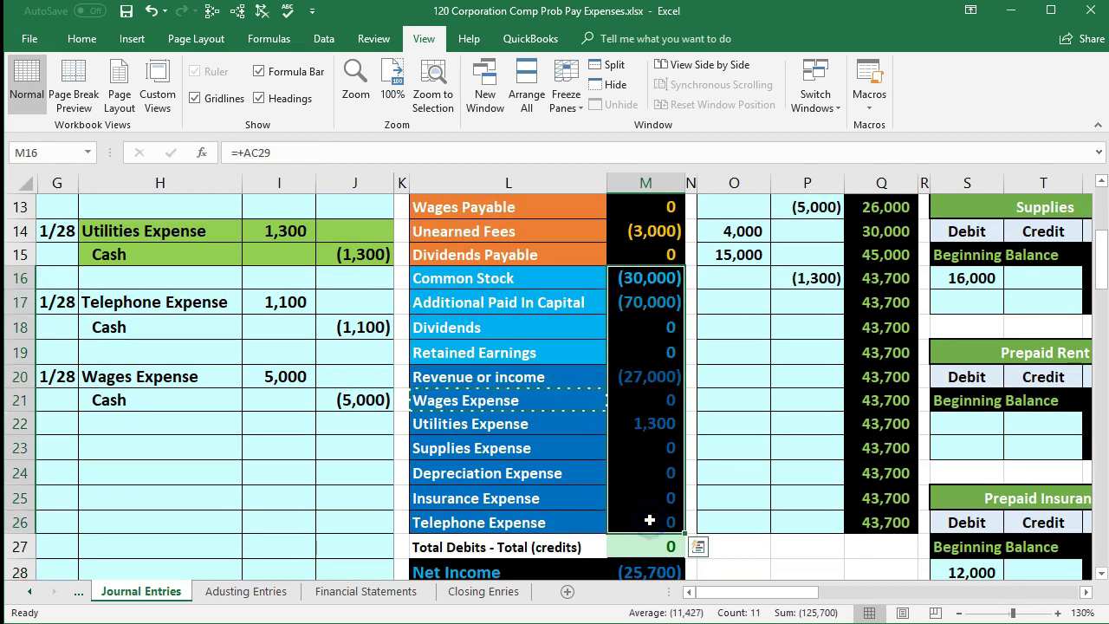
click(302, 421)
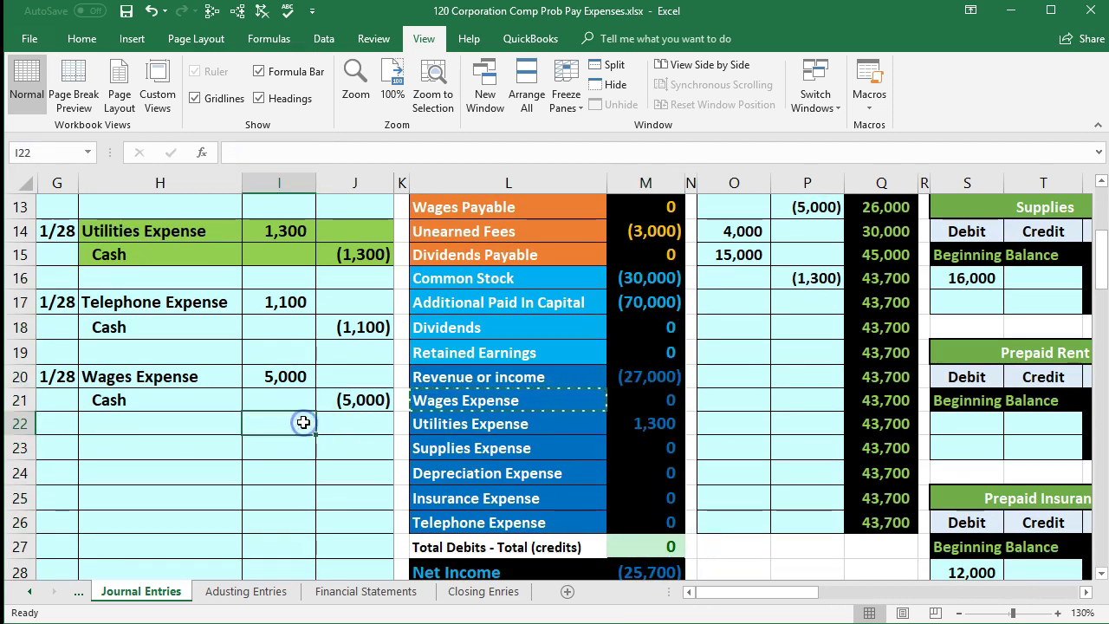
drag(148, 231, 320, 252)
scroll(279, 422, up, 1)
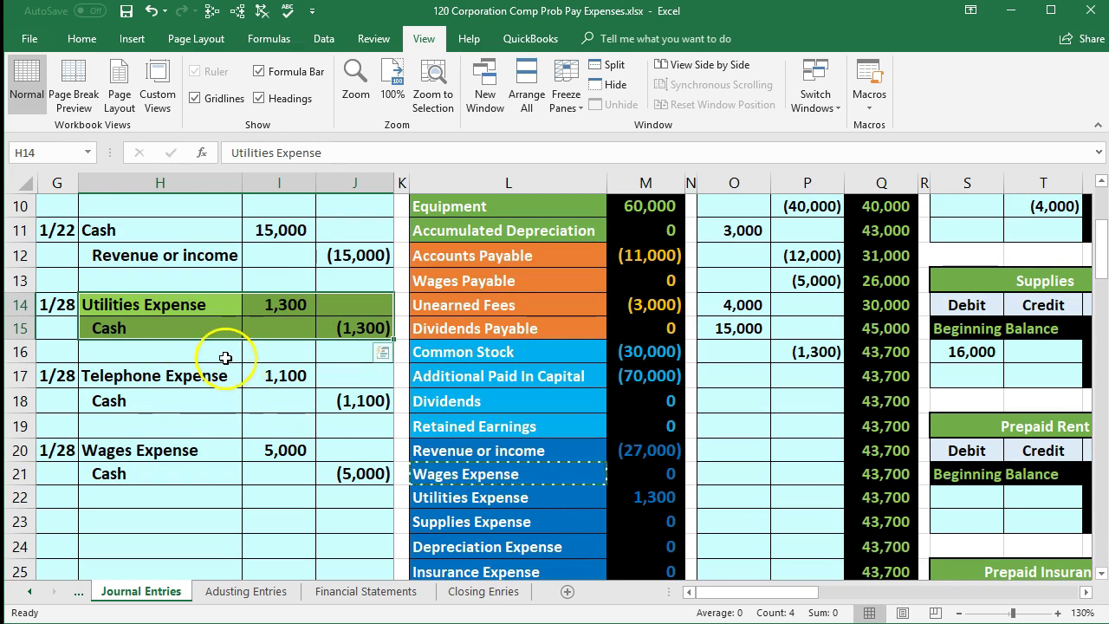
right_click(192, 328)
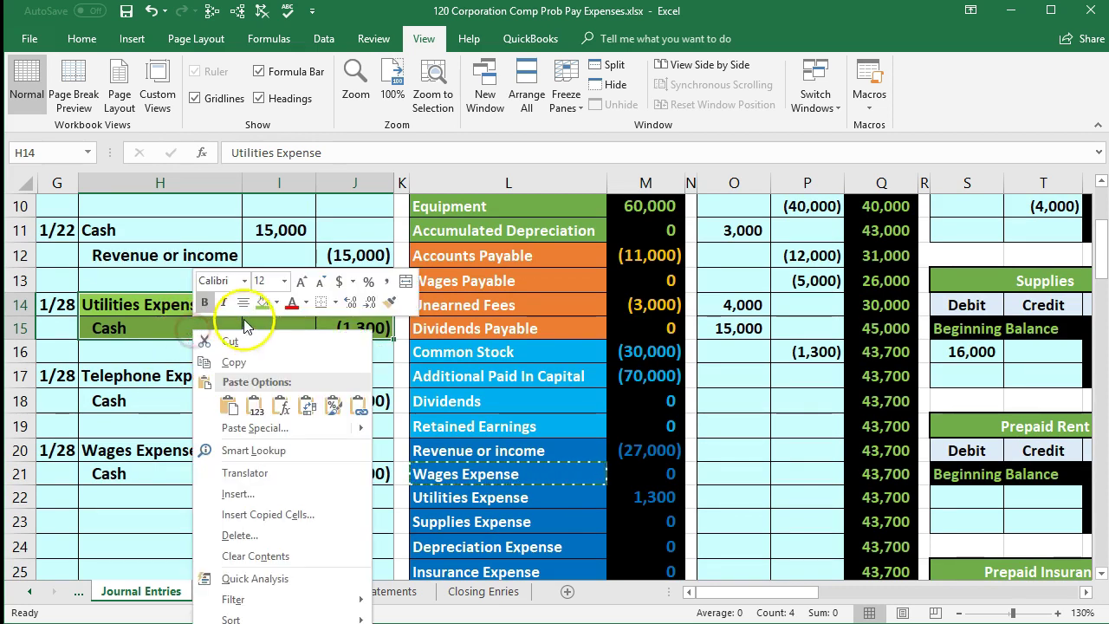
click(277, 303)
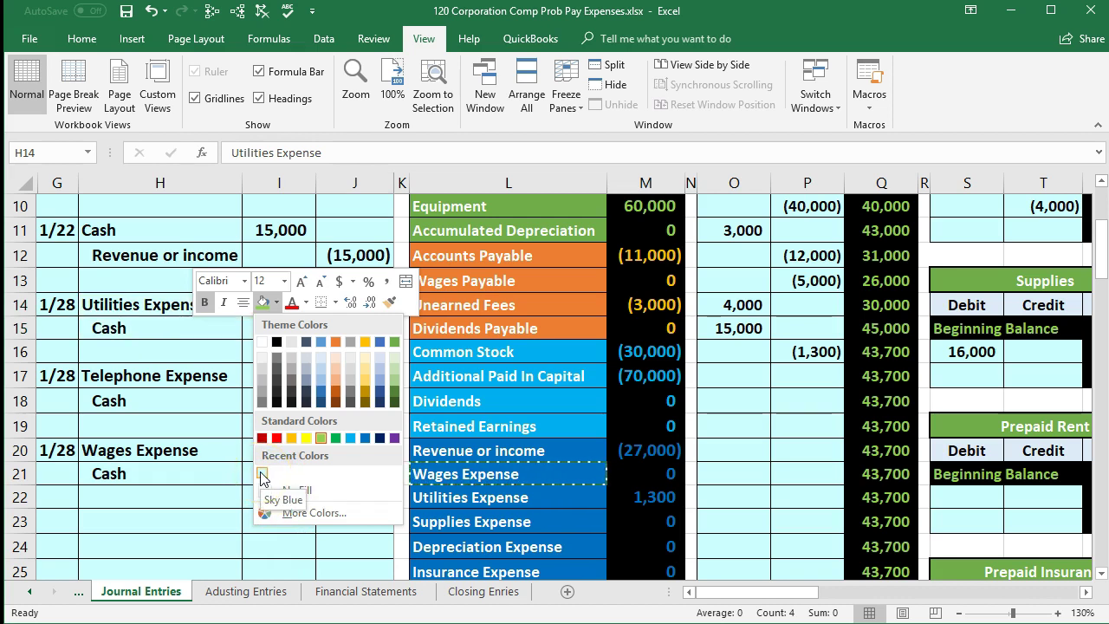
click(282, 514)
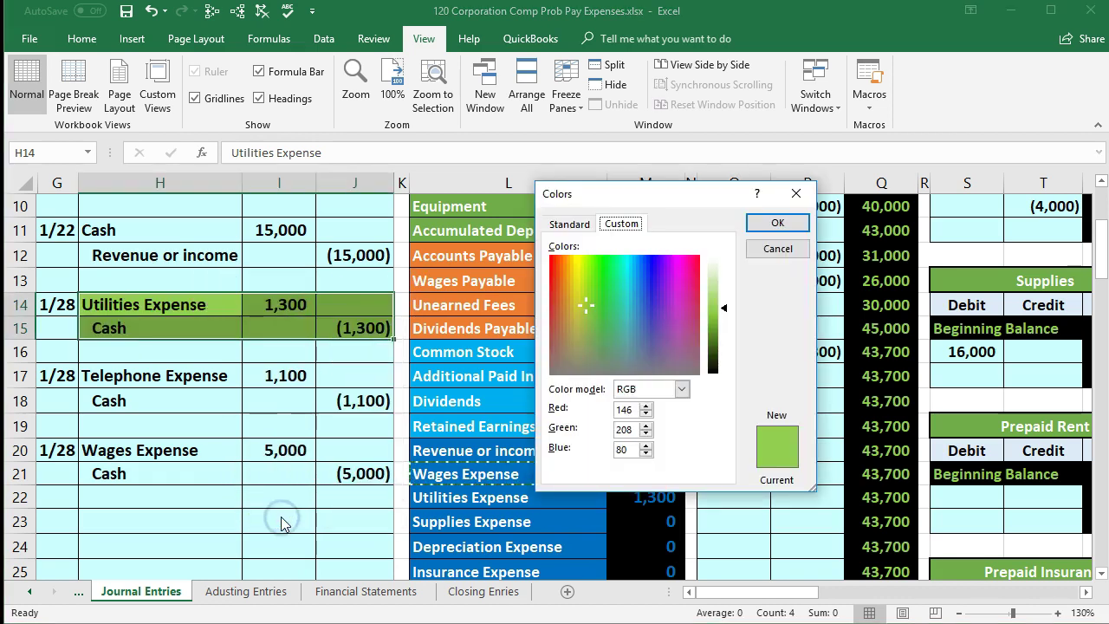
click(572, 224)
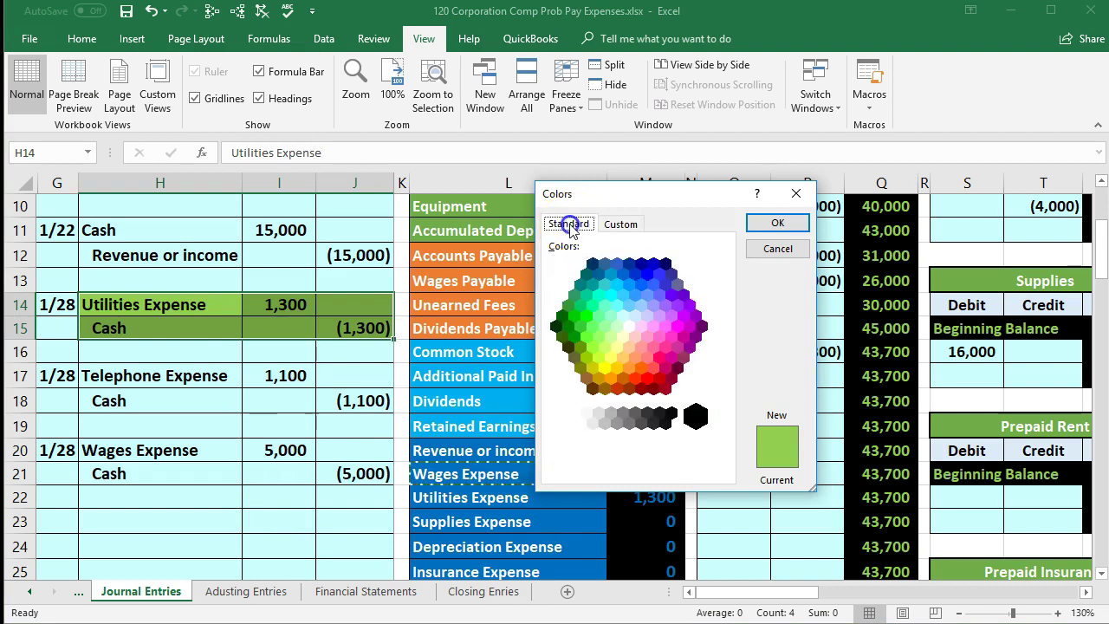
click(622, 317)
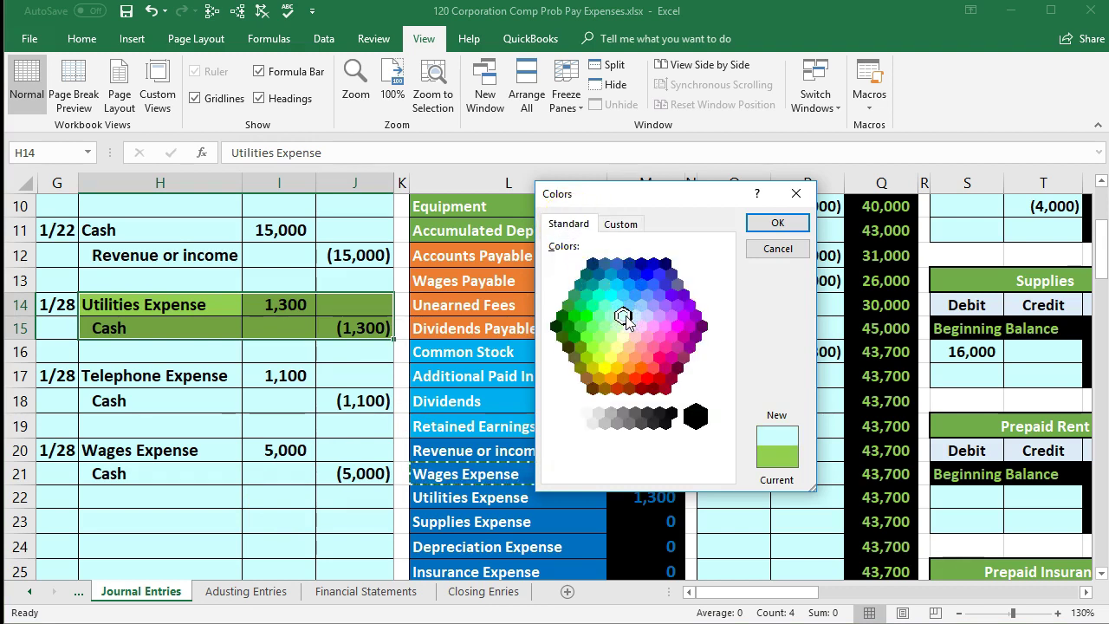
click(795, 193)
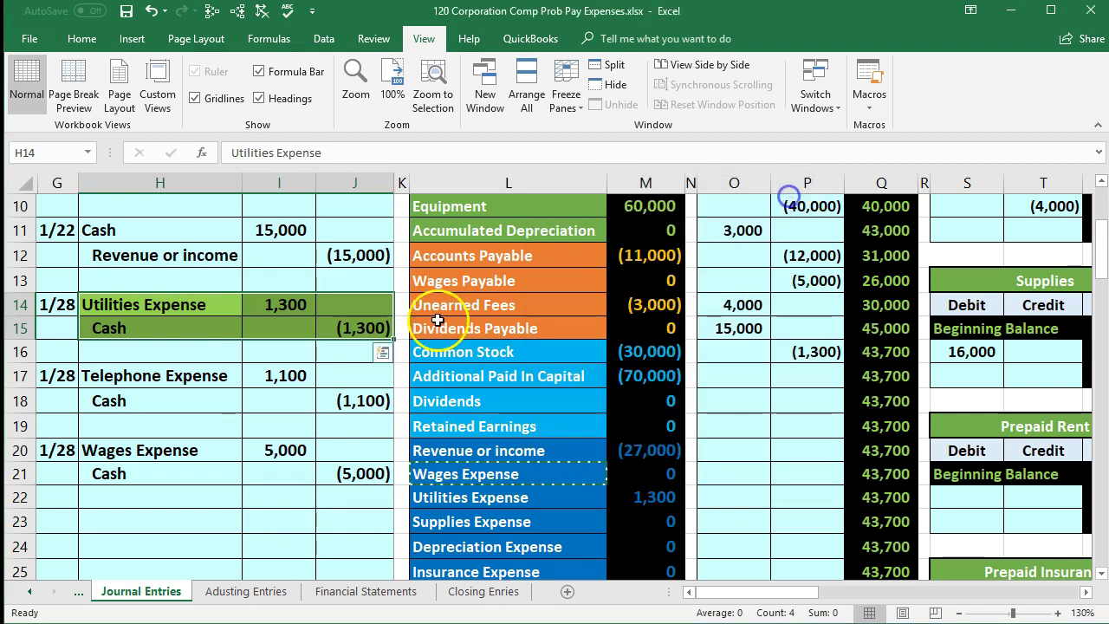
- Remove the highlight from the utilities entry in H14:J15 by copying the plain format of H17:J18 onto it
click(262, 394)
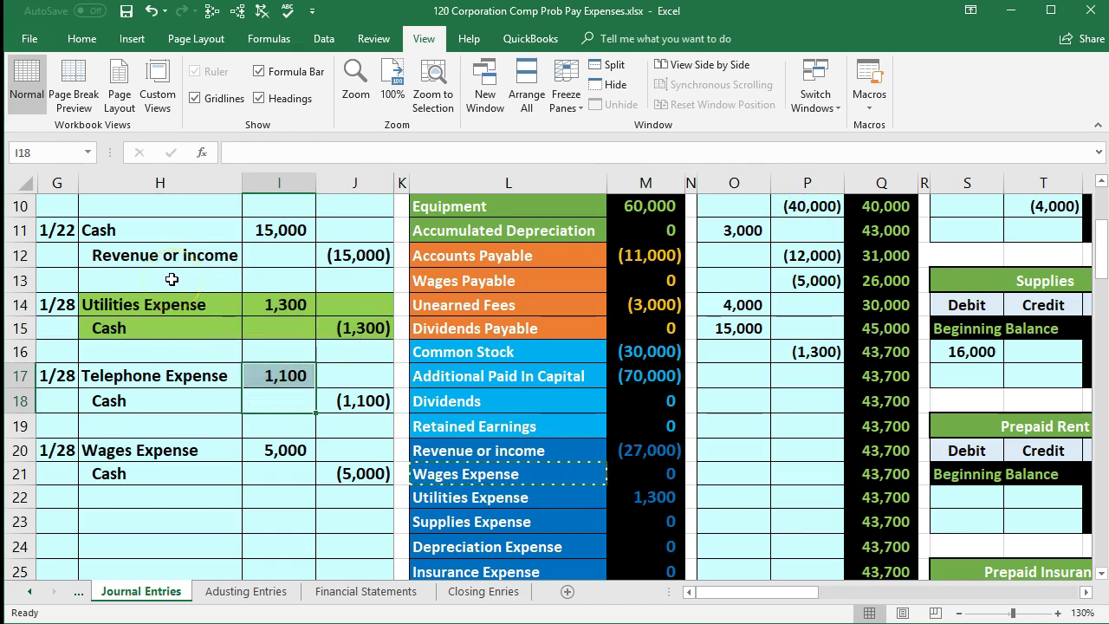
click(139, 327)
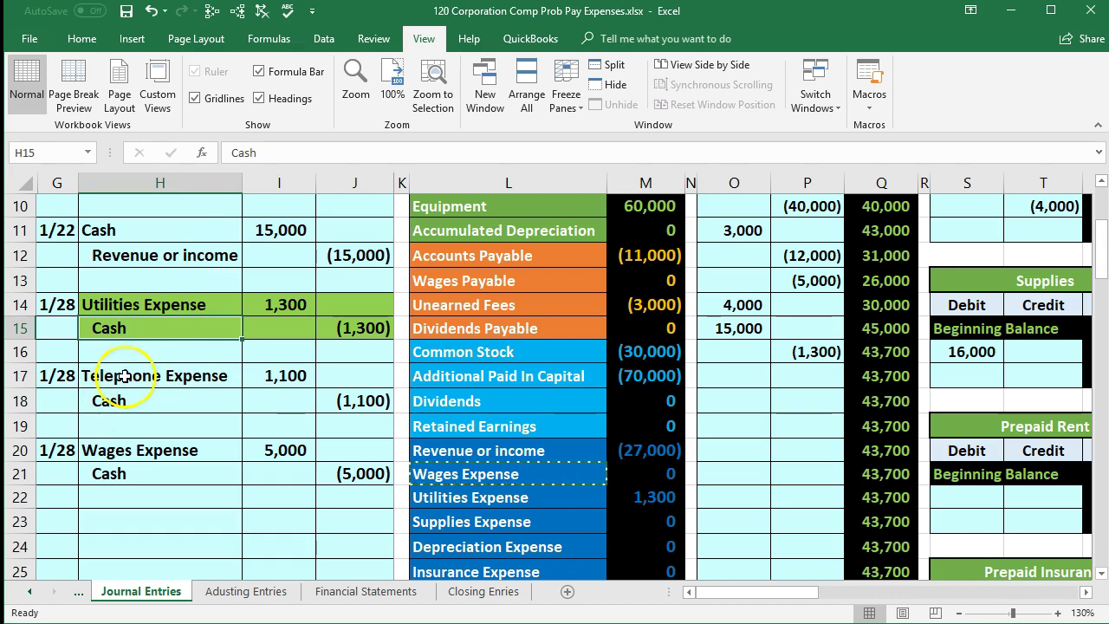
drag(125, 376, 333, 400)
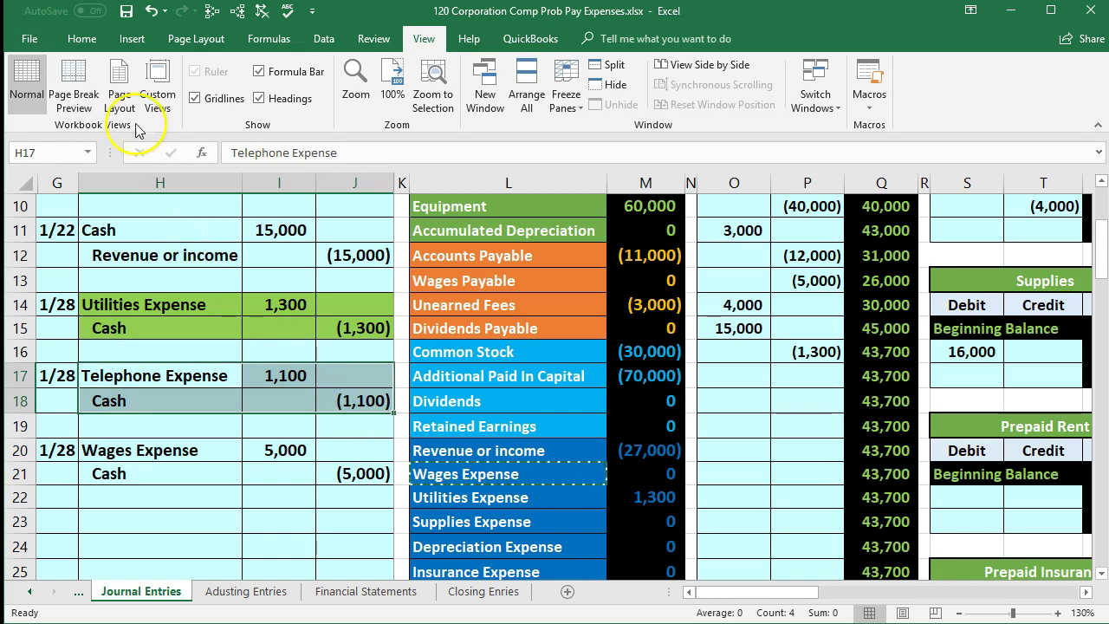
click(83, 39)
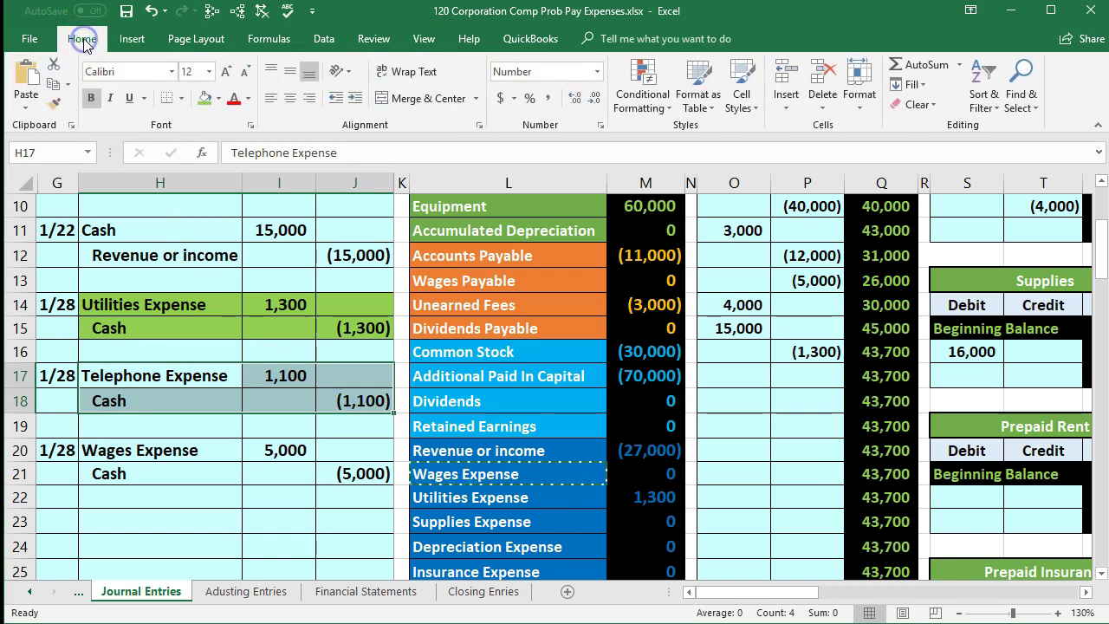
click(54, 109)
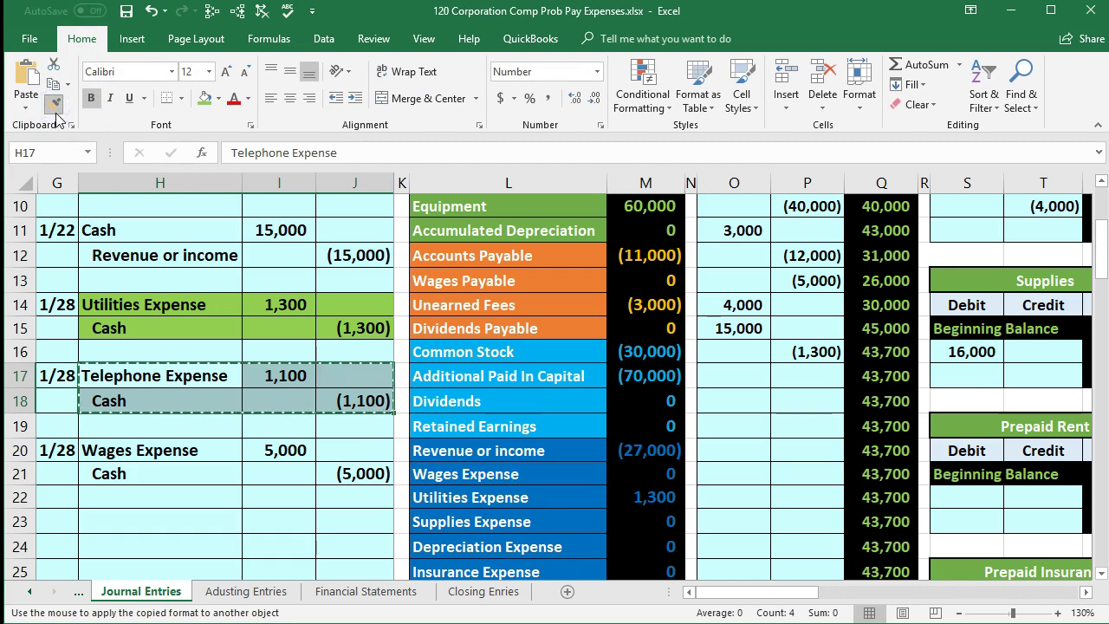
click(153, 304)
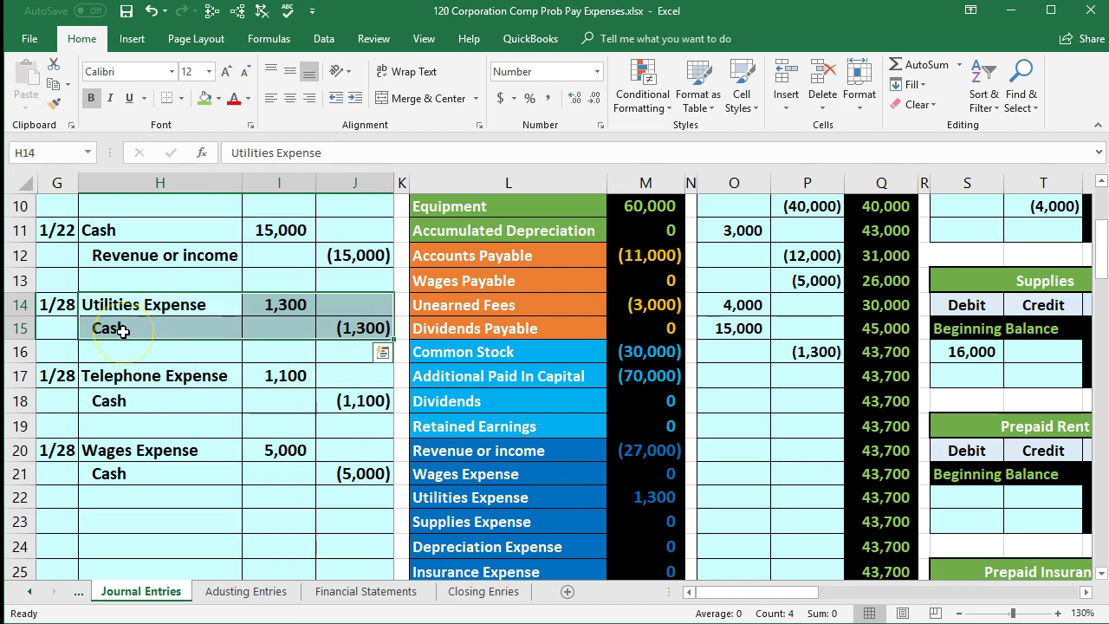
- Highlight the telephone expense journal entry in H17:J18 with the green fill
drag(169, 375, 335, 393)
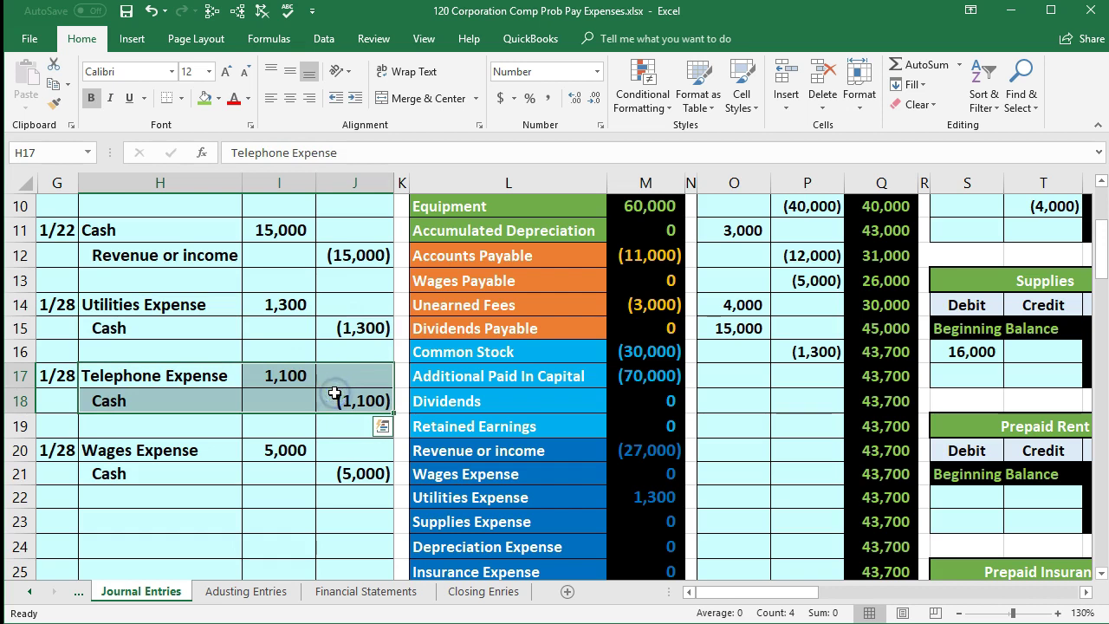
right_click(335, 393)
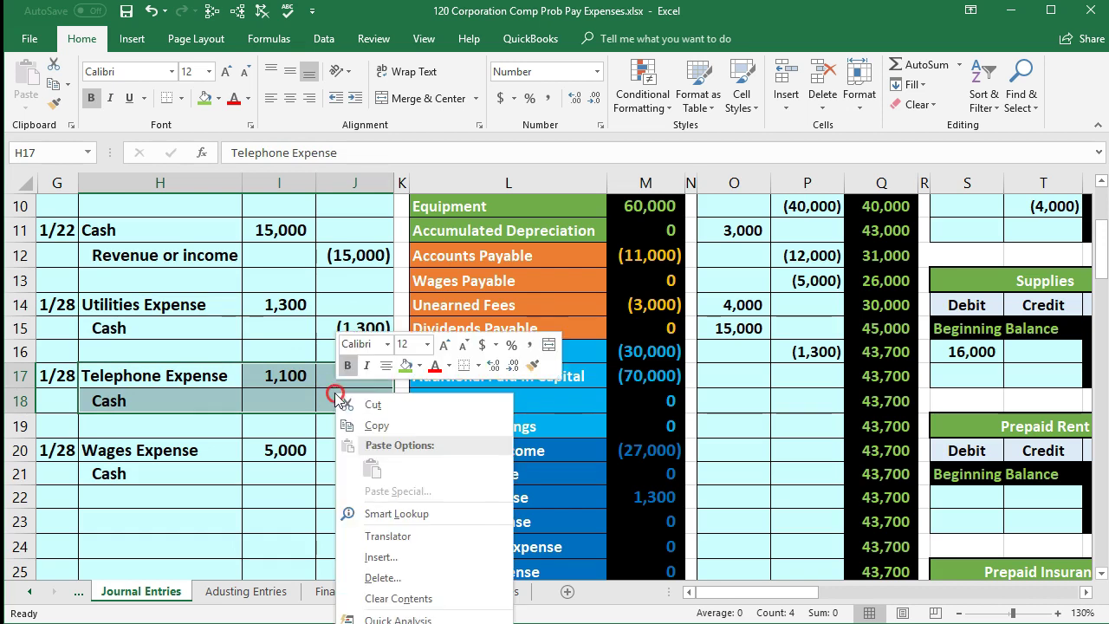
click(402, 374)
click(265, 424)
- Post the telephone payment's debit to the Telephone Expense ledger by linking AM15 to the journal amount in I17
drag(199, 375, 286, 367)
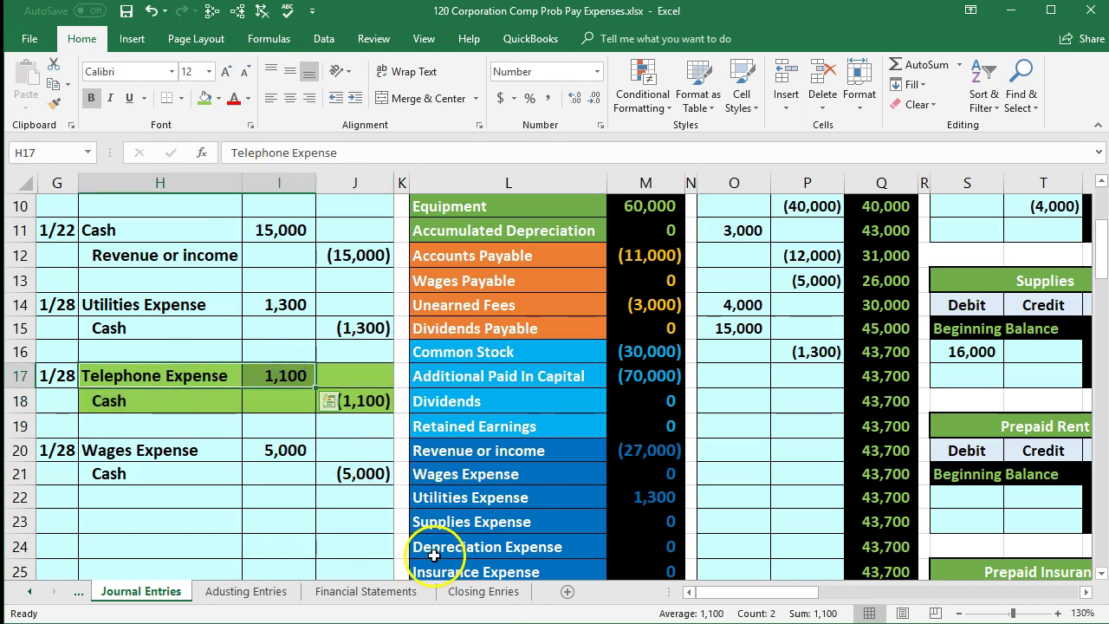
scroll(438, 549, down, 1)
drag(454, 524, 641, 534)
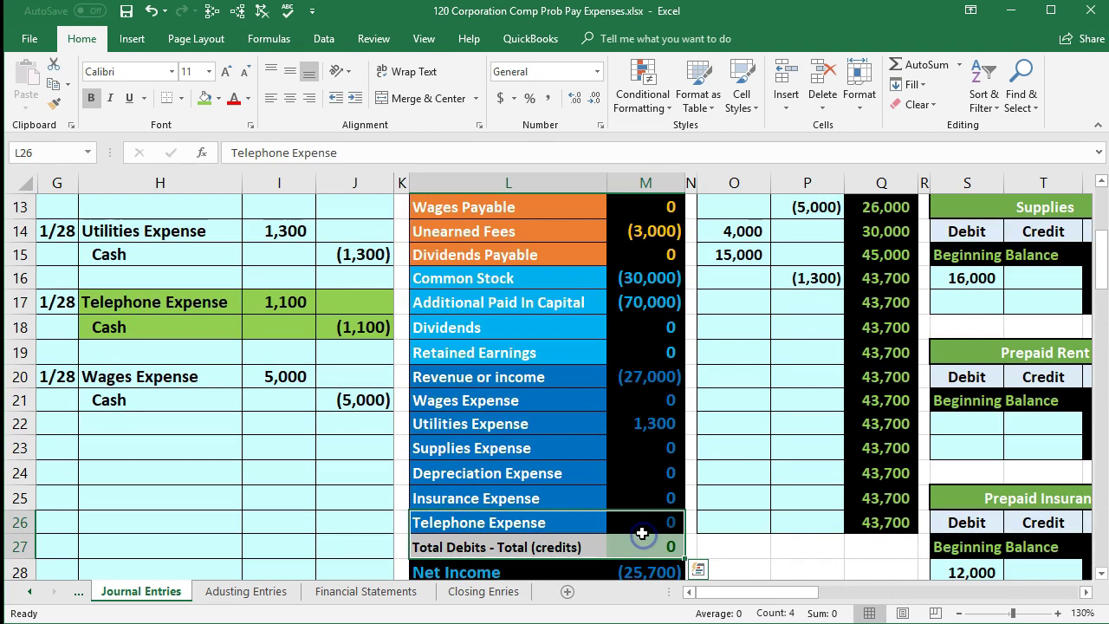
click(620, 524)
click(702, 308)
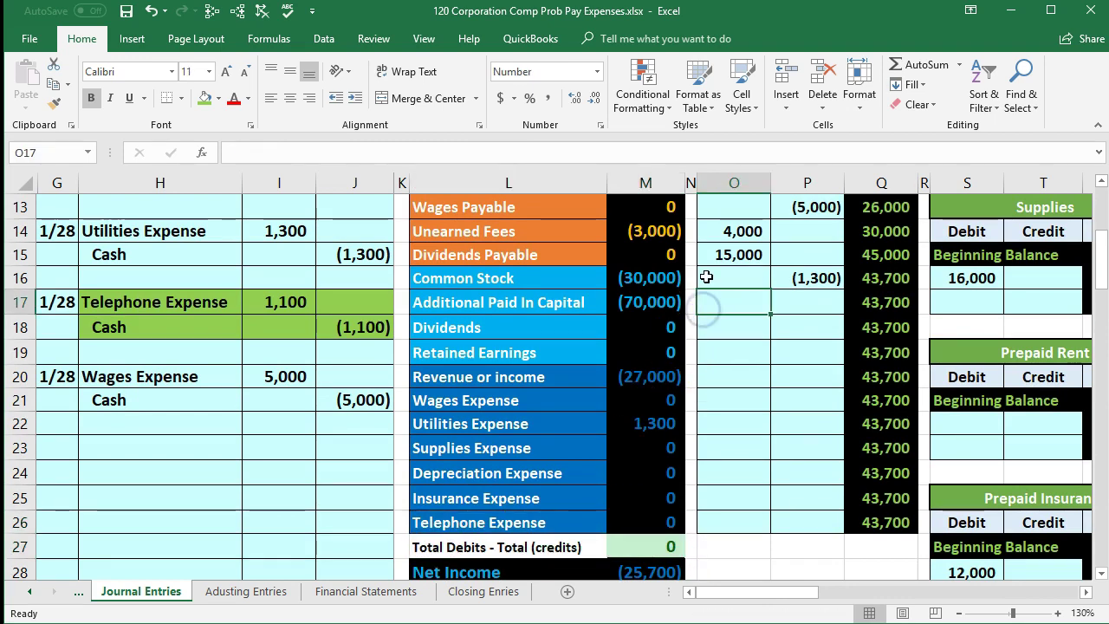
key(Right)
key(Right)
key(Right)
key(Right)
key(Right)
key(Right)
key(Right)
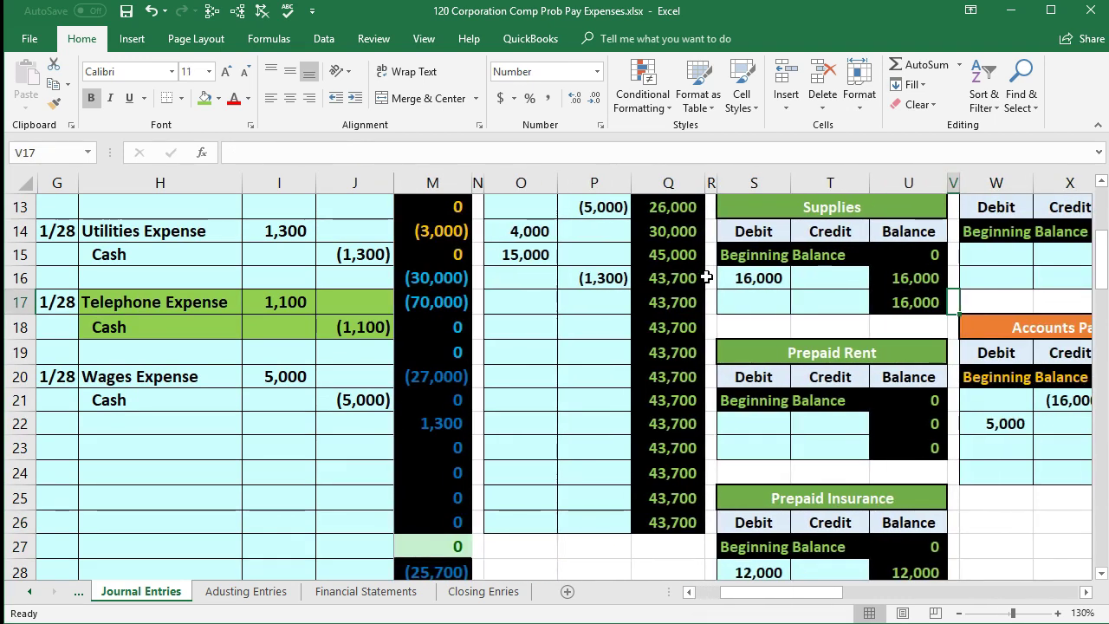
key(Right)
key(Right)
key(Right)
key(Right)
key(Right)
key(Right)
key(Right)
key(Right)
key(Right)
key(Right)
key(Right)
key(Right)
key(Right)
key(Right)
key(Right)
key(Right)
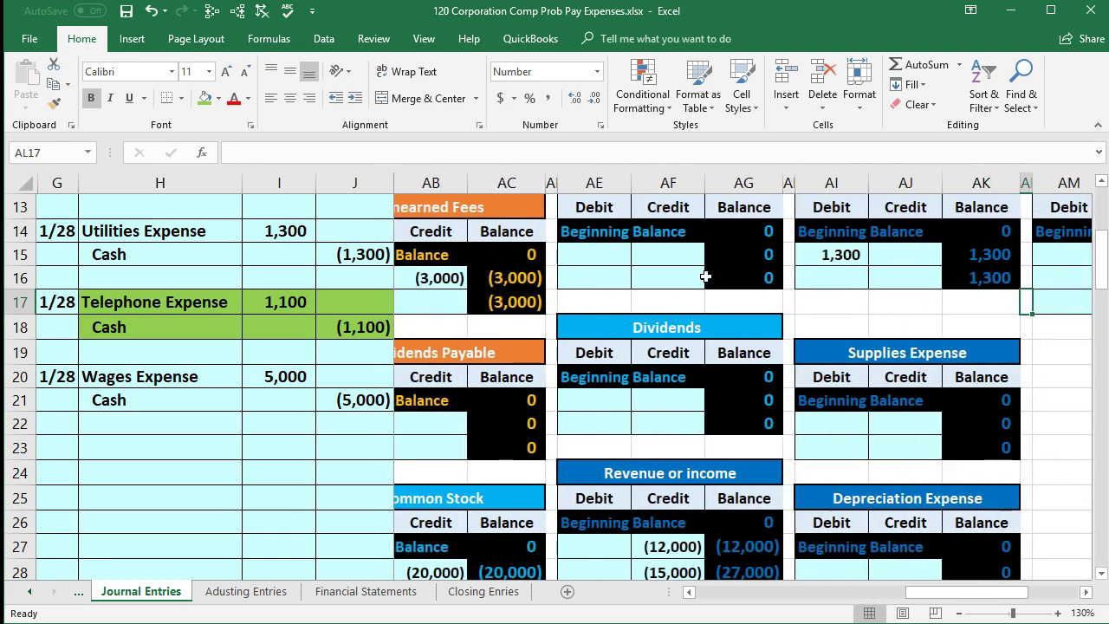
key(Right)
key(Right)
key(Right)
key(Right)
key(Right)
key(Right)
key(Right)
key(Right)
key(Right)
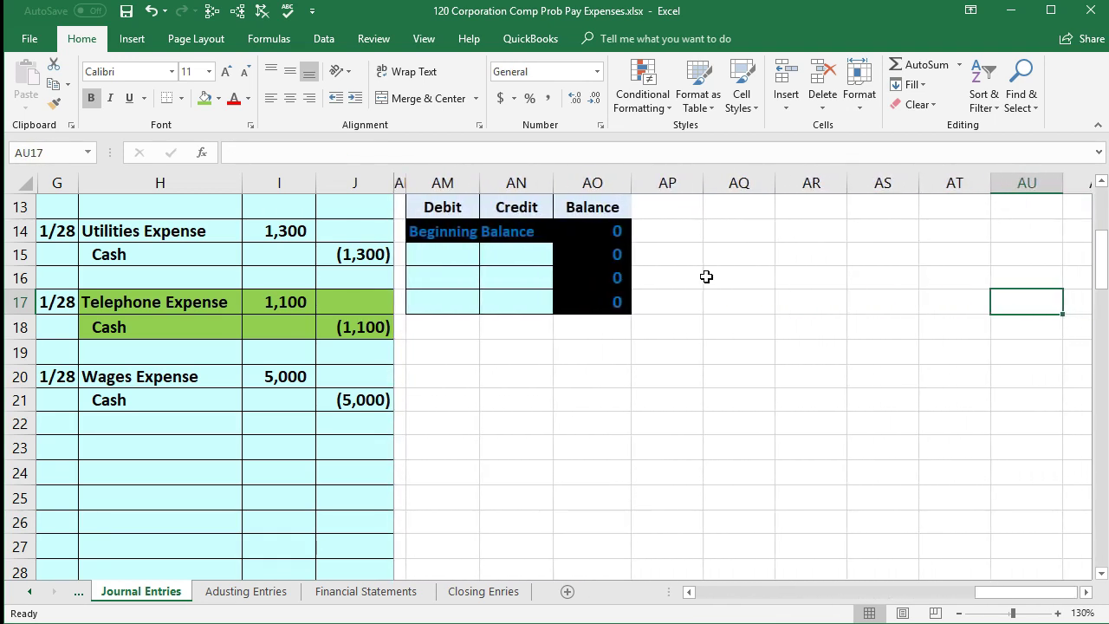
scroll(706, 276, up, 1)
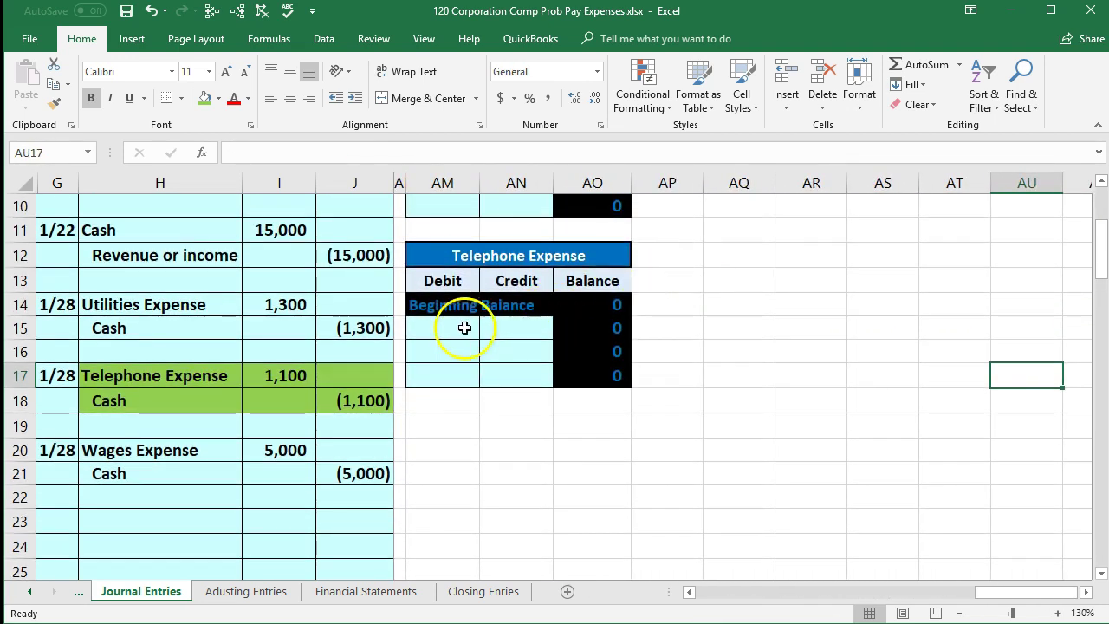
click(442, 335)
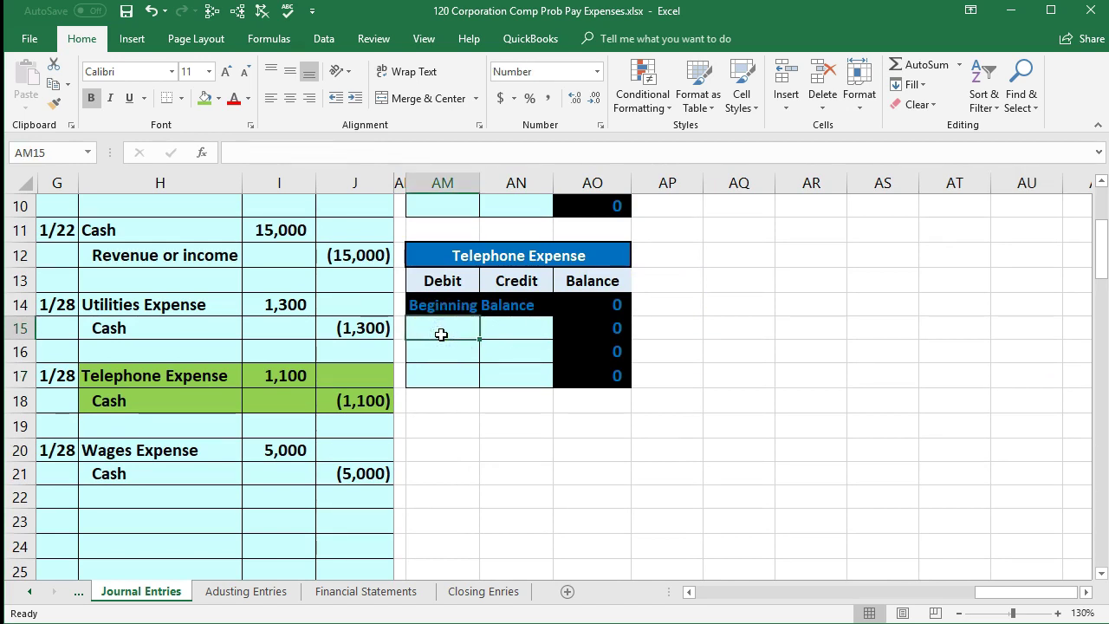
text(=)
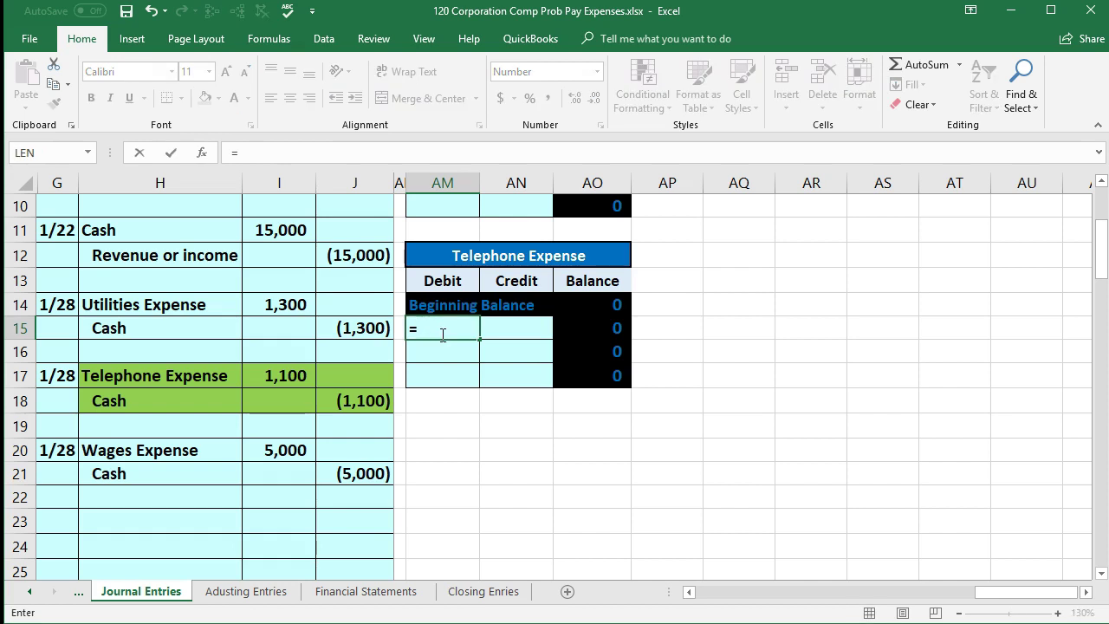
click(285, 375)
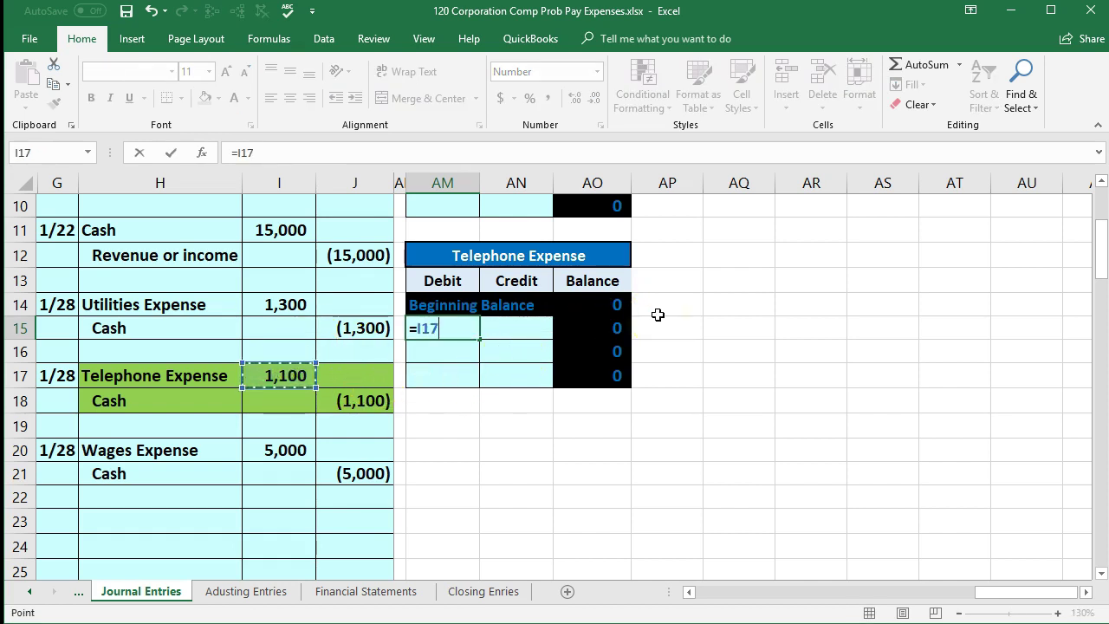
key(Return)
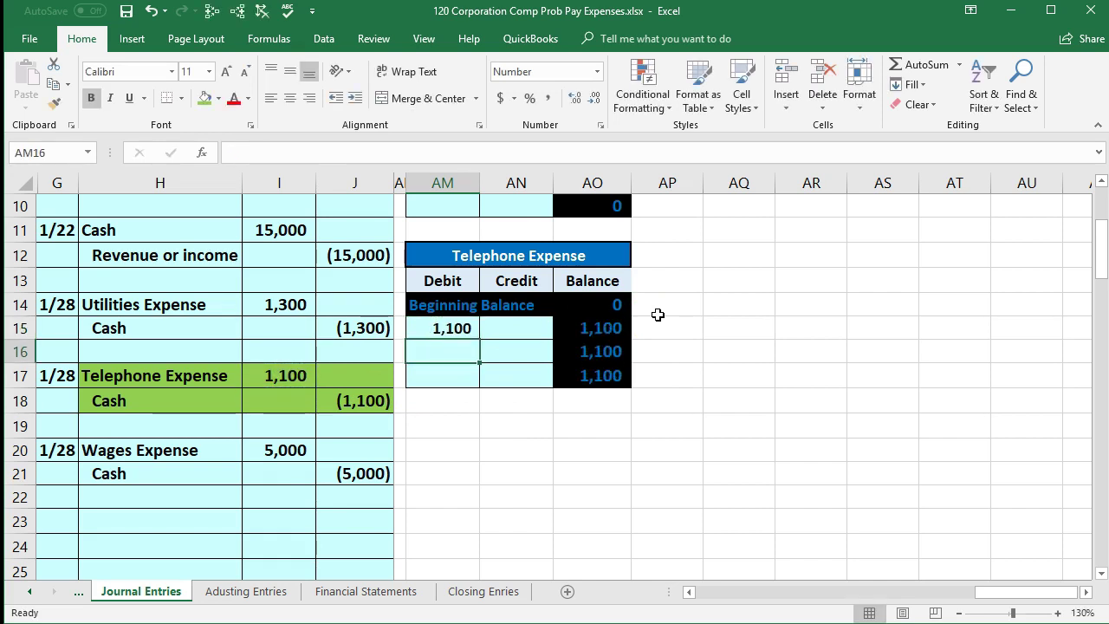
- Check the Telephone Expense ledger balance against the trial balance, then its Total Debits - Total (credits) check and the Net Income formula
click(587, 327)
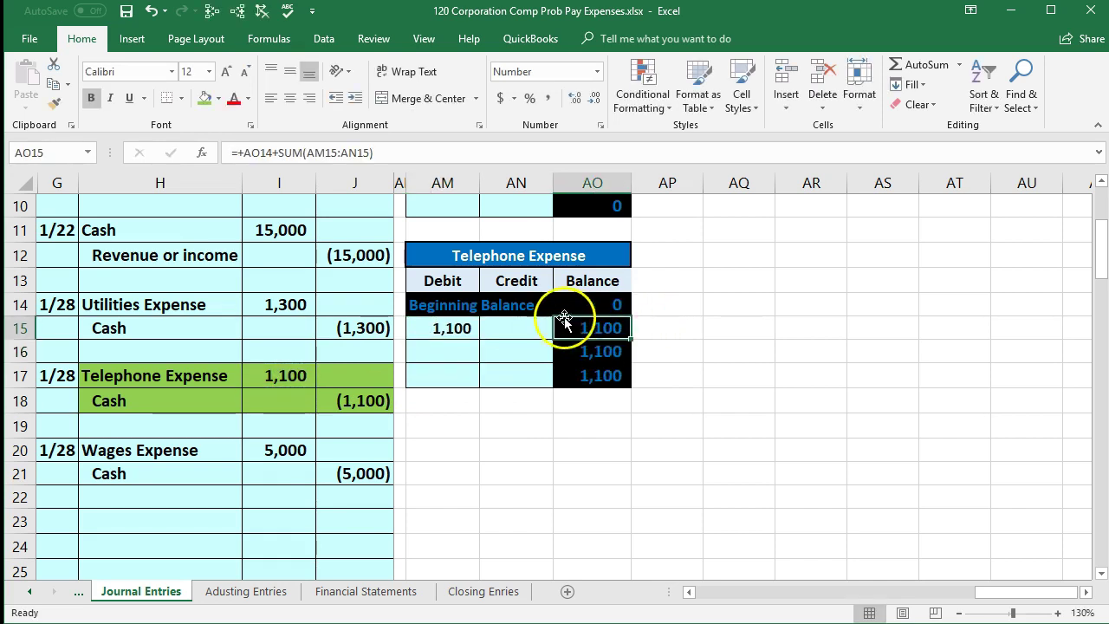
click(366, 289)
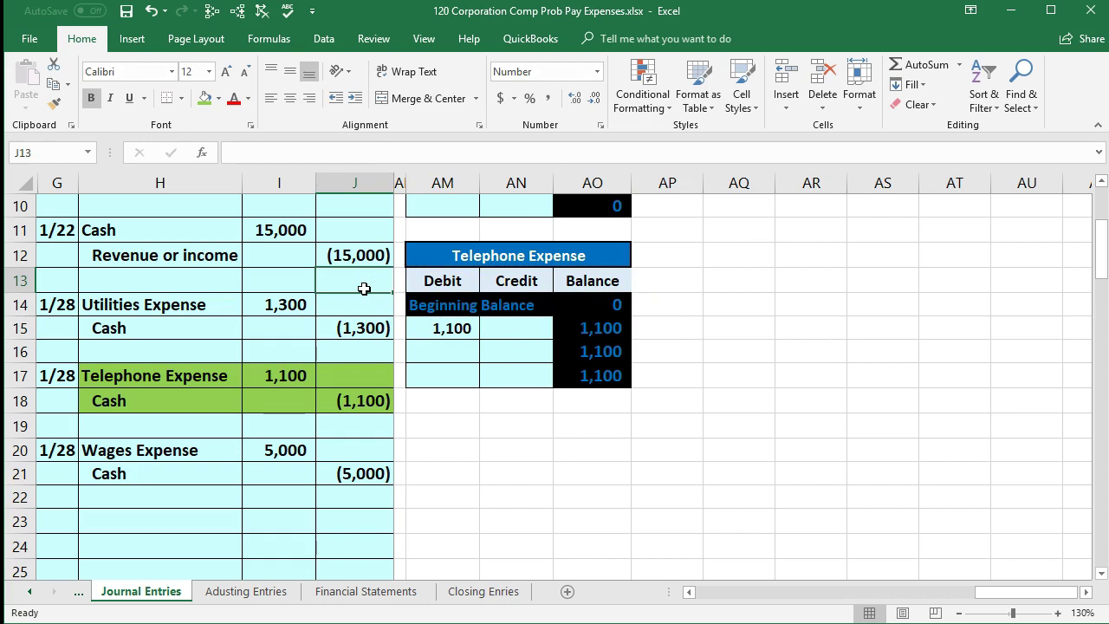
key(Right)
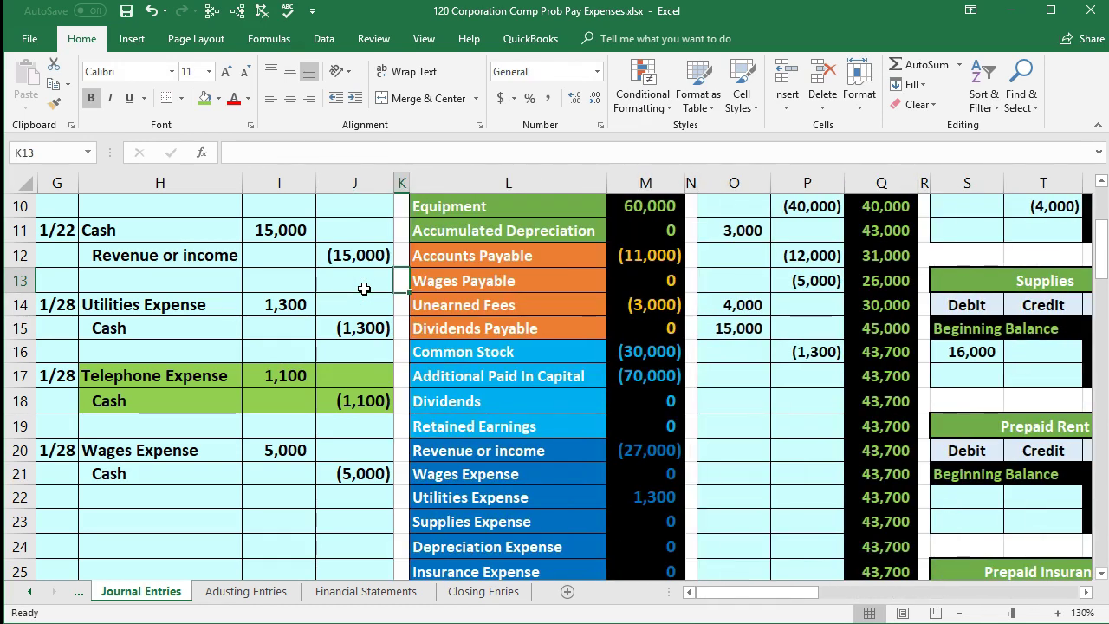
scroll(611, 429, up, 1)
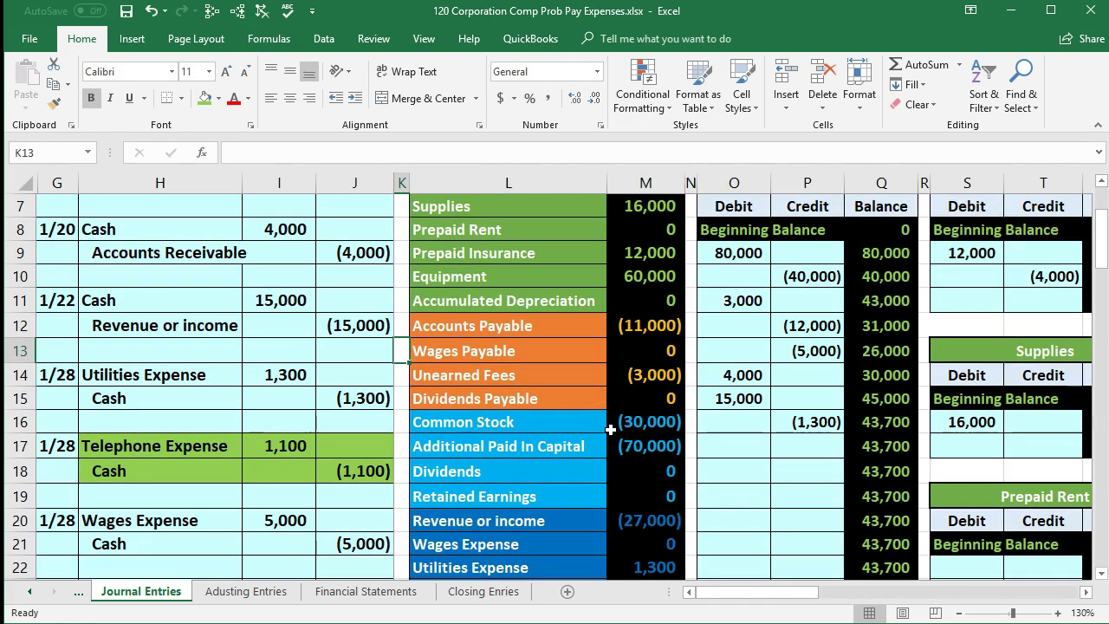
scroll(610, 430, down, 3)
click(647, 445)
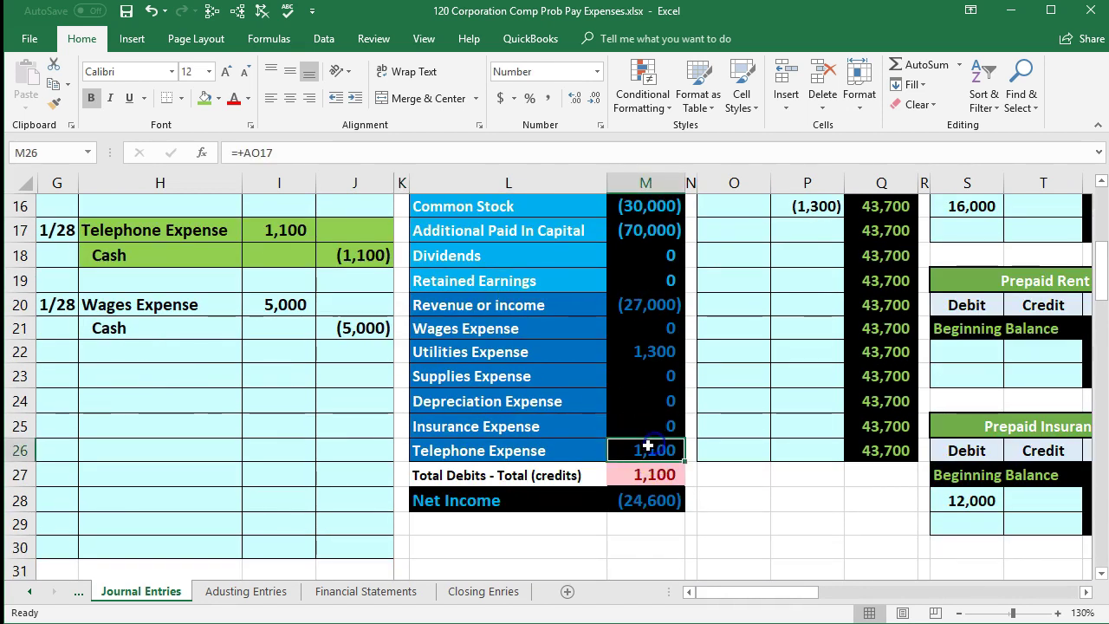
click(656, 472)
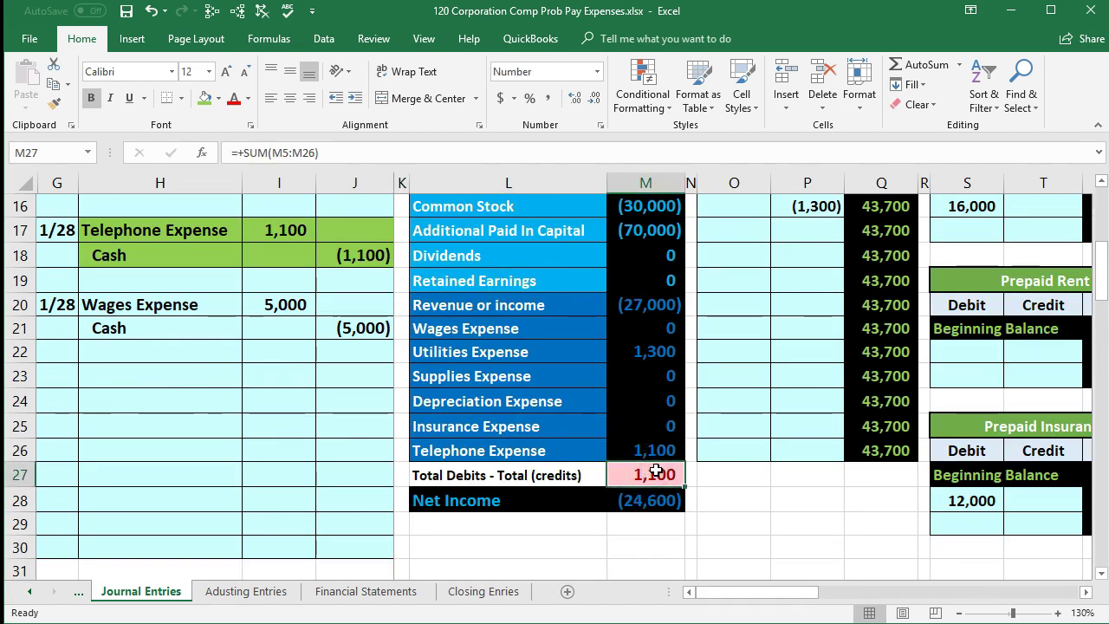
double_click(660, 499)
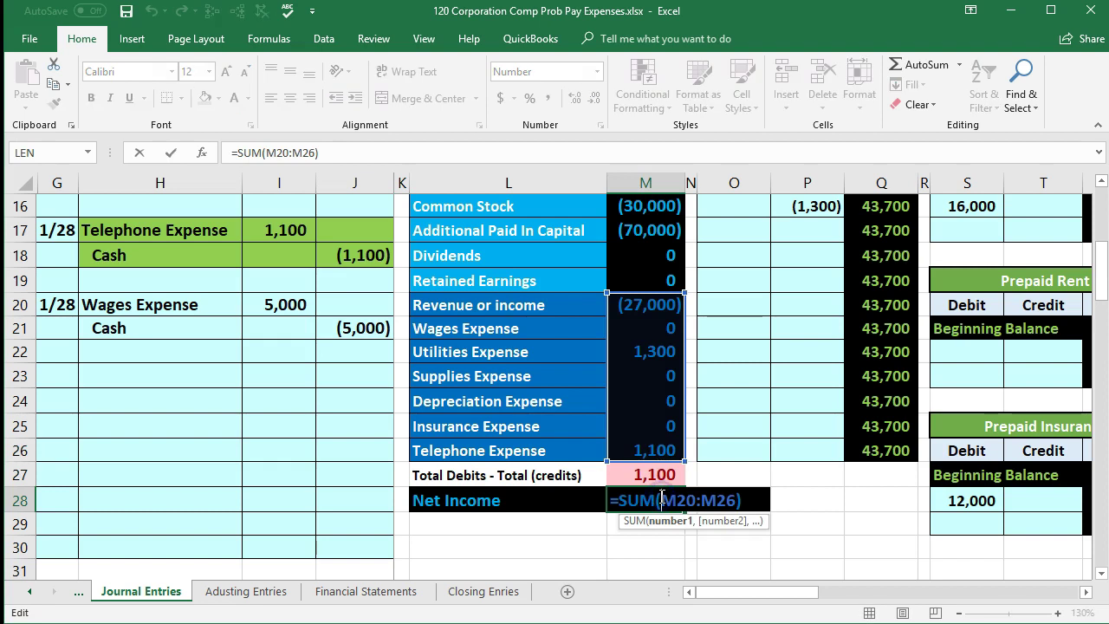
key(Return)
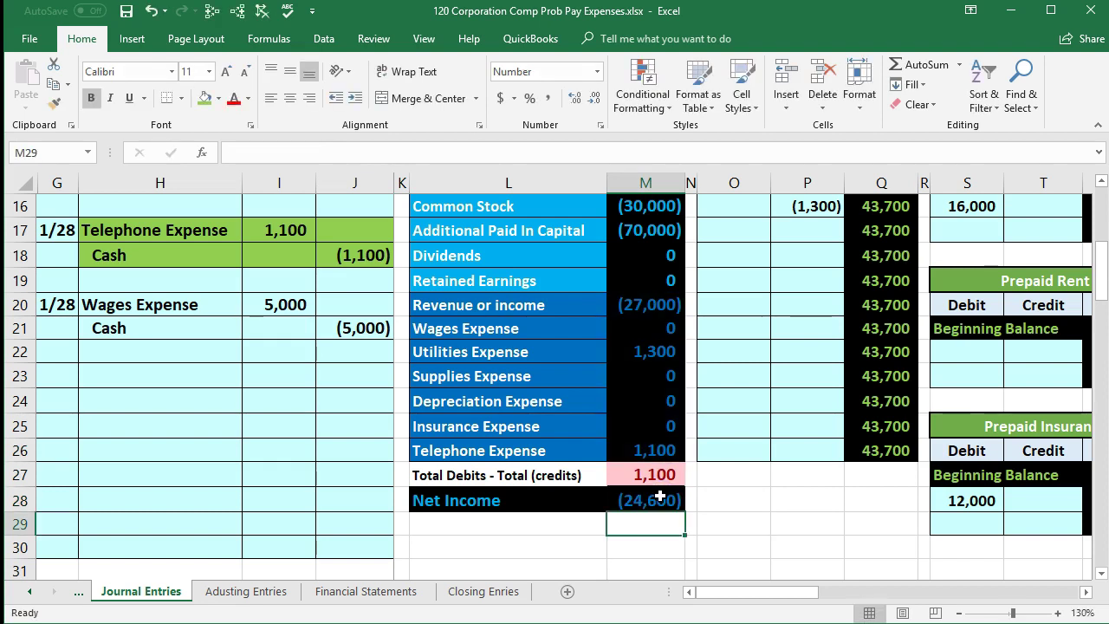
- Post the telephone payment's cash credit to the Cash ledger by linking P17 to the journal amount in J18
drag(191, 255, 355, 258)
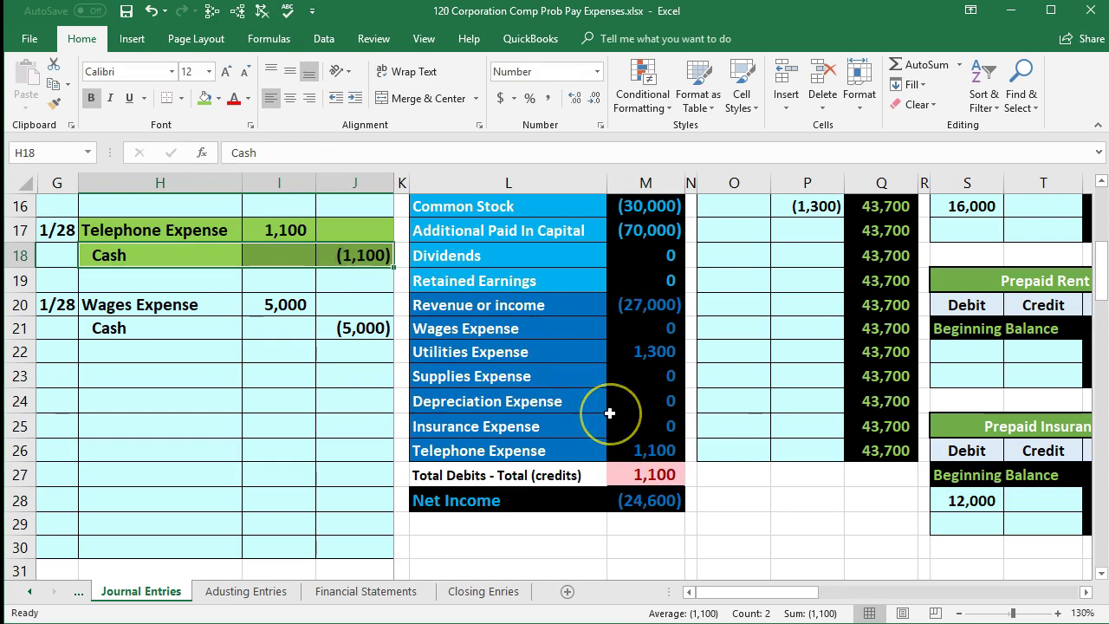
scroll(610, 413, up, 1)
scroll(609, 413, up, 3)
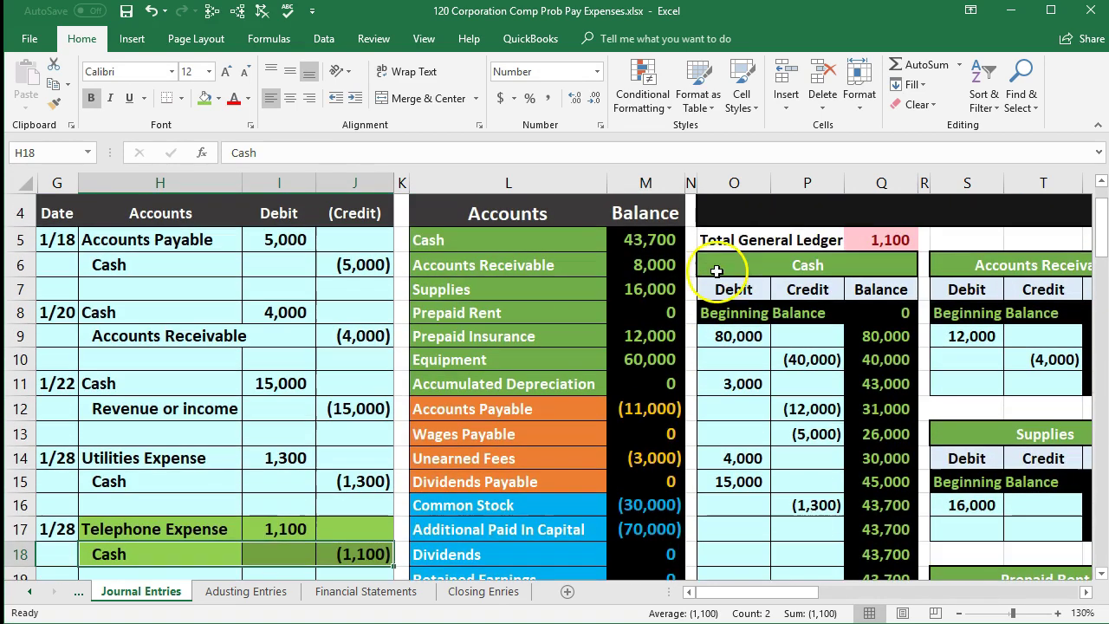
scroll(752, 267, down, 1)
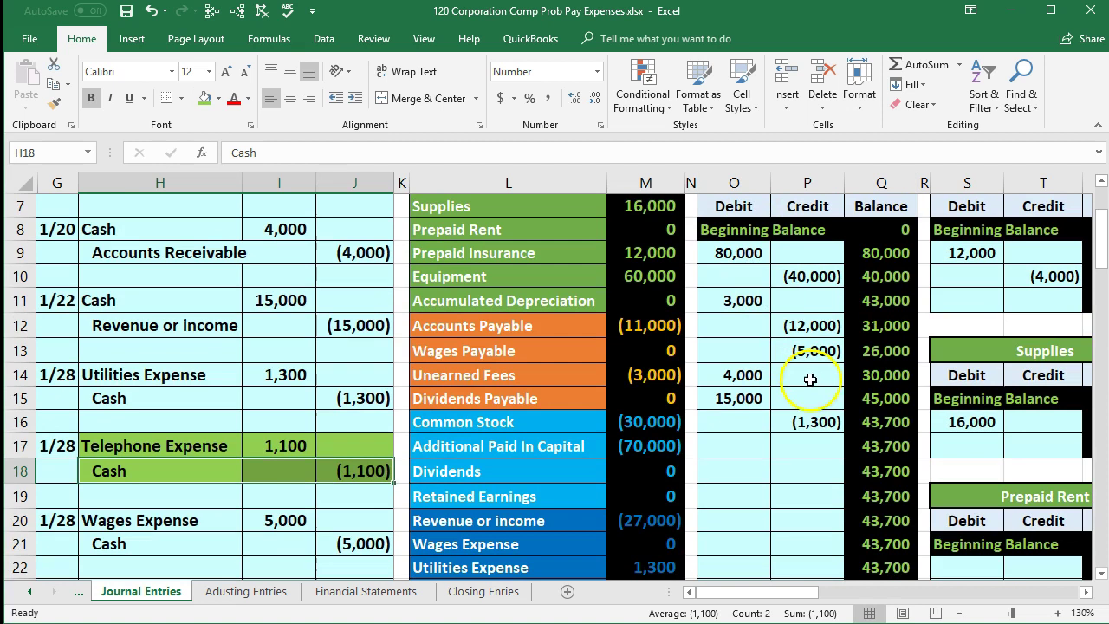
click(812, 446)
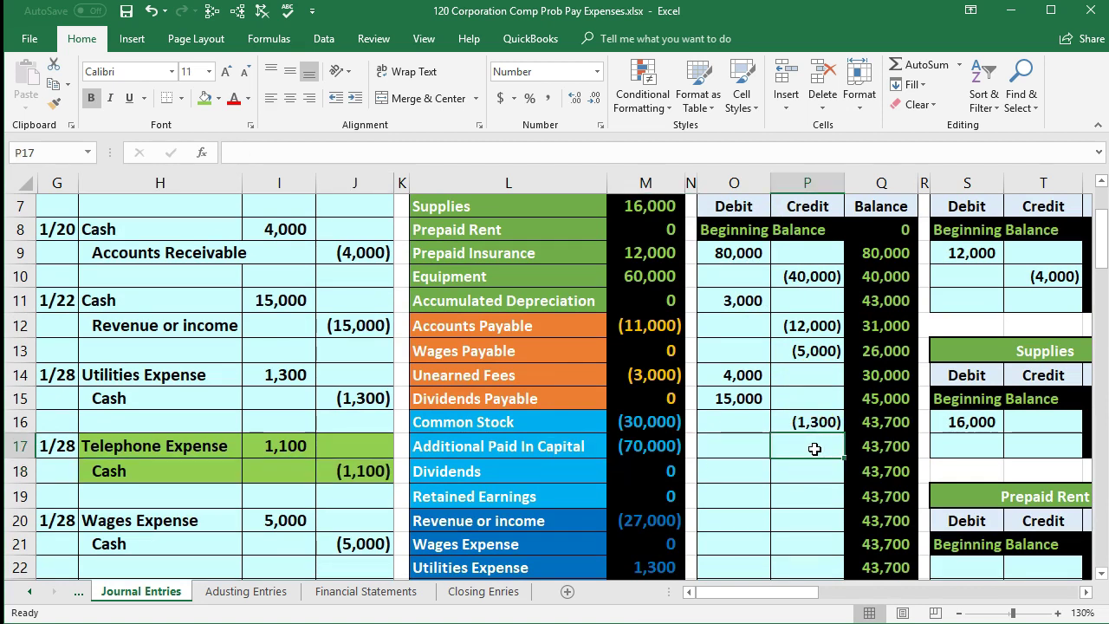
text(=)
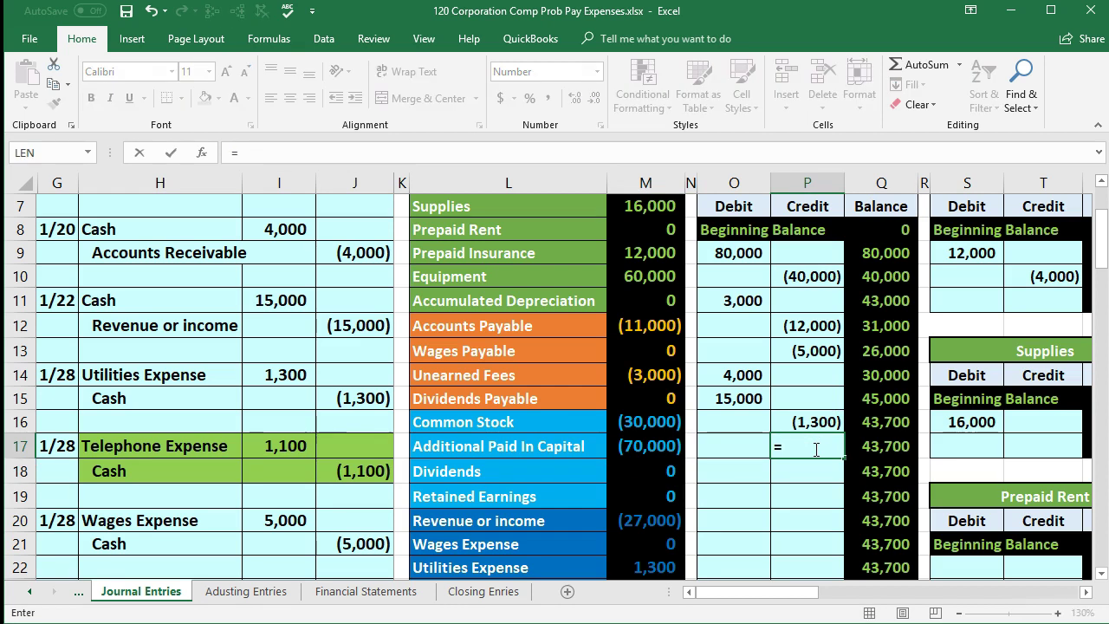
click(362, 470)
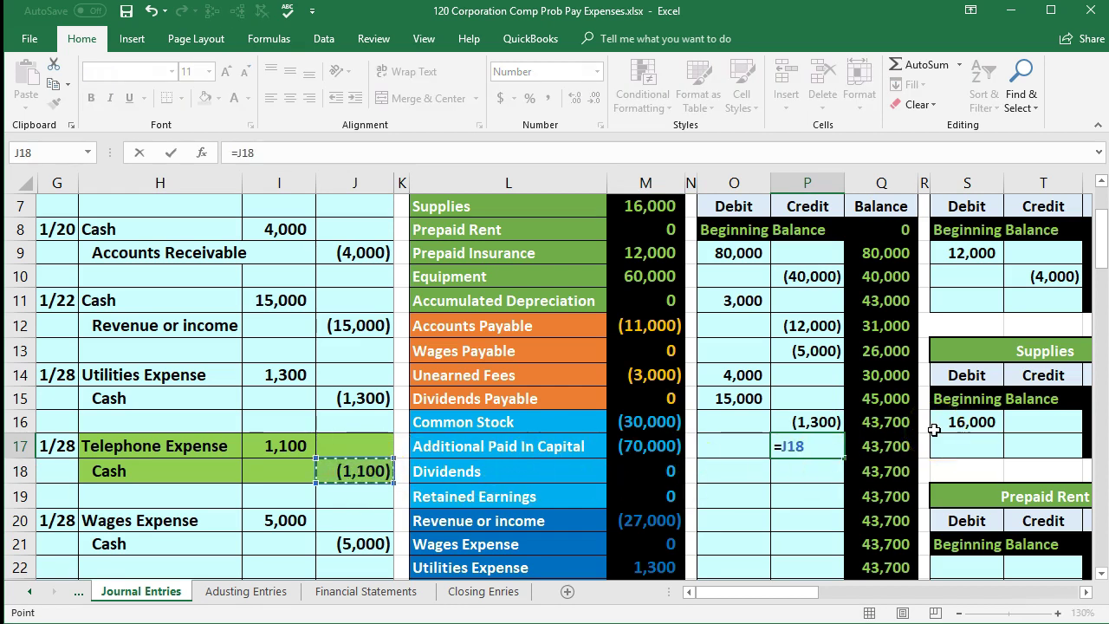
key(Return)
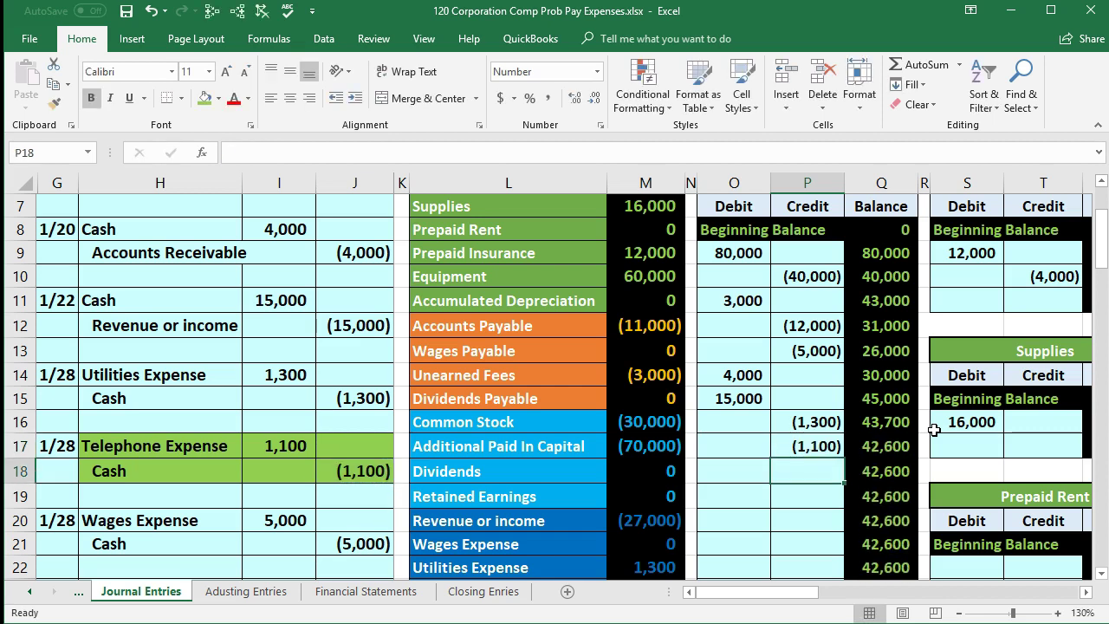
- Check the Cash ledger balance against the trial balance's Cash line, then its Total Debits - Total (credits) and Net Income cells
click(873, 447)
scroll(809, 502, up, 1)
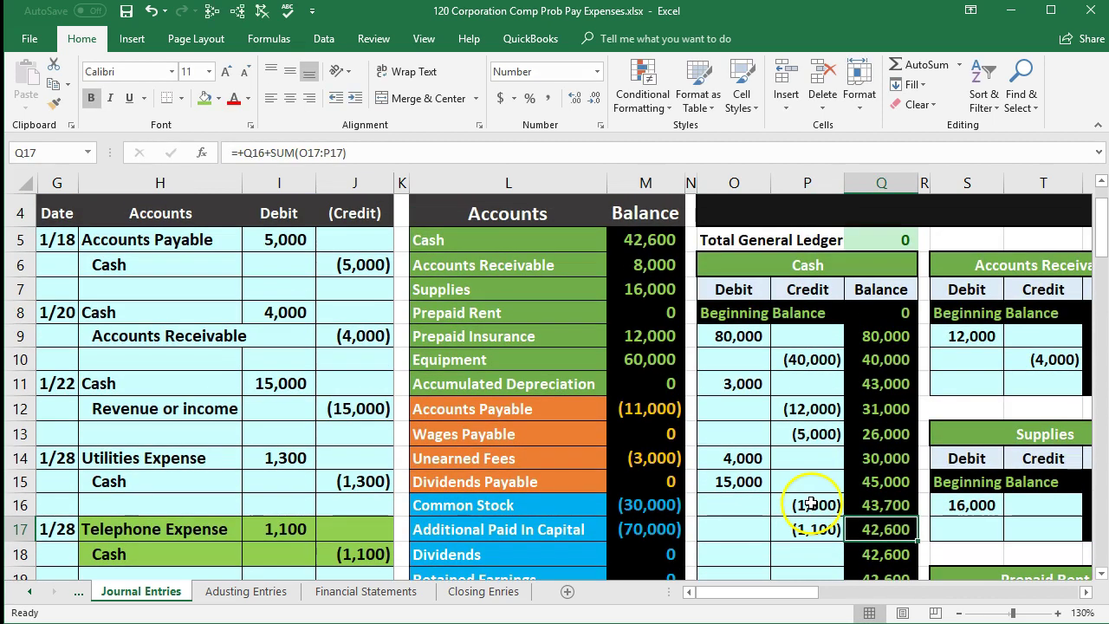
click(645, 239)
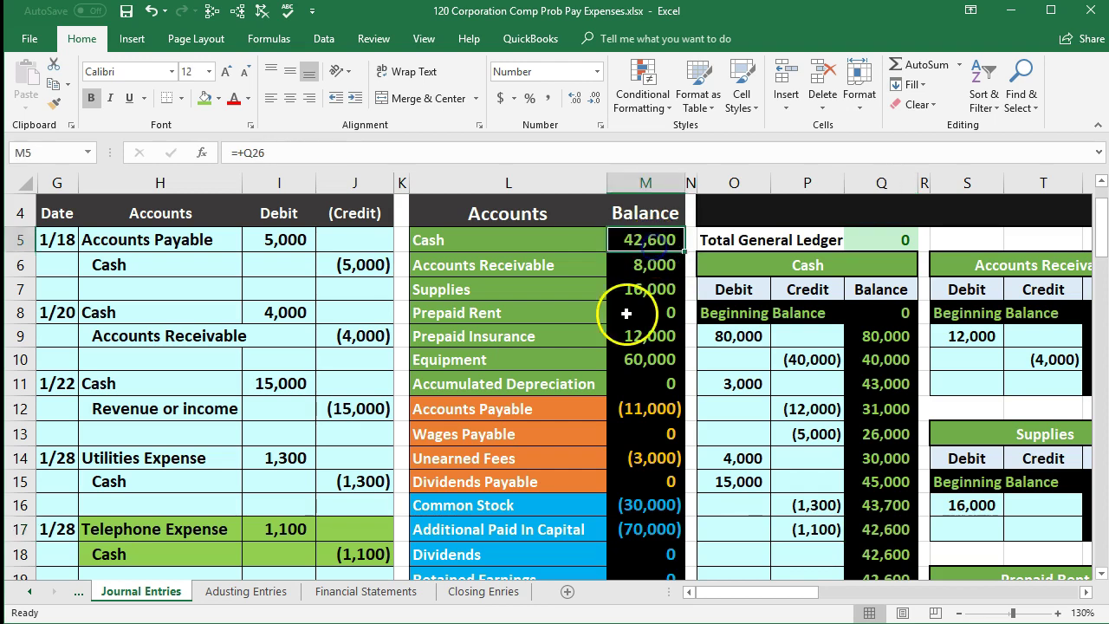
scroll(553, 429, down, 1)
scroll(552, 429, down, 3)
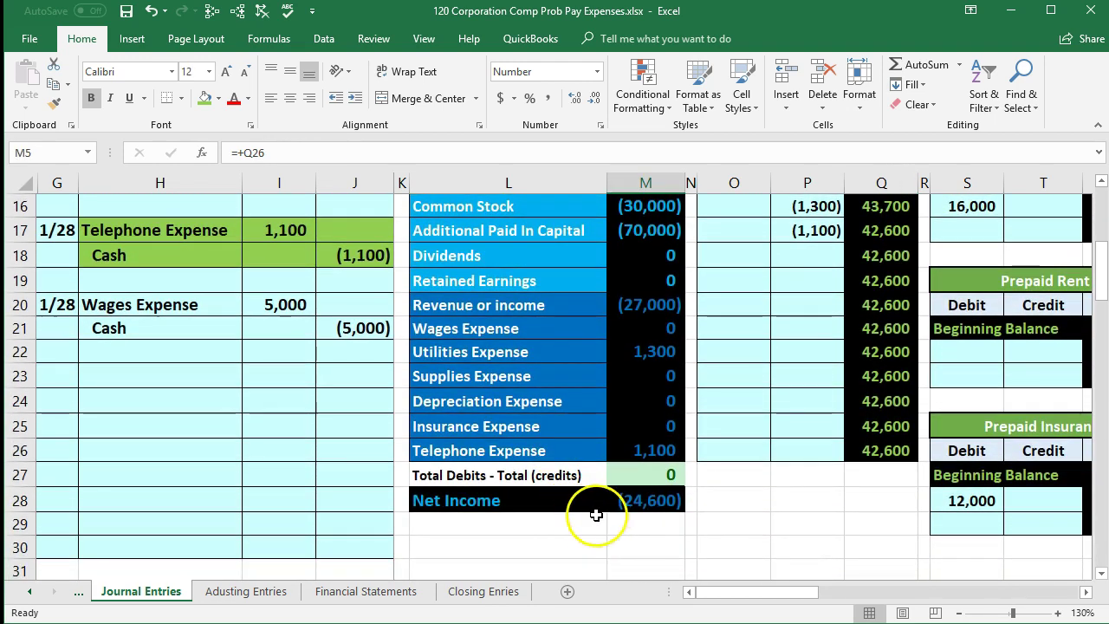
click(637, 475)
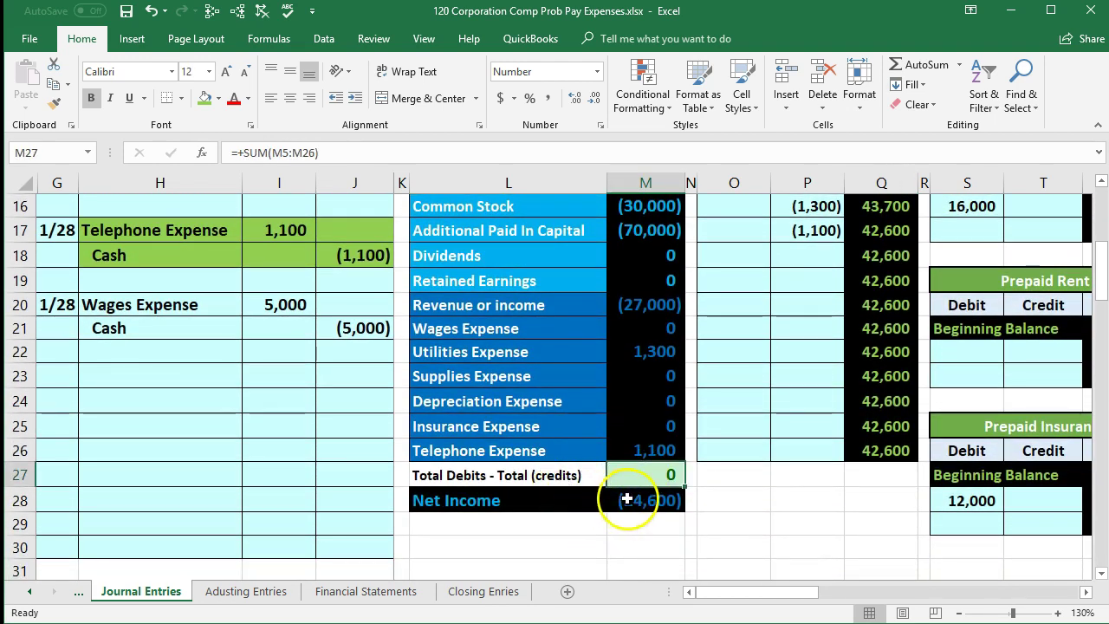
click(645, 499)
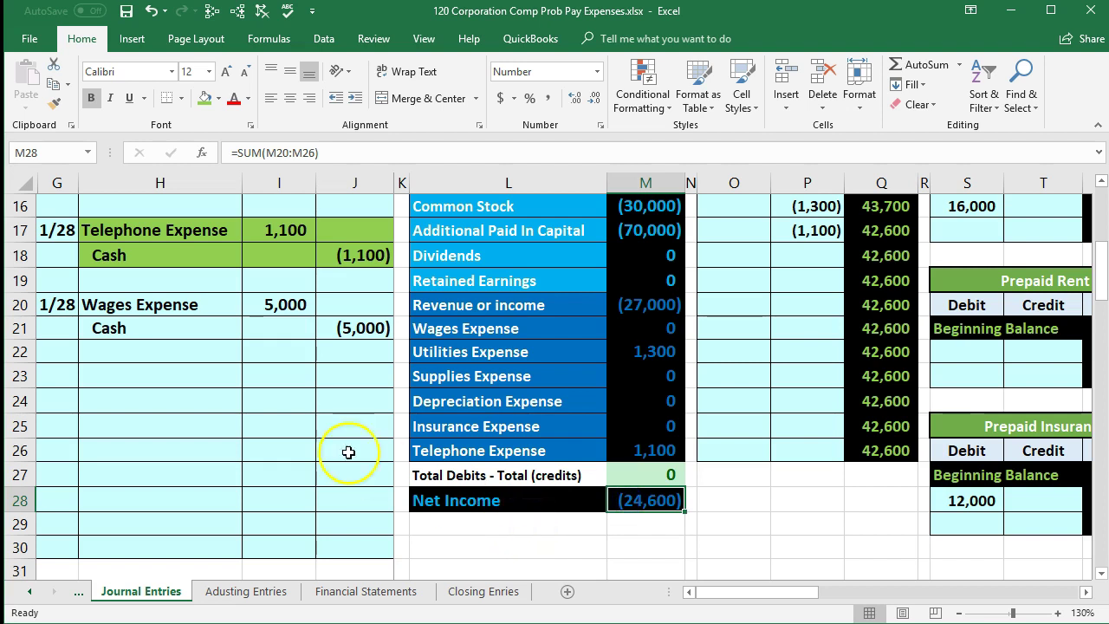
- Return the telephone expense journal entry in H17:J18 to the Sky Blue fill
scroll(230, 406, up, 1)
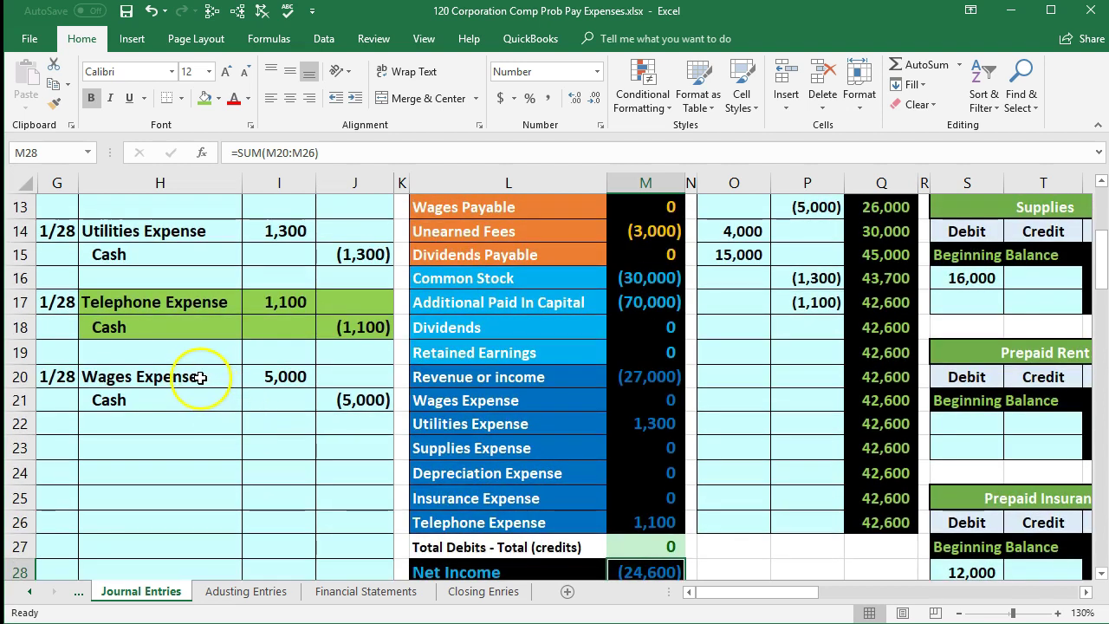
click(183, 305)
drag(183, 305, 351, 326)
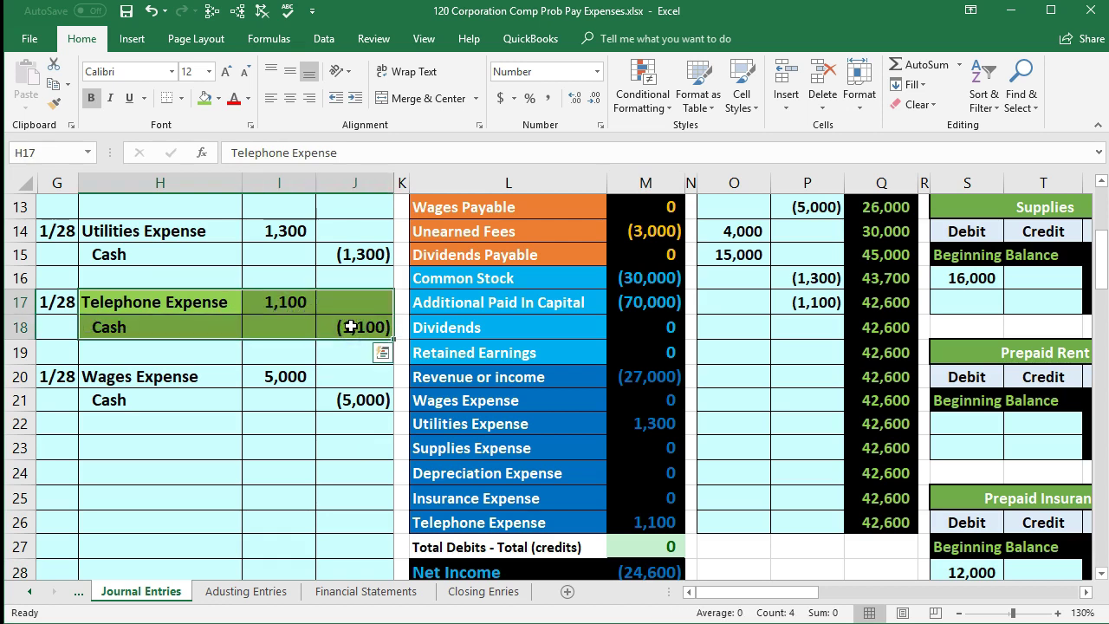
right_click(351, 326)
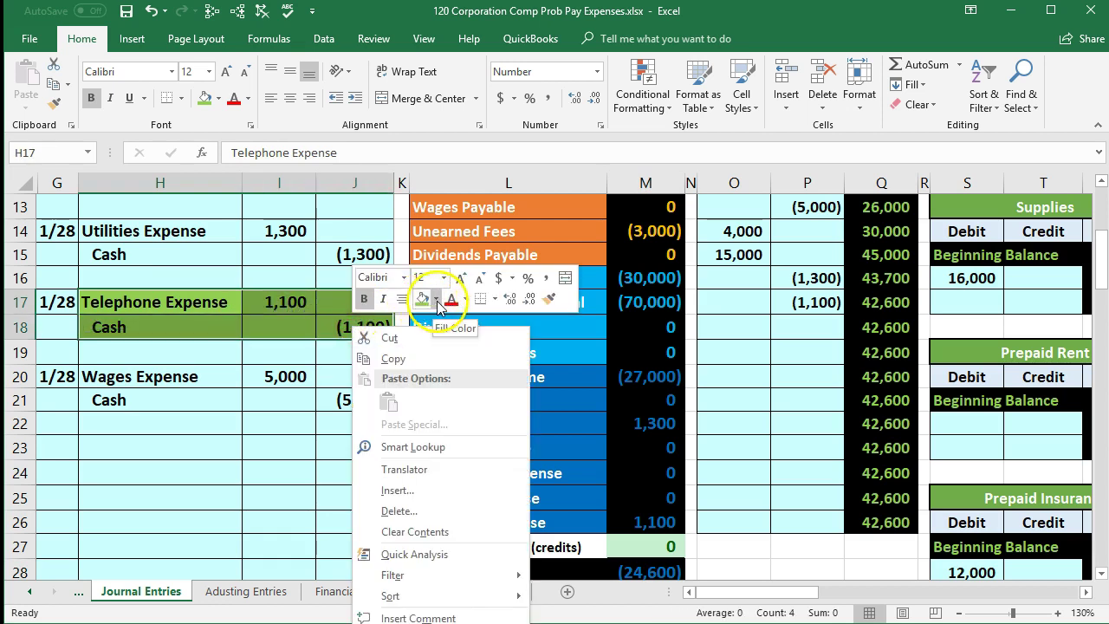
click(437, 301)
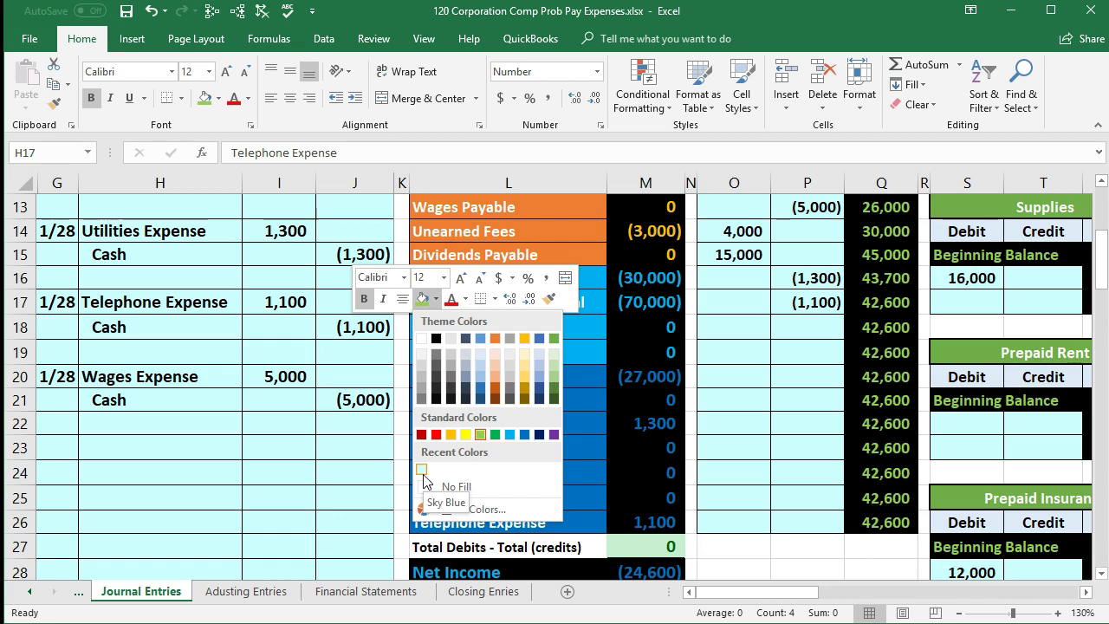
click(423, 474)
click(223, 445)
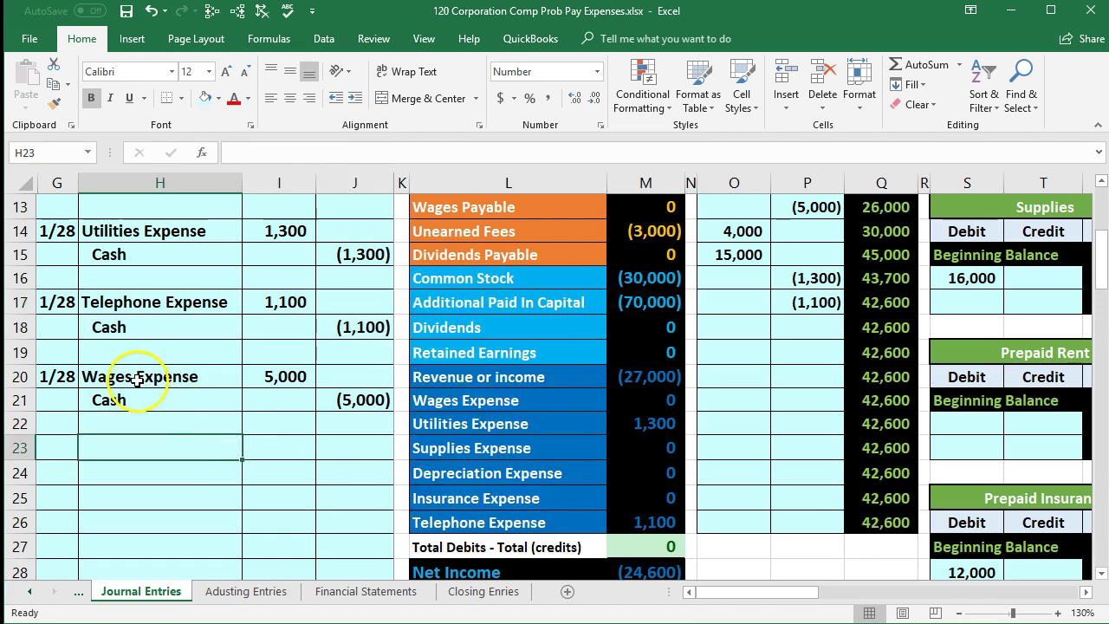
- Highlight the wages expense journal entry in H20:J21 with the green fill
drag(113, 376, 345, 390)
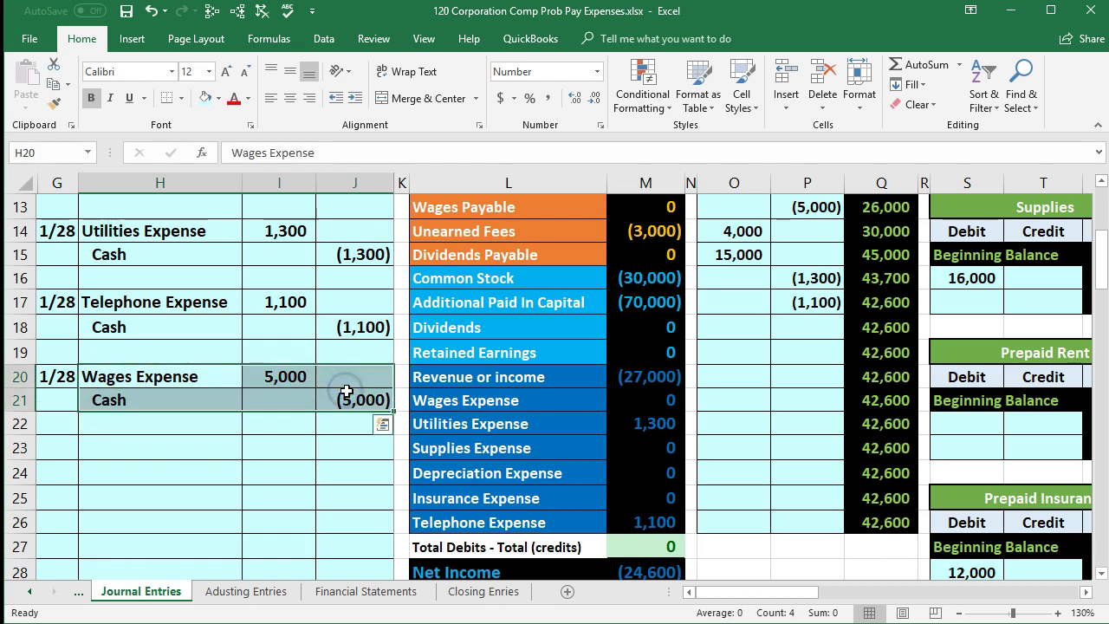
right_click(347, 390)
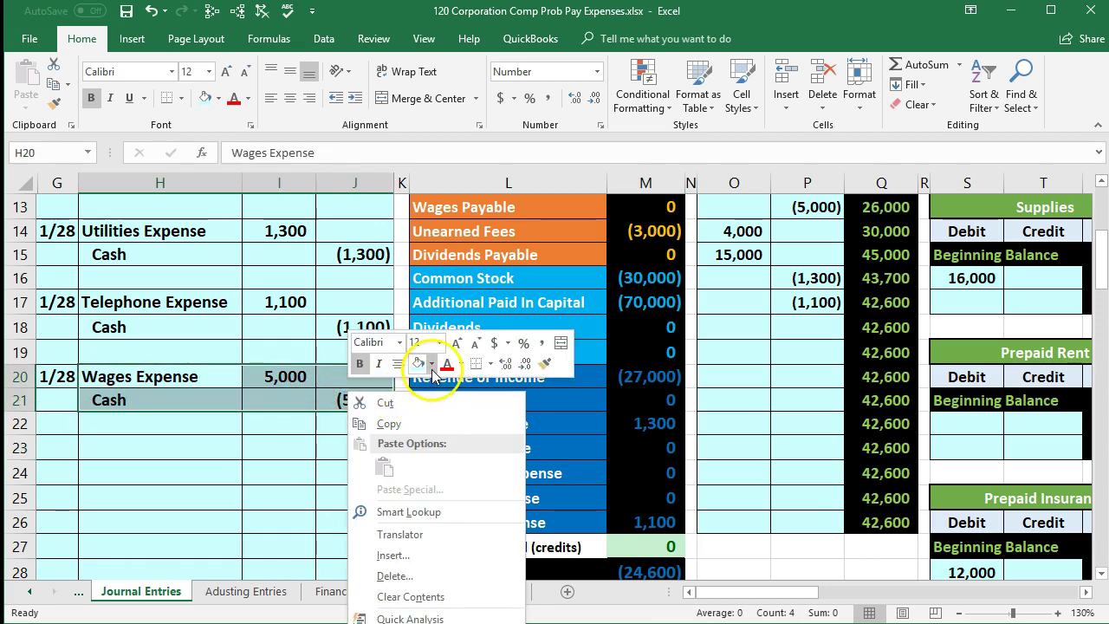
click(432, 365)
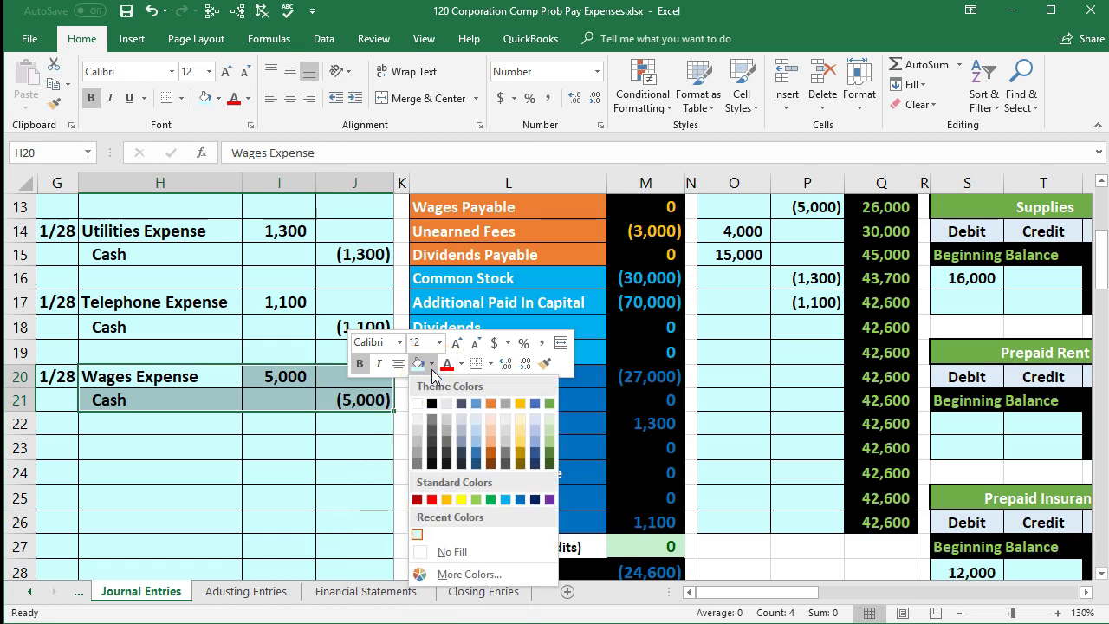
click(475, 499)
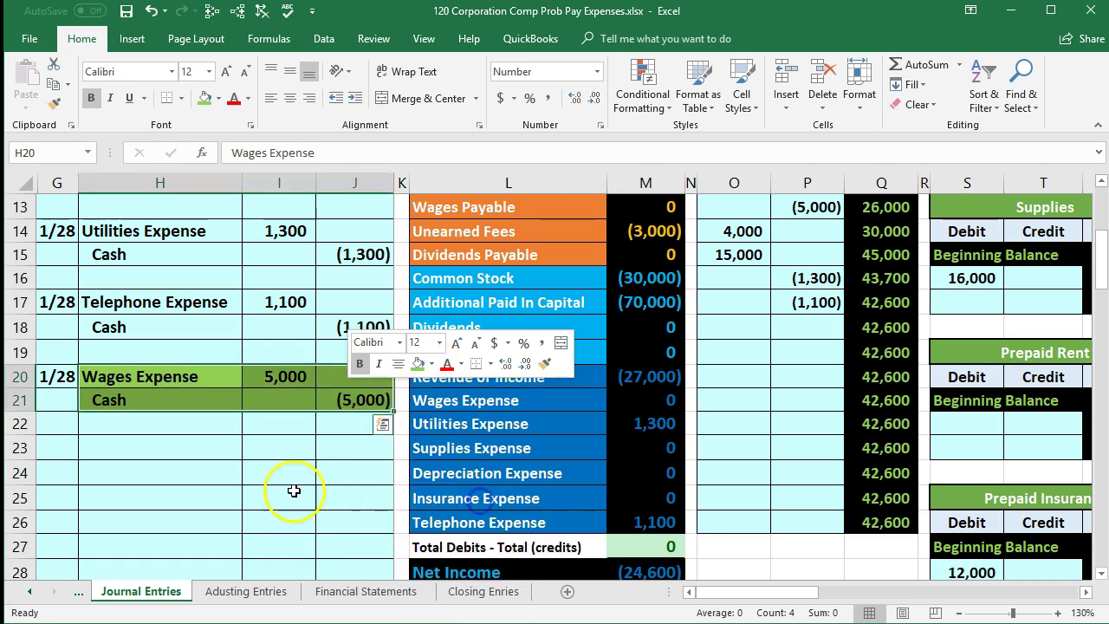
click(293, 491)
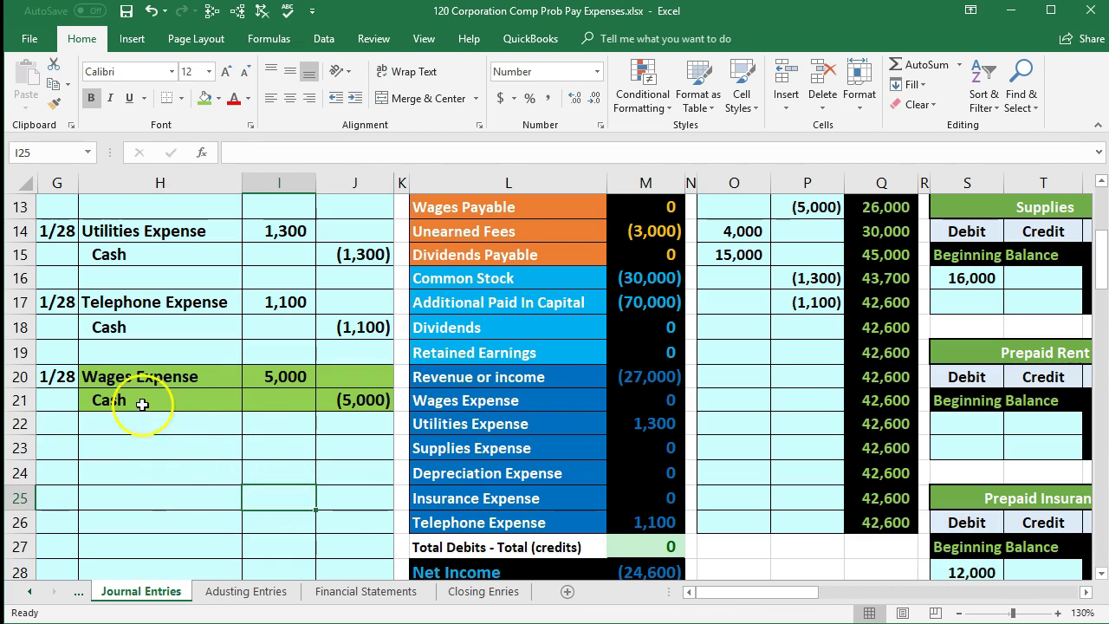
- Post the wages payment's debit to the Wages Expense ledger by linking AI9 to the journal amount in I20
drag(142, 376, 298, 386)
drag(494, 400, 643, 391)
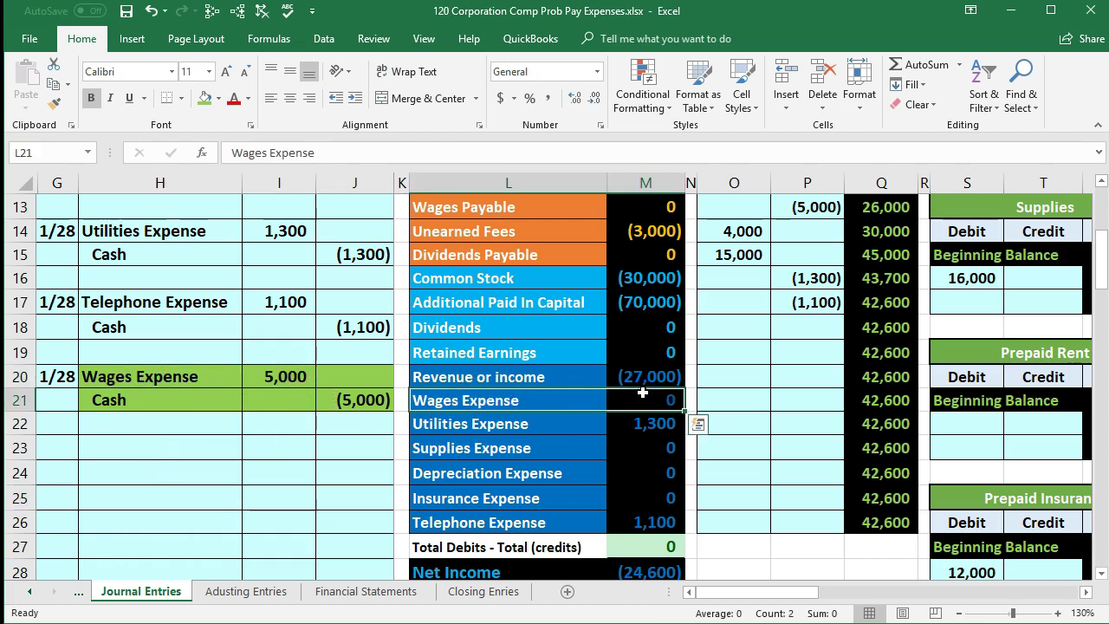
click(725, 278)
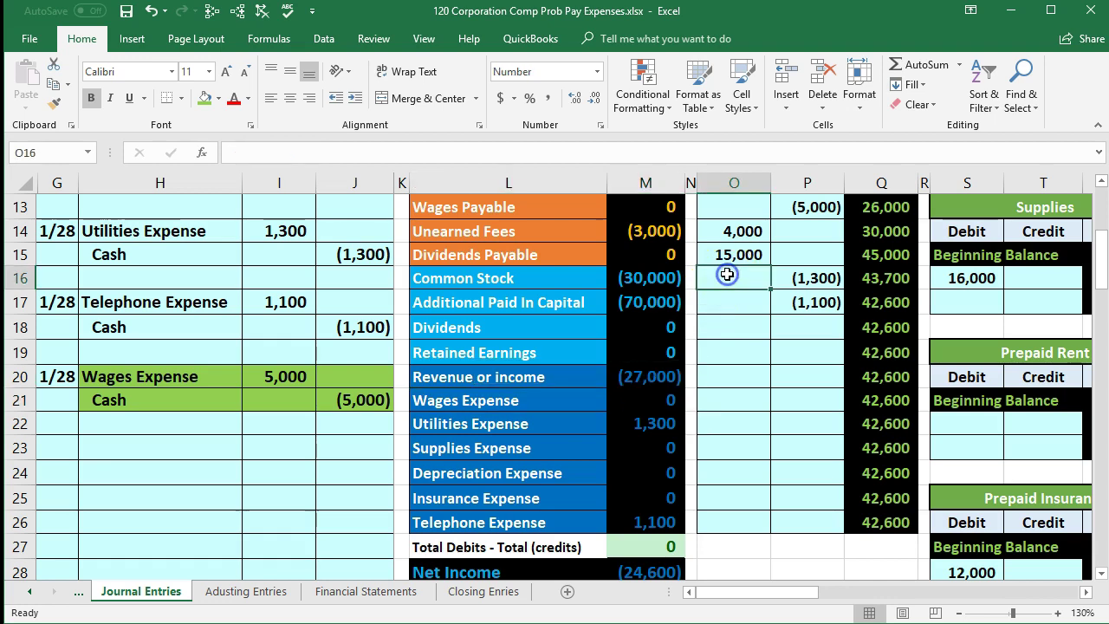
scroll(727, 274, up, 1)
scroll(727, 274, up, 1)
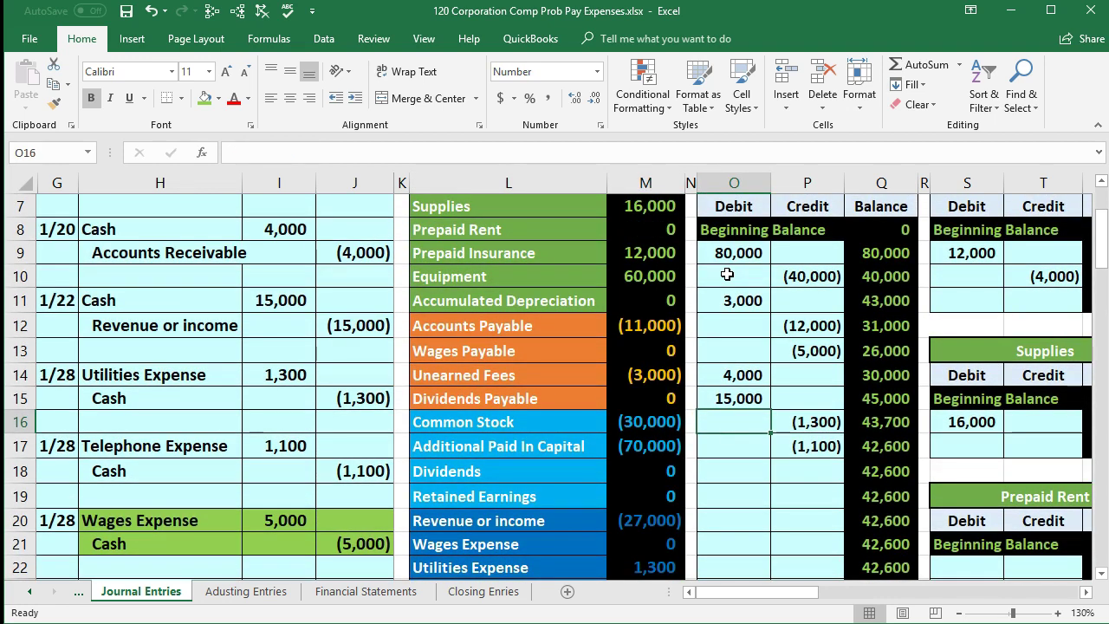
key(Right)
key(Right)
key(Right)
key(Right)
key(Right)
key(Right)
key(Right)
key(Right)
key(Right)
key(Right)
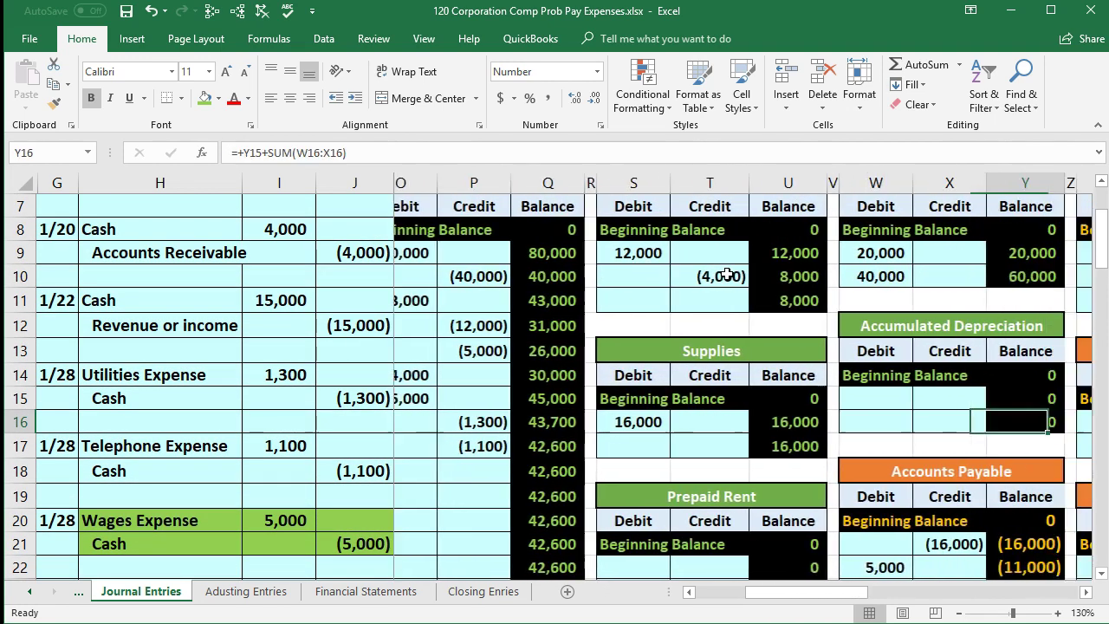
key(Right)
key(Right)
key(Right)
key(Right)
key(Right)
key(Right)
key(Right)
key(Right)
key(Right)
key(Right)
key(Right)
key(Right)
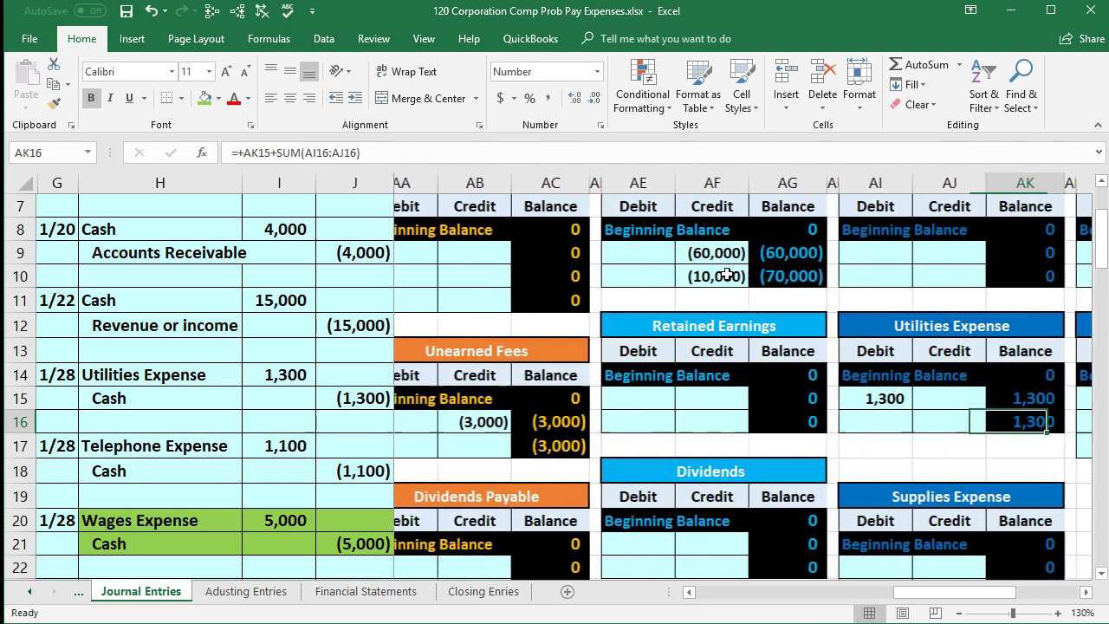
key(Right)
key(Right)
key(Right)
key(Right)
key(Right)
key(Right)
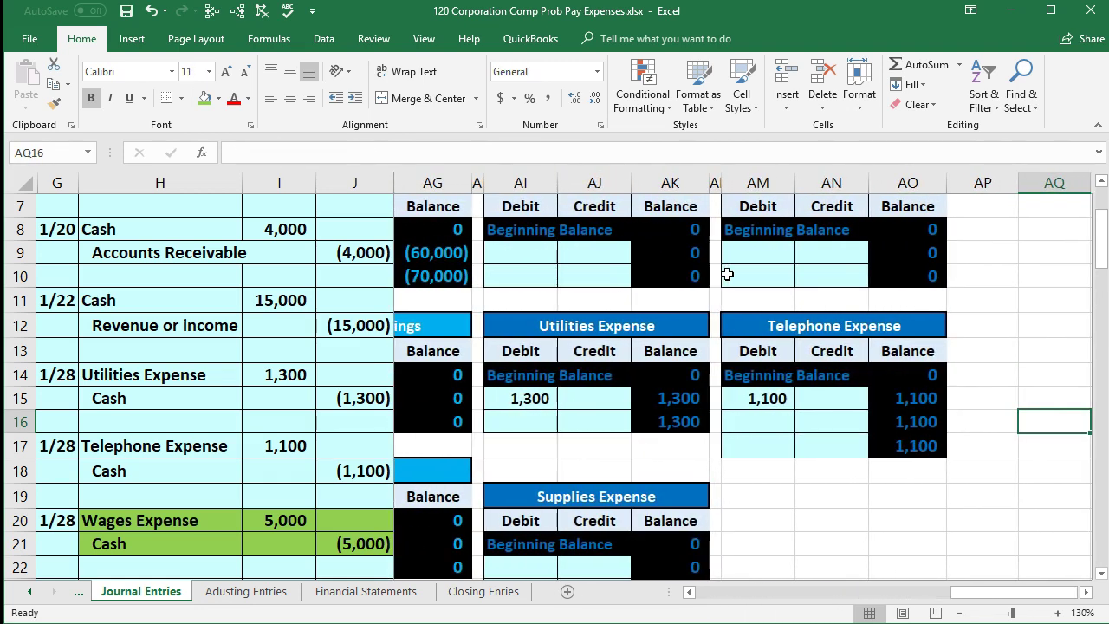
scroll(707, 295, up, 1)
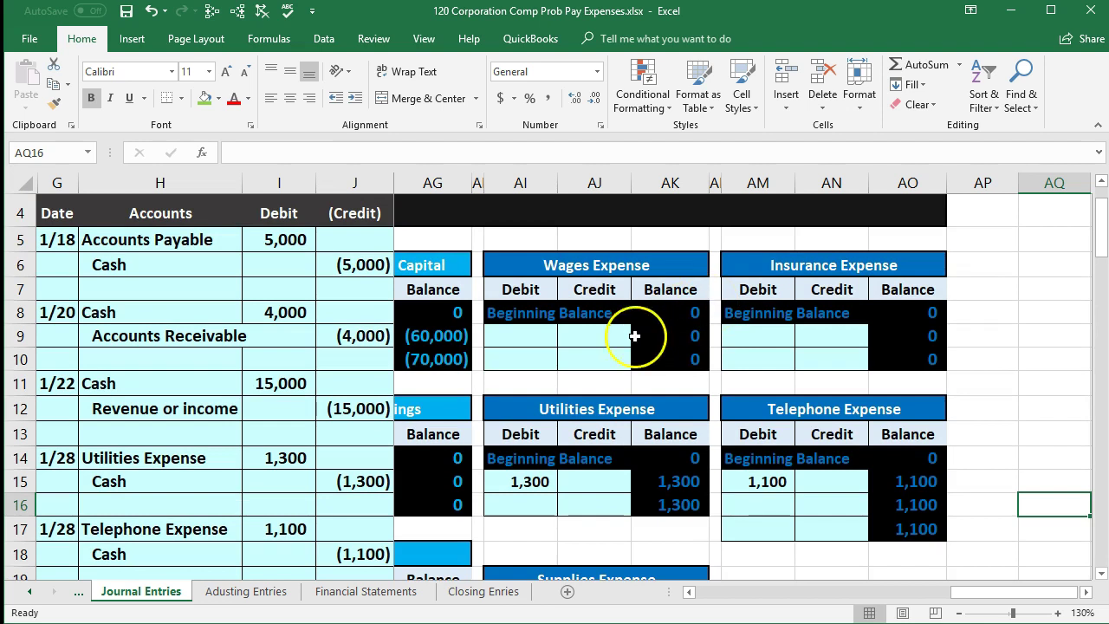
click(540, 334)
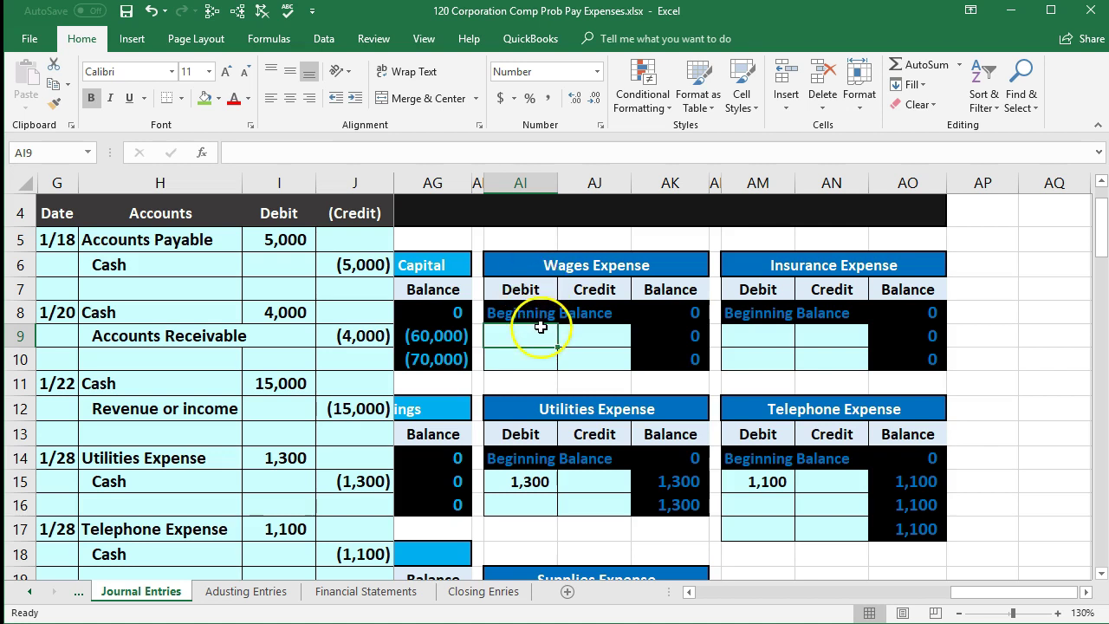
text(=)
scroll(539, 319, down, 3)
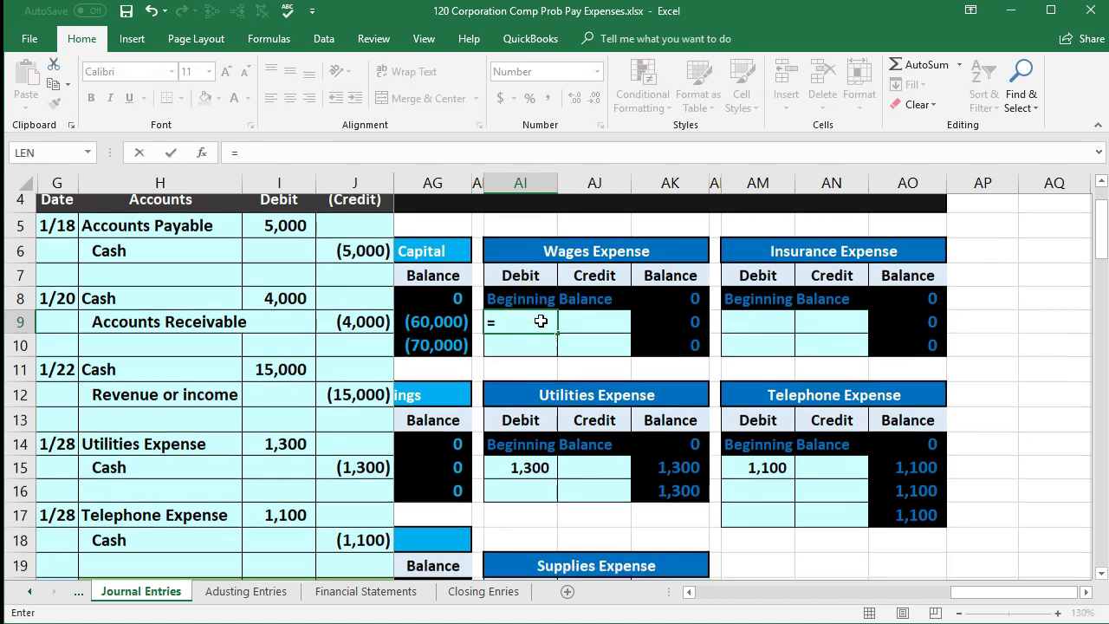
click(310, 375)
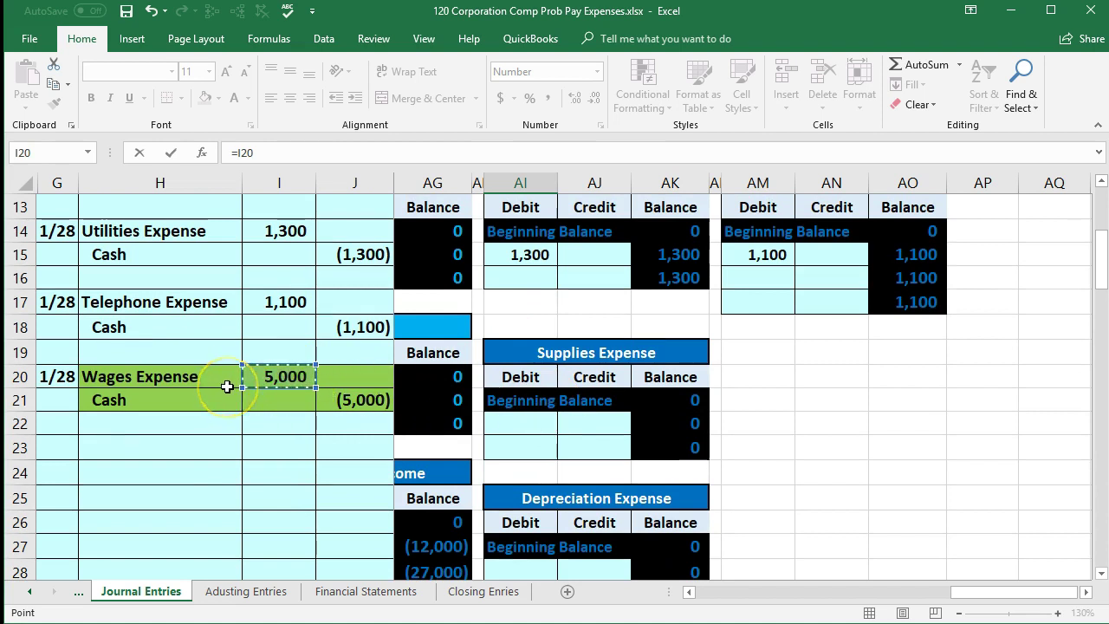
key(Return)
- Check the posted debit and the running balance in the Wages Expense ledger
scroll(230, 346, up, 2)
click(520, 317)
click(669, 318)
click(509, 337)
click(648, 336)
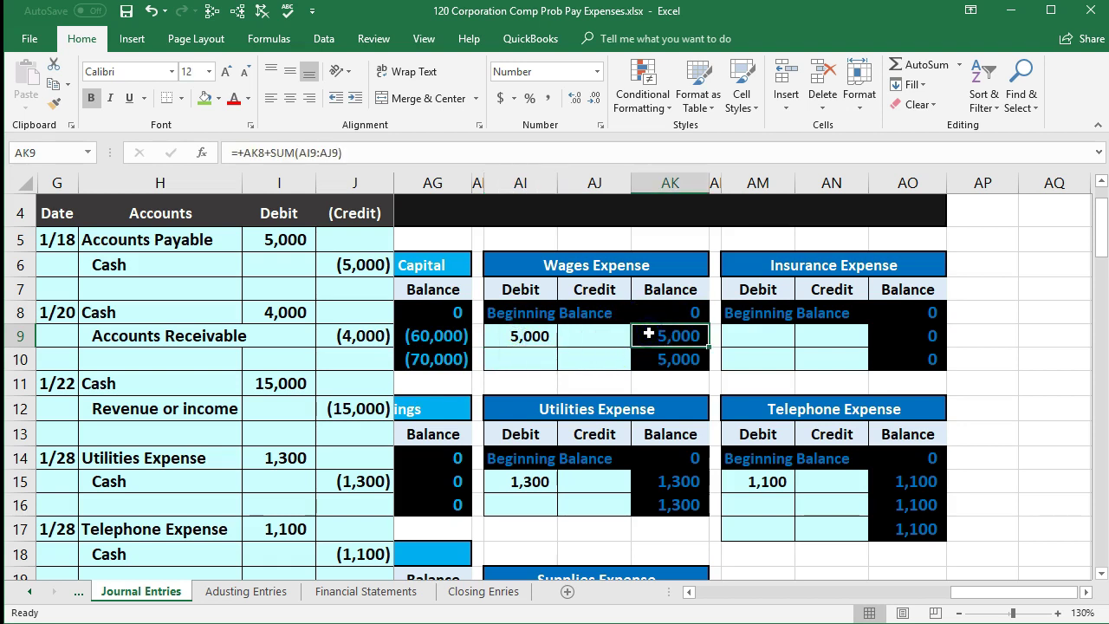
- Check the trial balance's Wages Expense line, the Total Debits - Total (credits) check and the Net Income formula
click(357, 362)
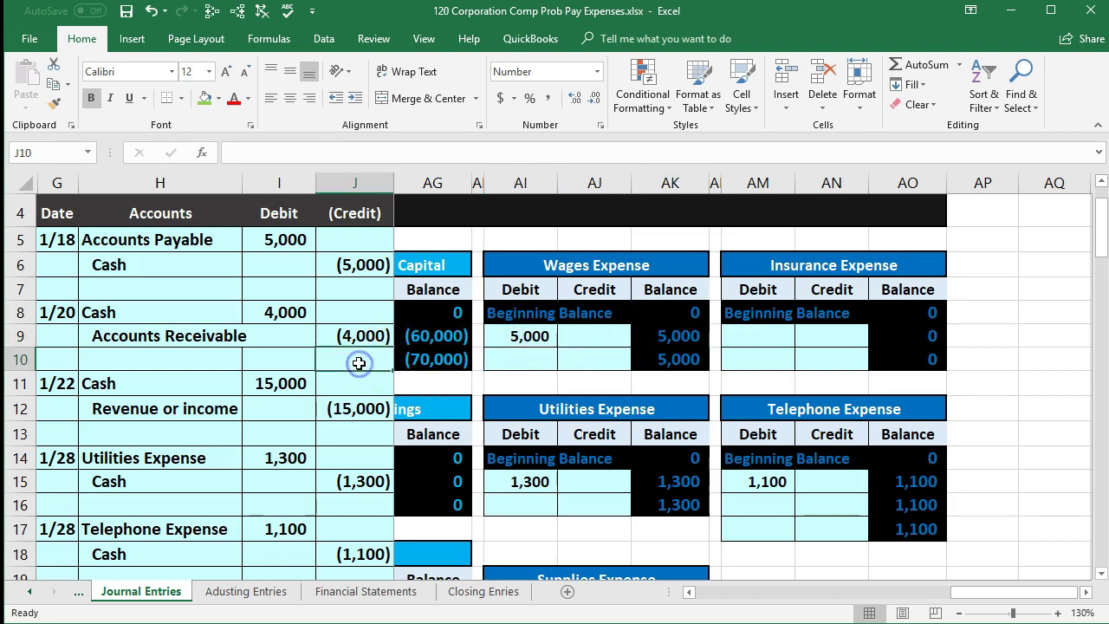
key(Right)
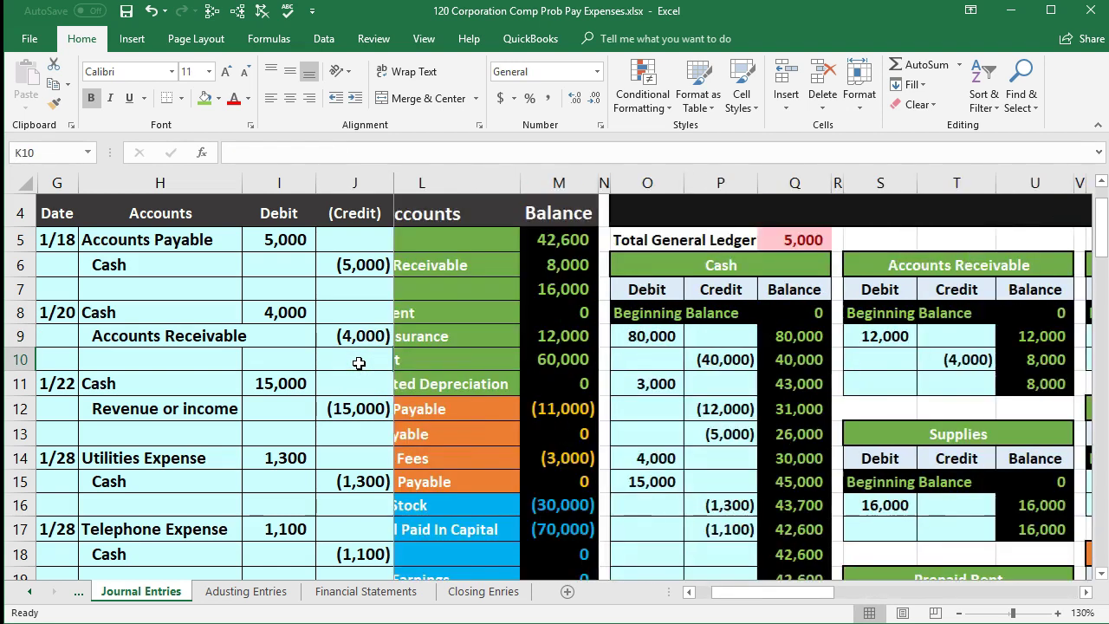
scroll(499, 383, down, 3)
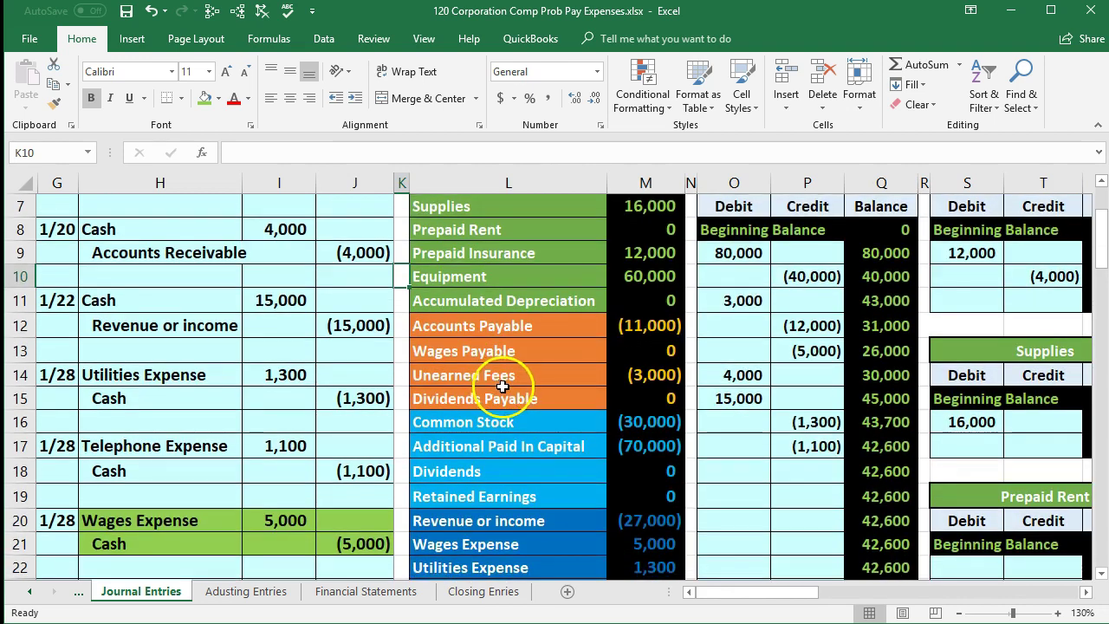
click(638, 398)
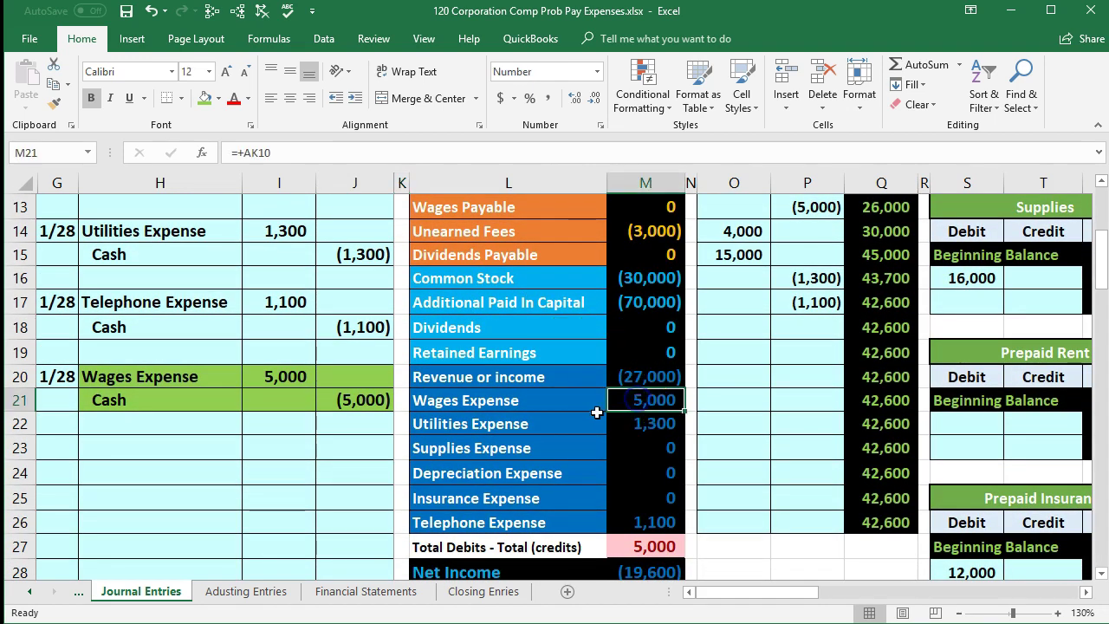
click(625, 543)
scroll(528, 514, down, 1)
click(625, 501)
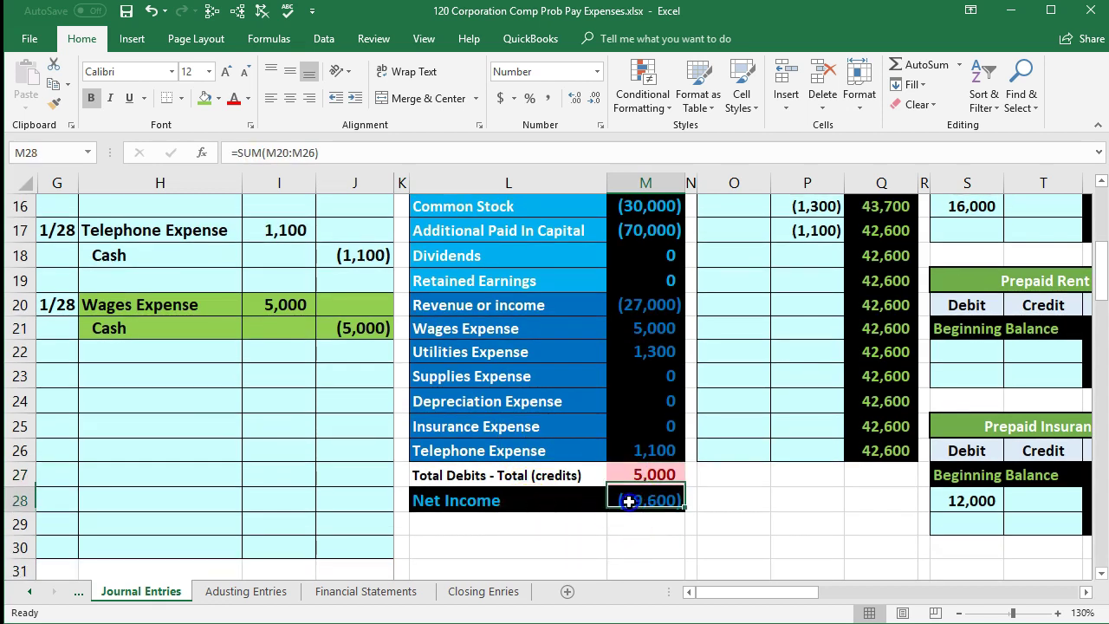
double_click(628, 501)
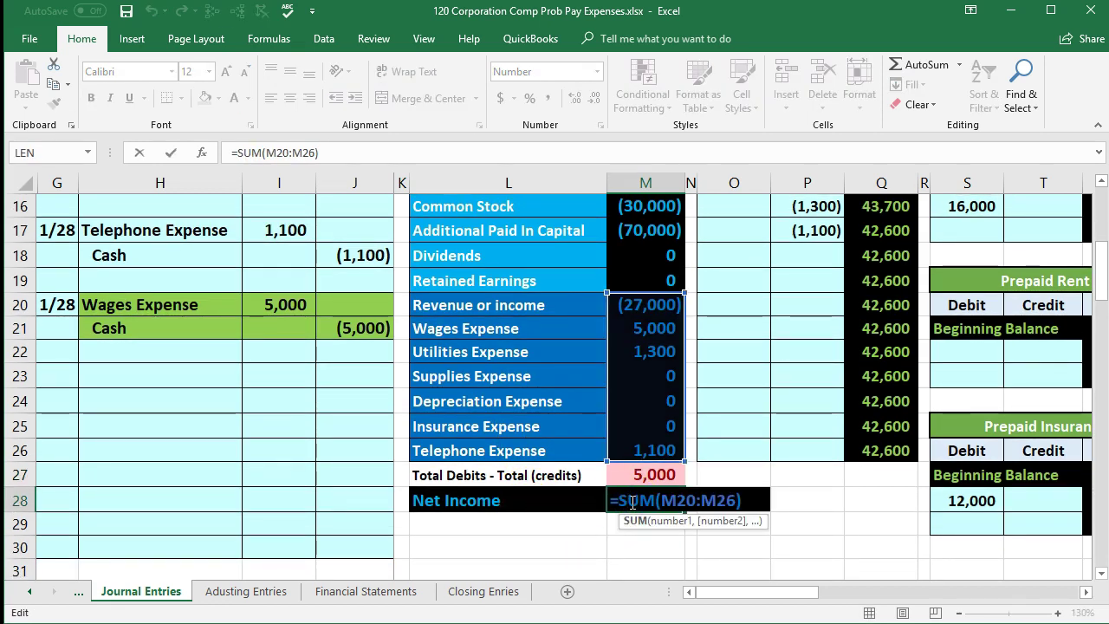
key(Return)
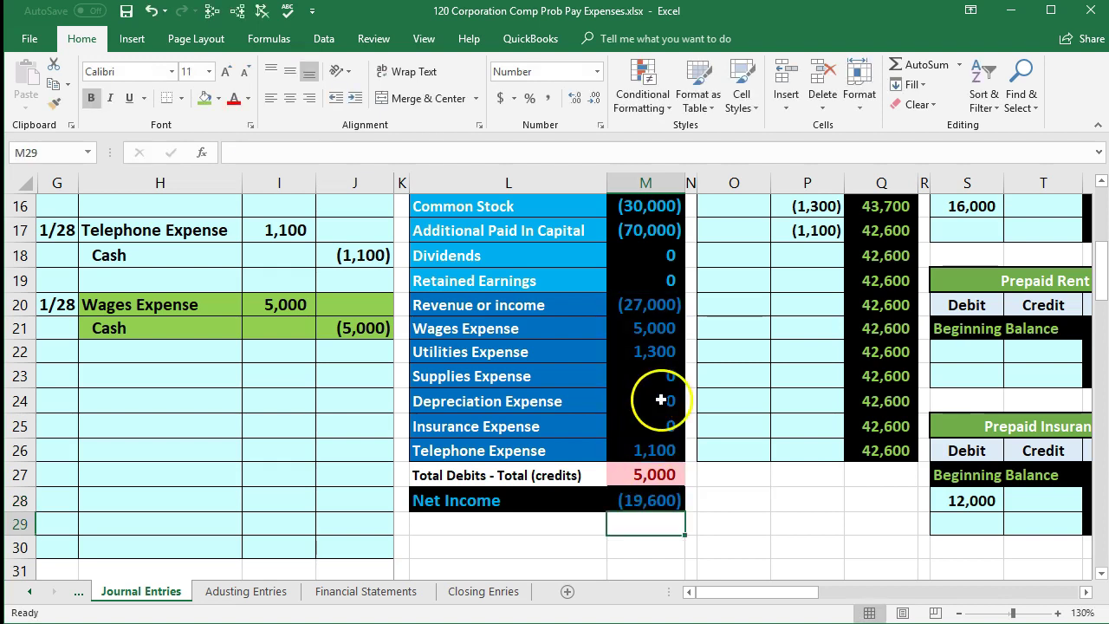
click(657, 330)
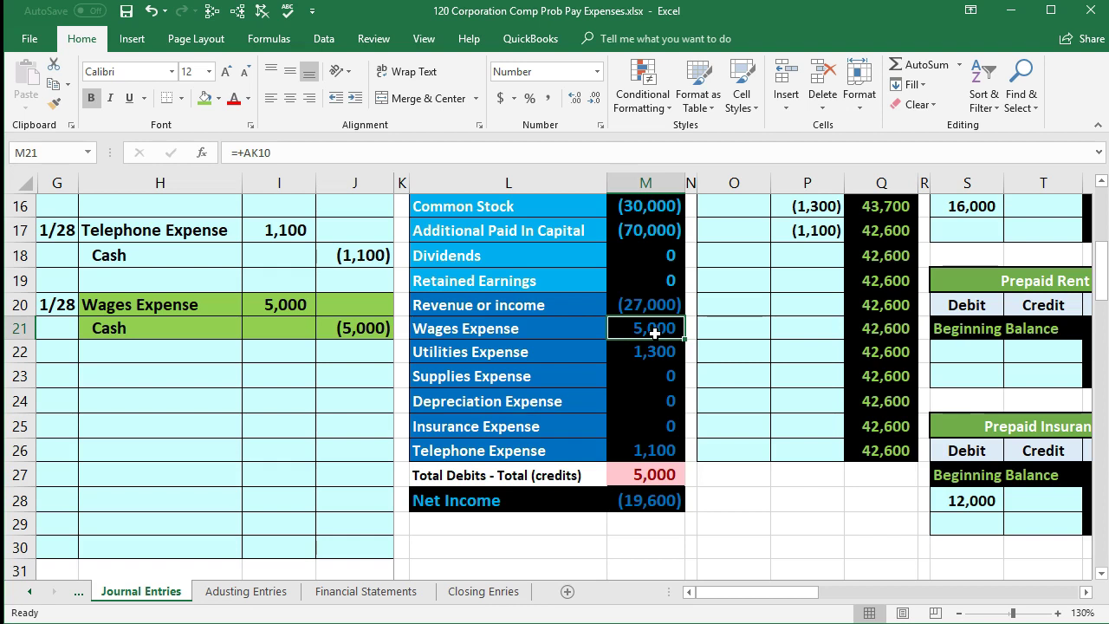
- Post the wages payment's credit to the Cash ledger by linking P18 to the journal amount in J21
click(208, 387)
drag(178, 327, 385, 331)
scroll(384, 423, up, 3)
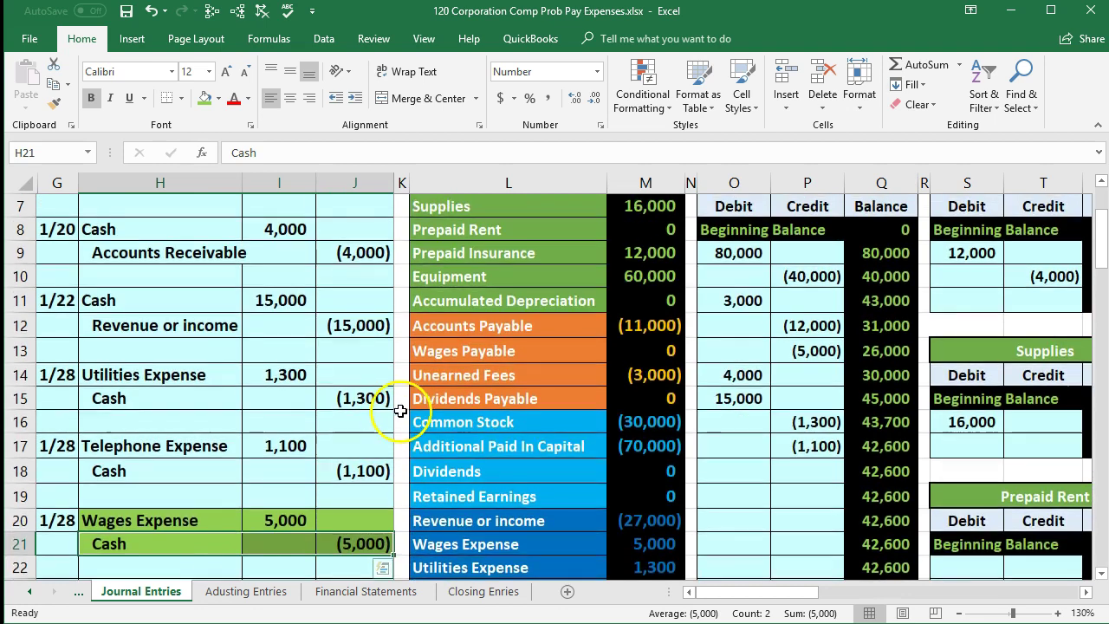
scroll(460, 257, up, 1)
click(460, 237)
scroll(765, 404, down, 1)
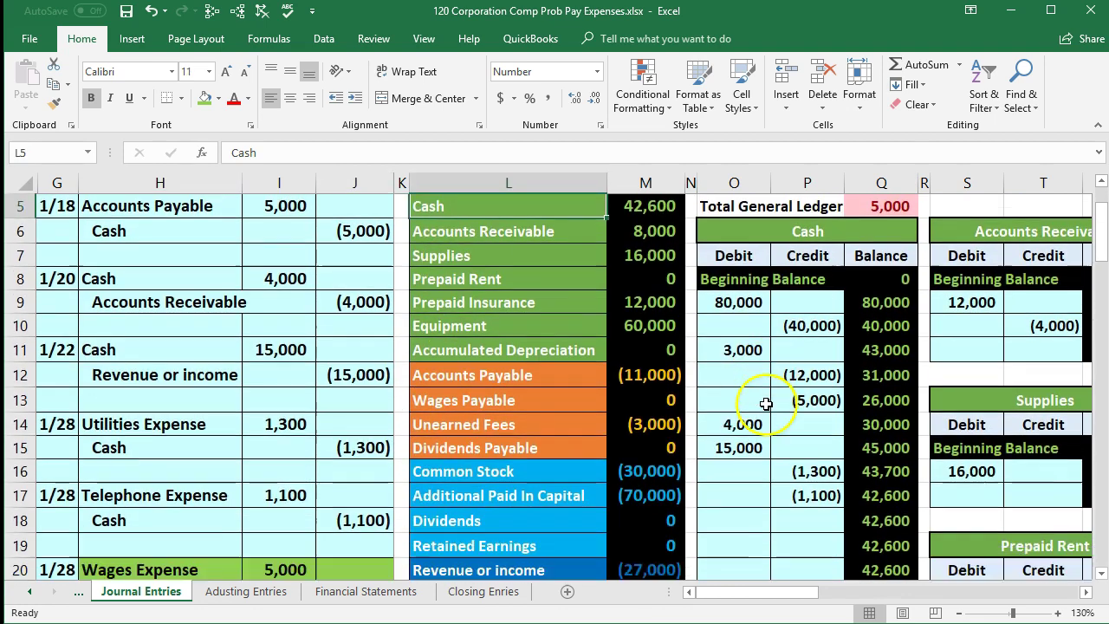
scroll(766, 404, down, 2)
click(754, 465)
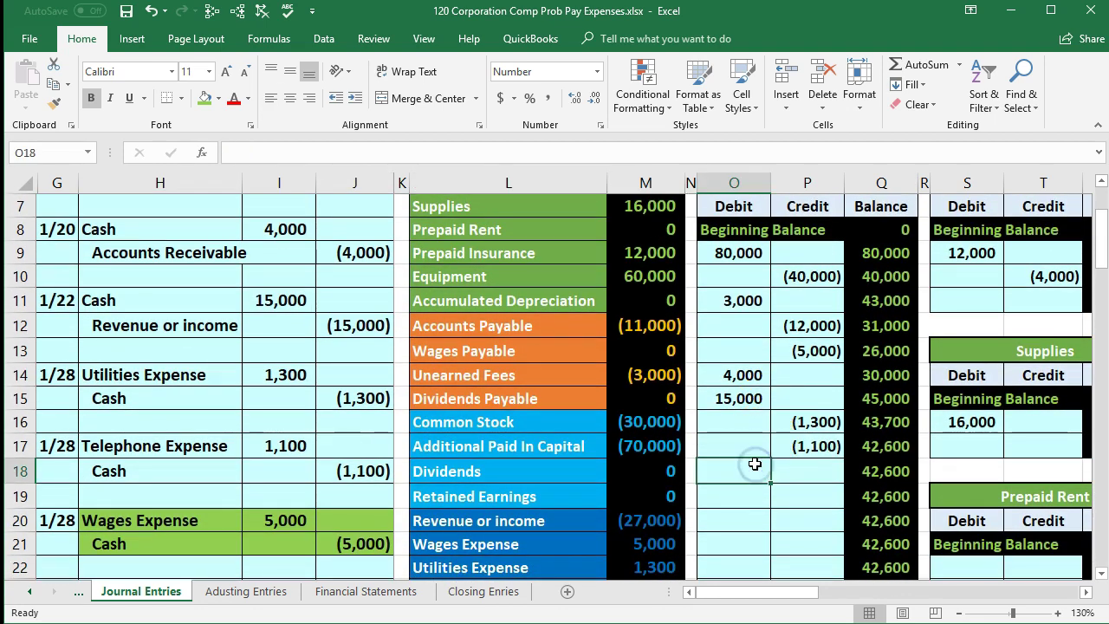
click(805, 463)
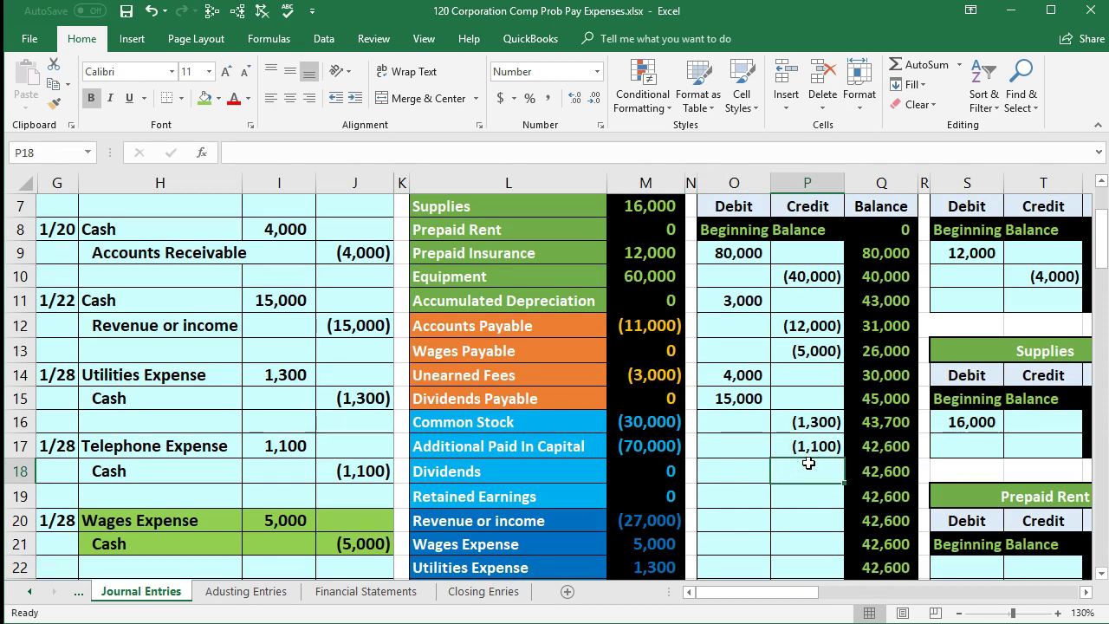
text(=)
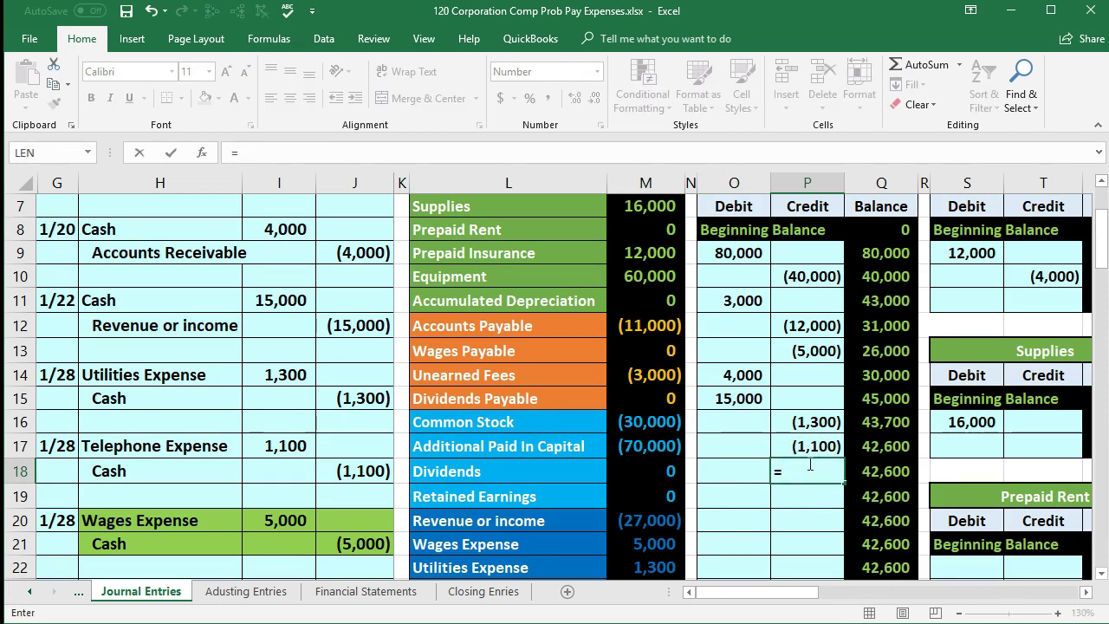
click(357, 544)
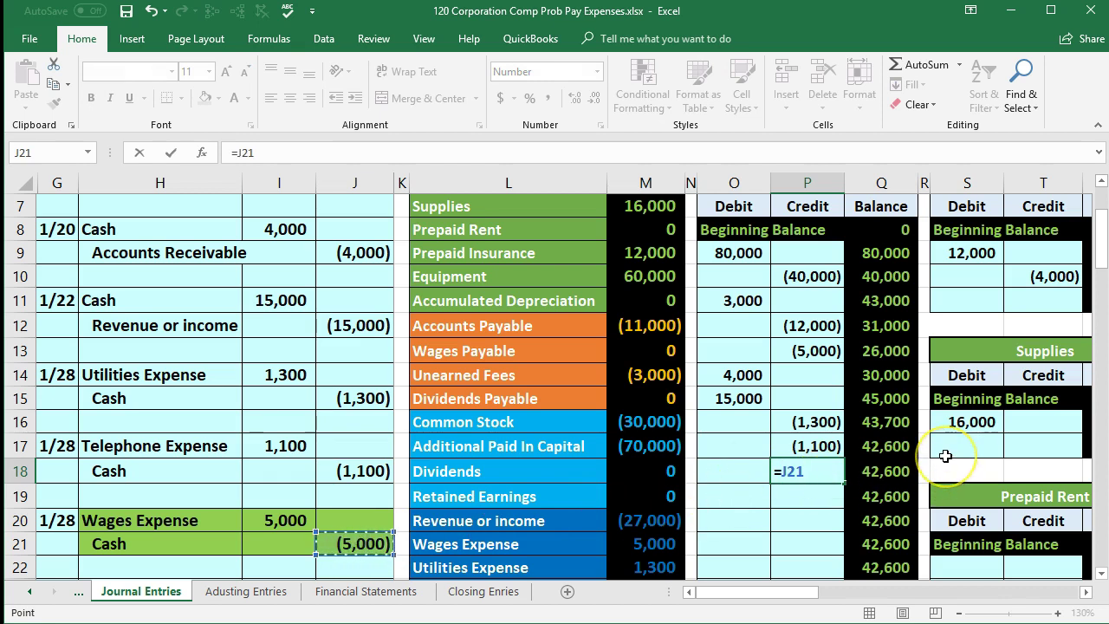
key(Return)
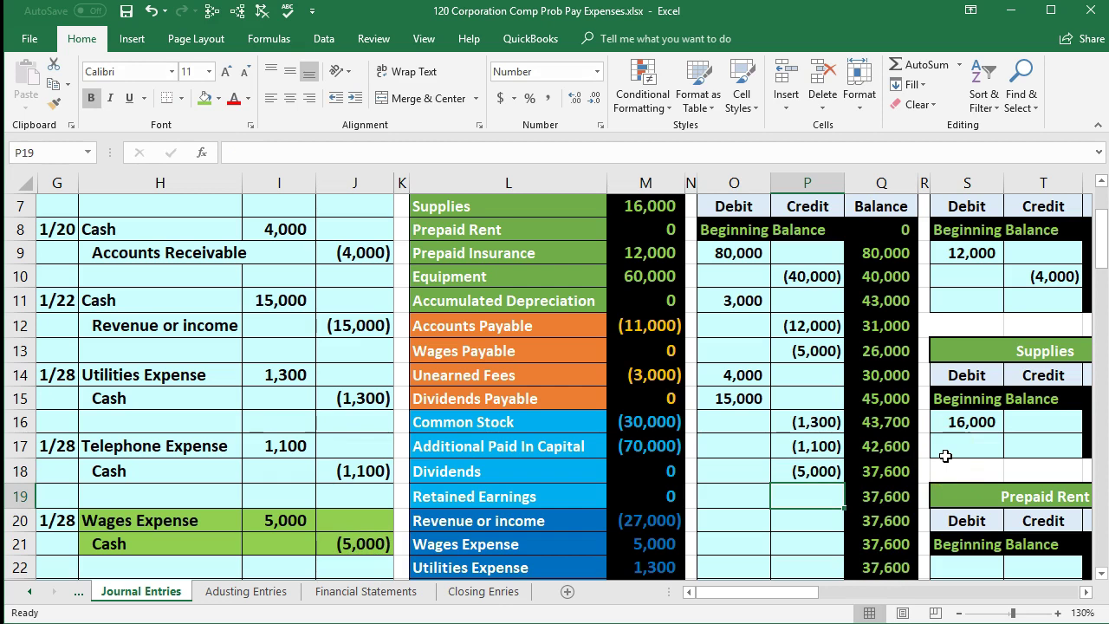
- Check the trial balance's Cash line and the Total Debits - Total (credits) formula after posting the wages payment
scroll(945, 456, up, 1)
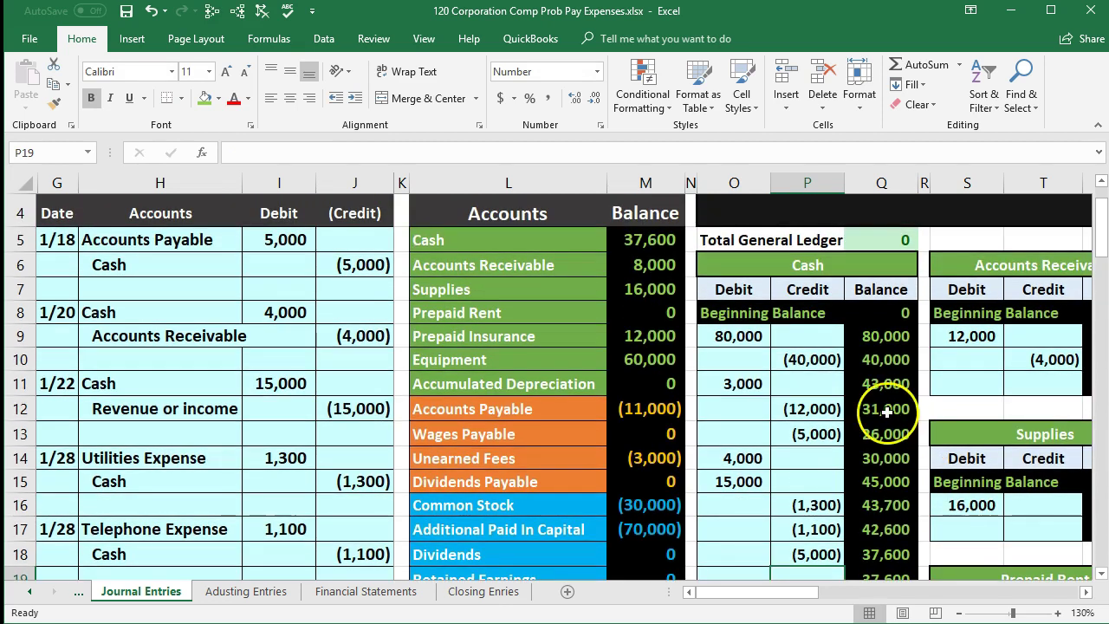
click(649, 240)
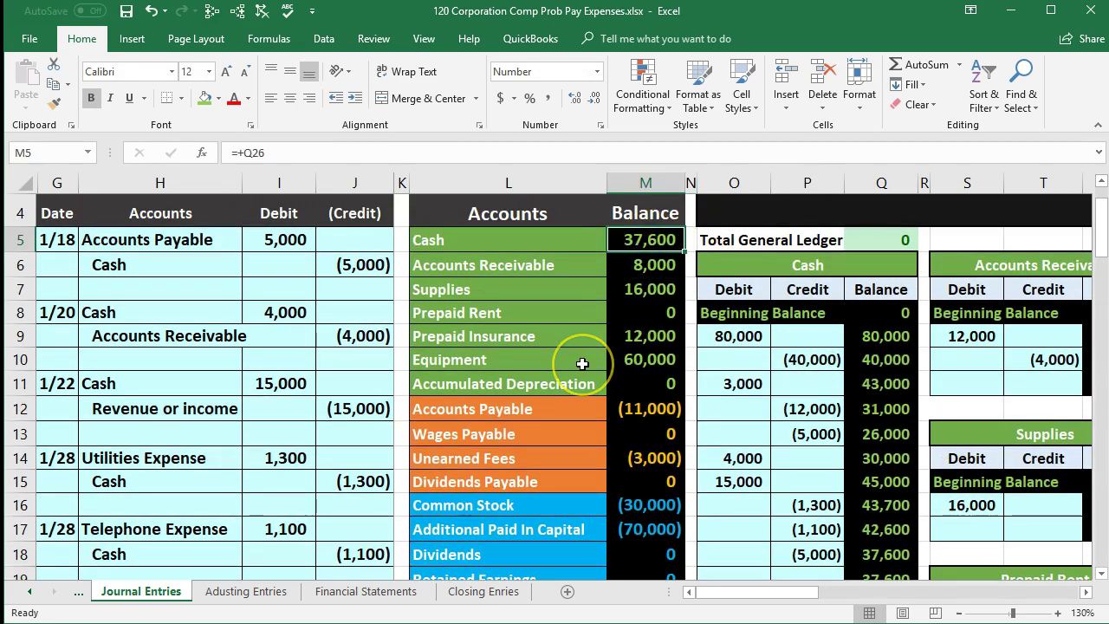
scroll(588, 355, down, 3)
scroll(582, 363, down, 1)
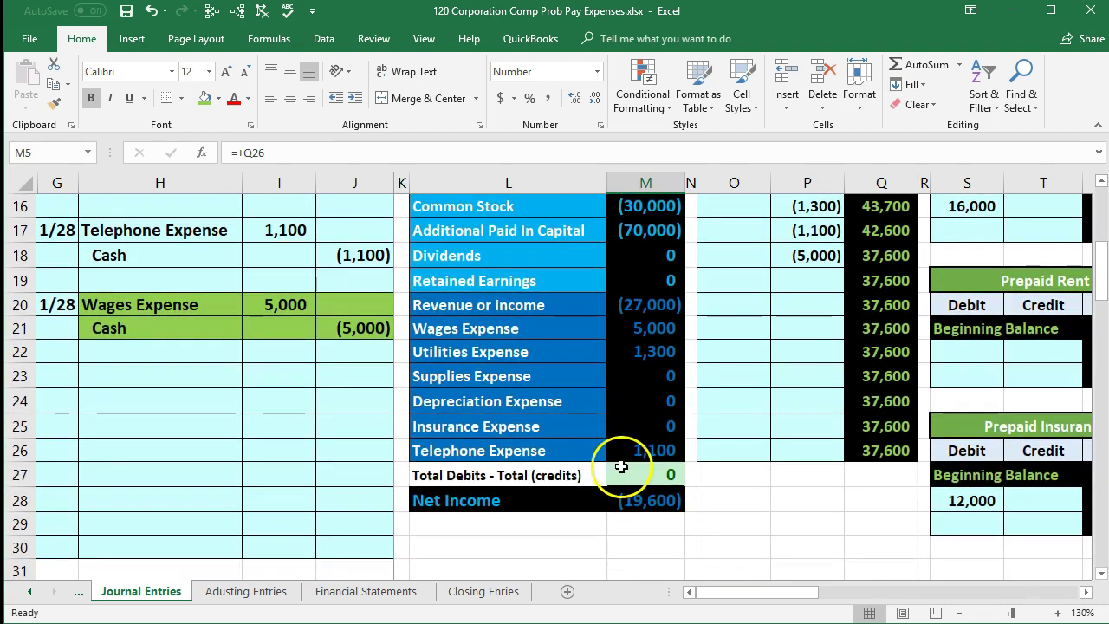
click(632, 469)
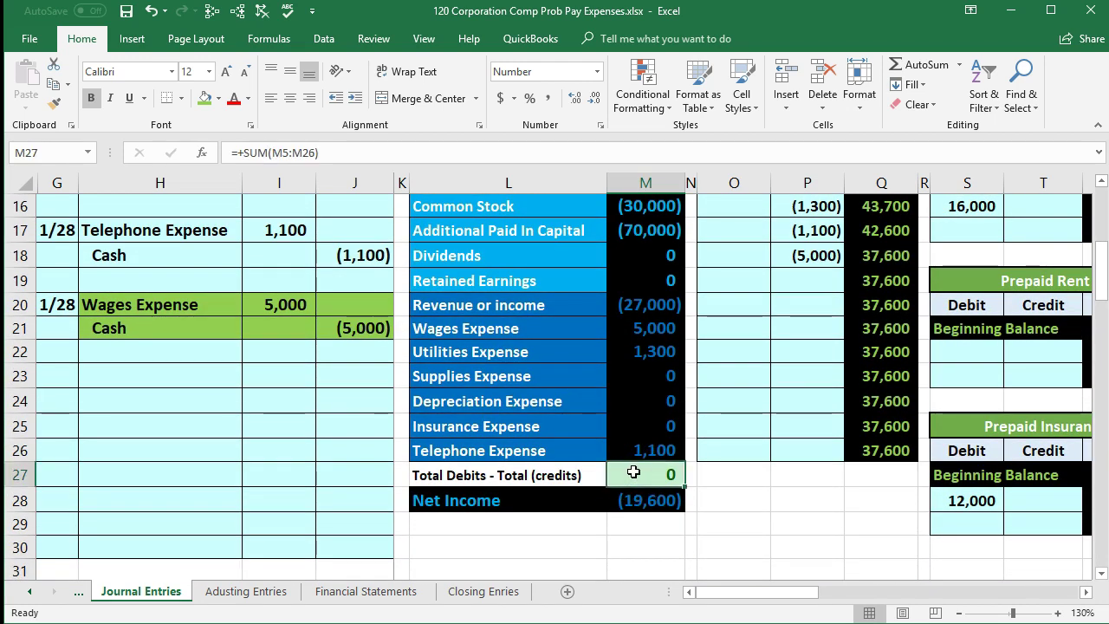
- Review the debit lines of the 1/28 utilities, telephone and wages expense journal entries
scroll(321, 507, up, 2)
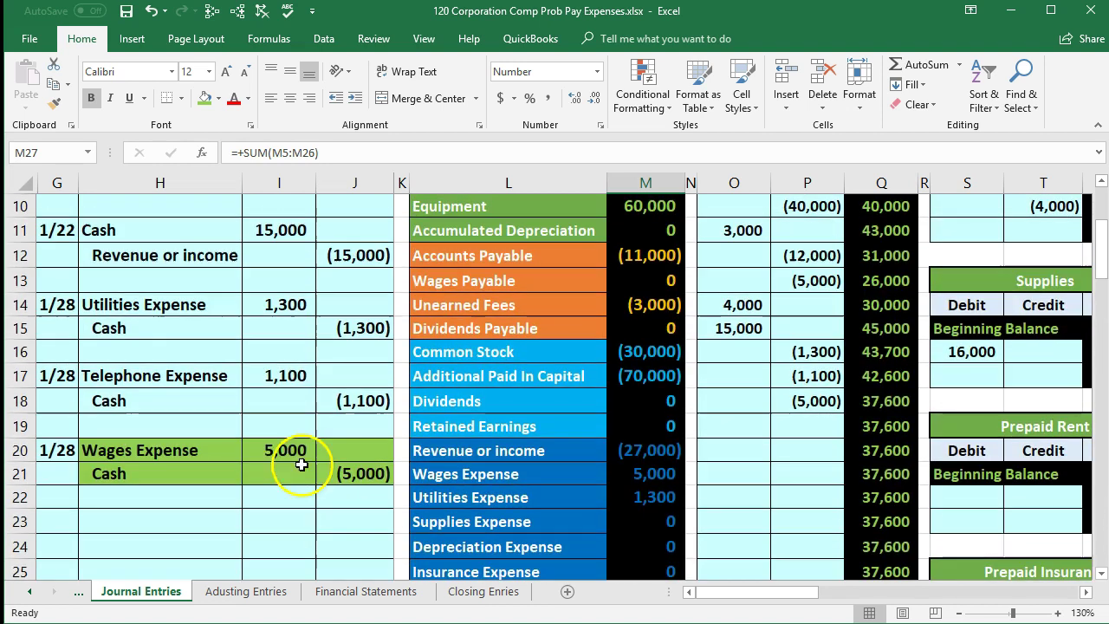
drag(158, 303, 258, 299)
drag(185, 372, 257, 373)
drag(230, 440, 252, 441)
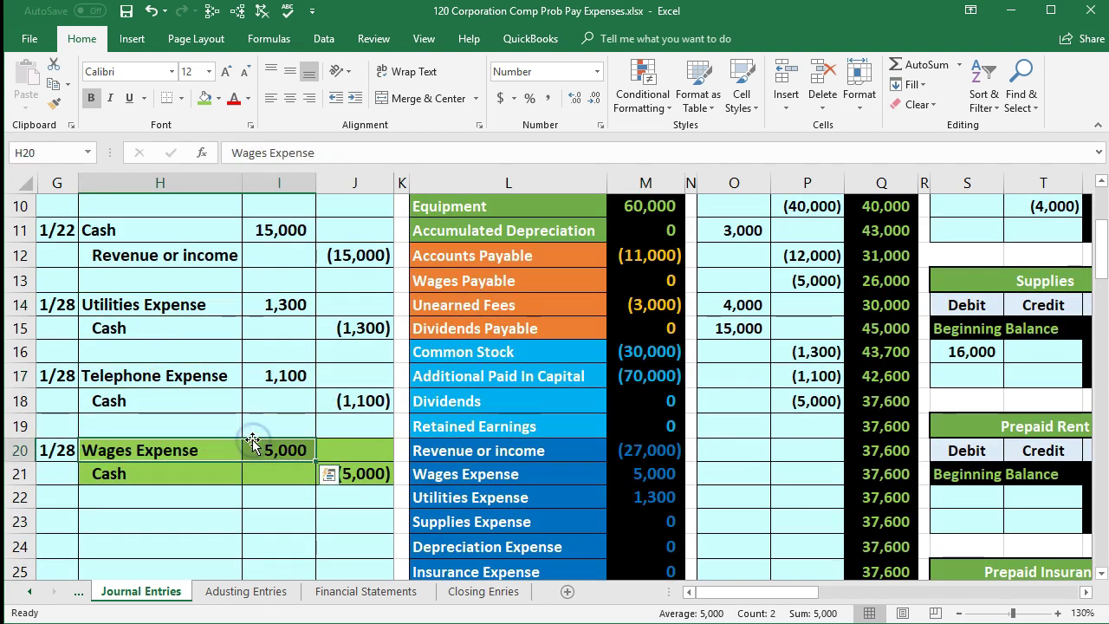
drag(232, 304, 265, 304)
drag(223, 381, 252, 375)
drag(216, 452, 248, 457)
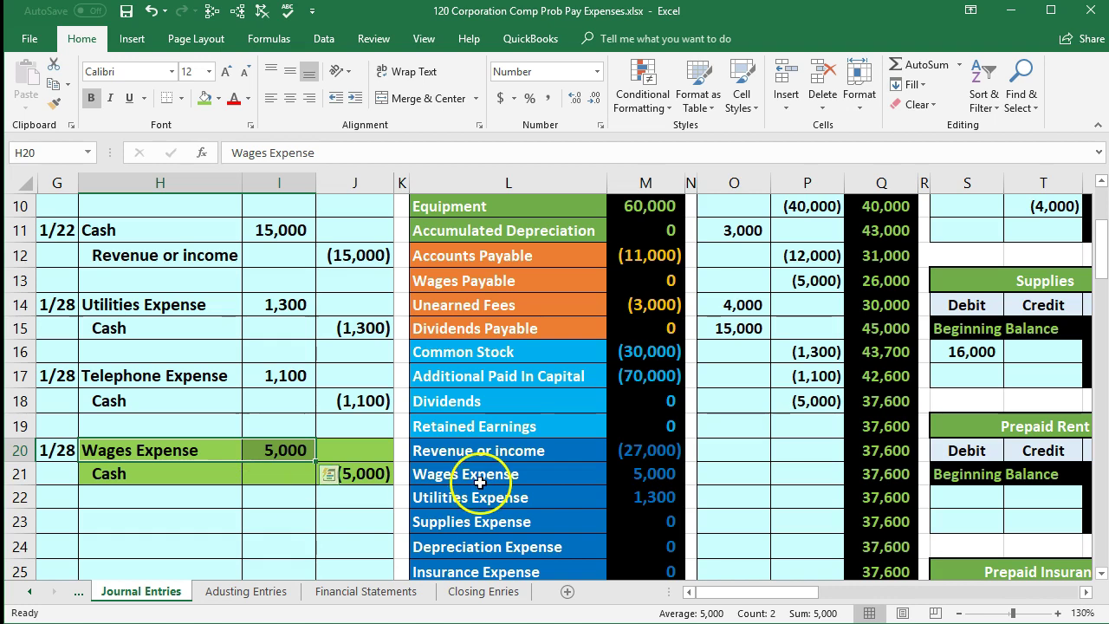
- Review the trial balance's Utilities Expense line and the equity, revenue and expense balances in M16:M26
scroll(528, 481, down, 1)
click(655, 422)
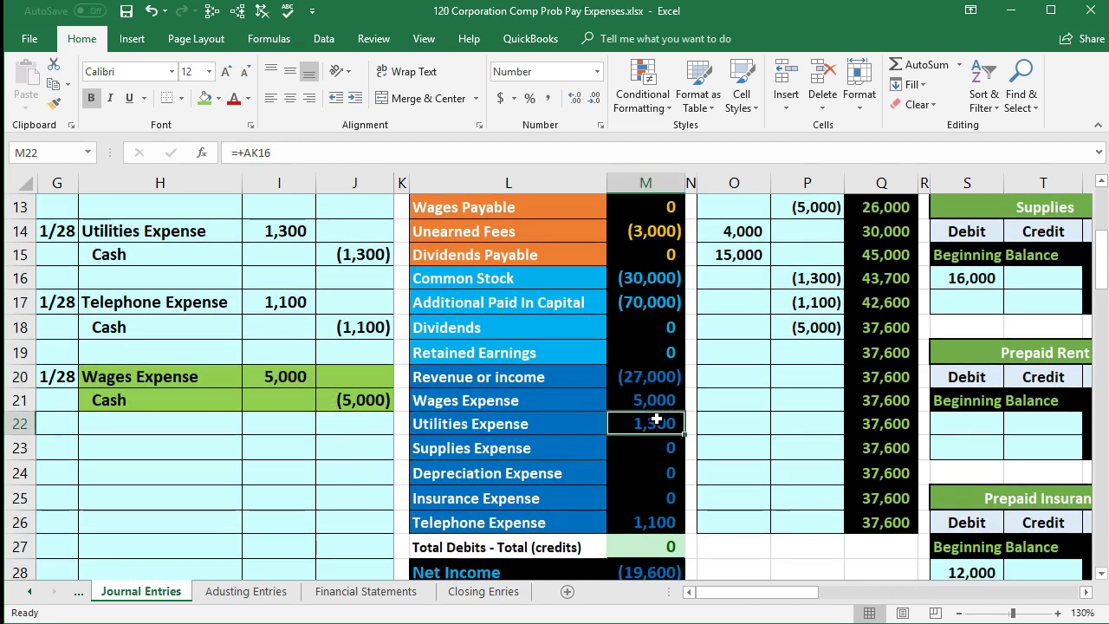
scroll(655, 420, down, 1)
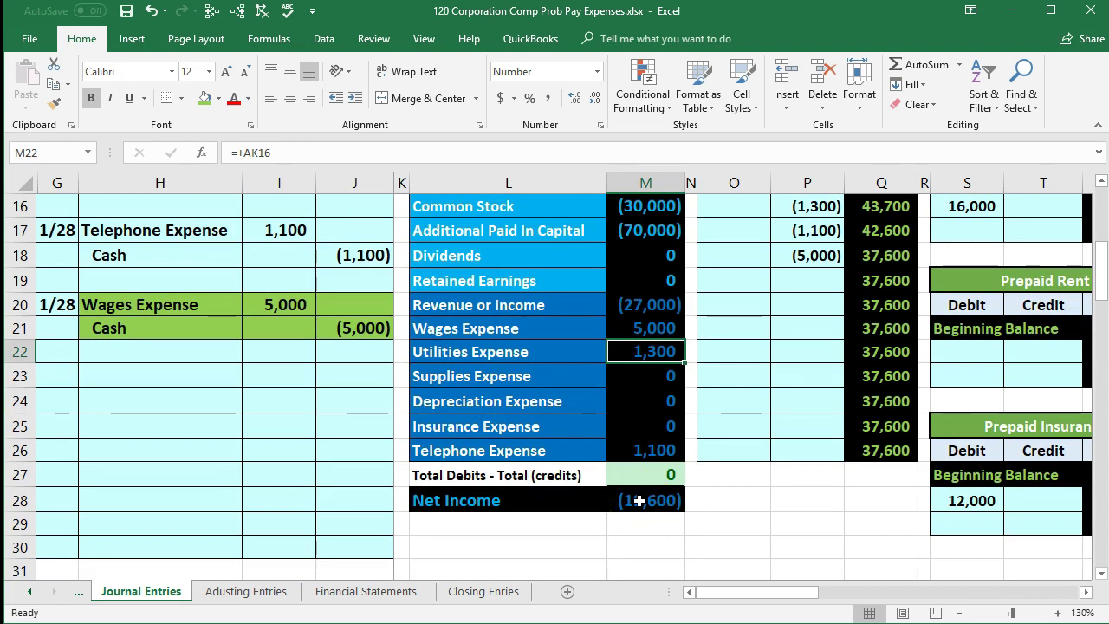
scroll(639, 500, up, 1)
drag(641, 278, 638, 519)
- Open the fill colour choices for the wages expense journal entry in H20:J21
drag(193, 376, 338, 395)
right_click(338, 396)
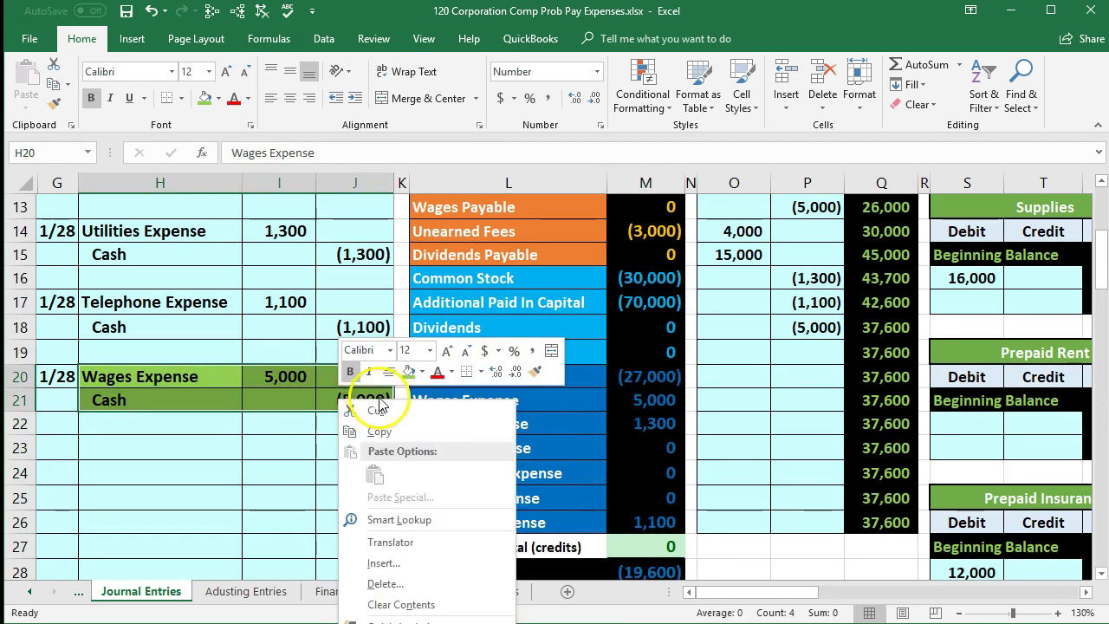
click(422, 371)
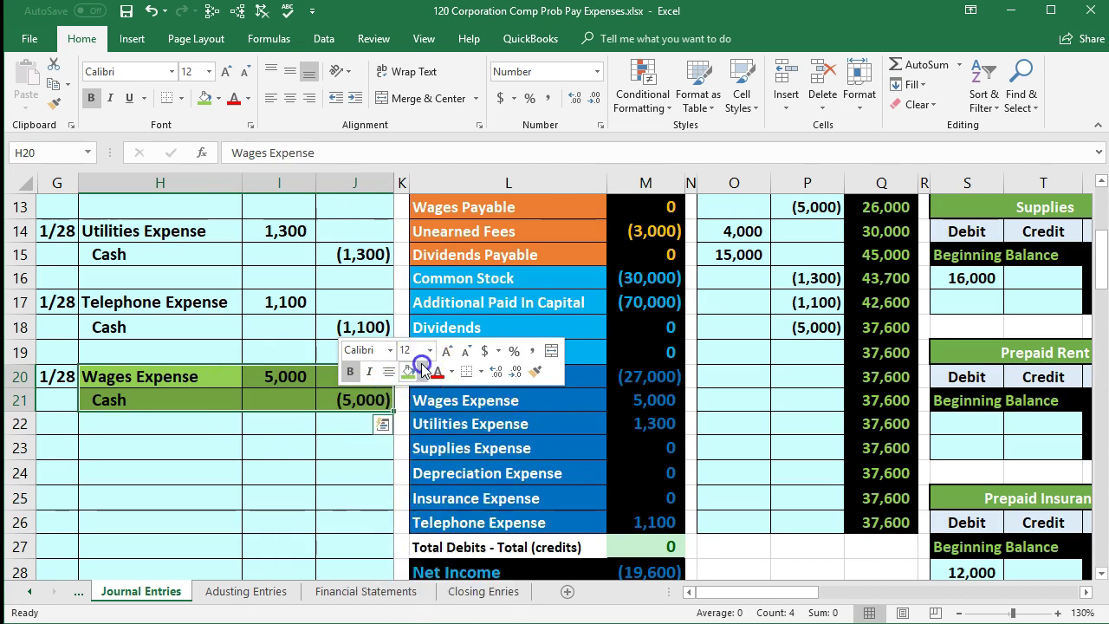